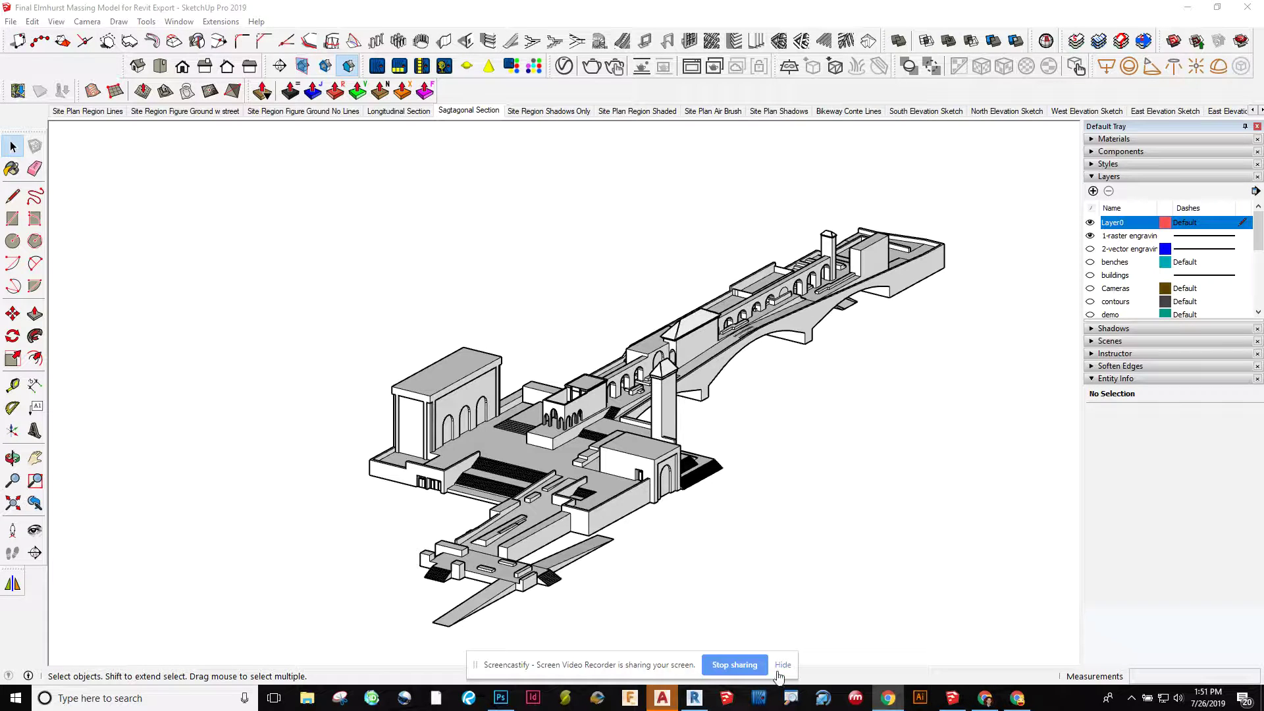
Explode the station model group into loose geometry and clear the selection.
{"action": "left_click", "coordinate": [695, 698]}
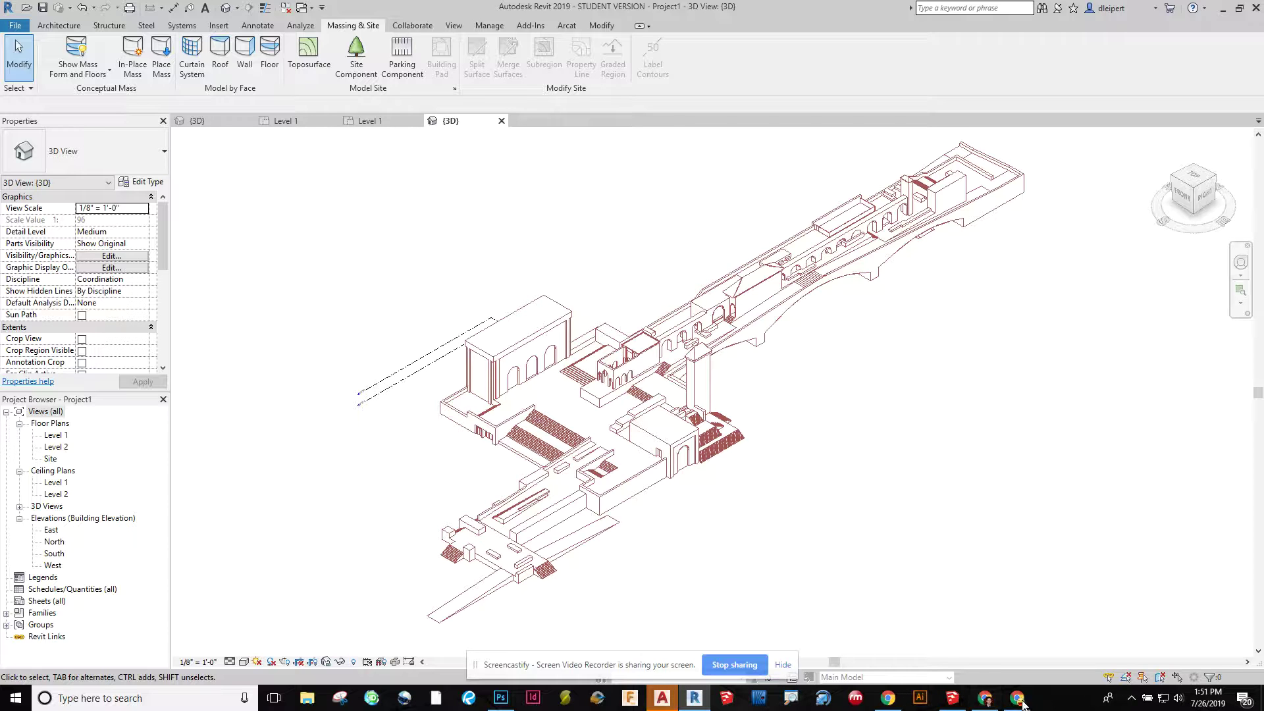
{"action": "left_click", "coordinate": [951, 702]}
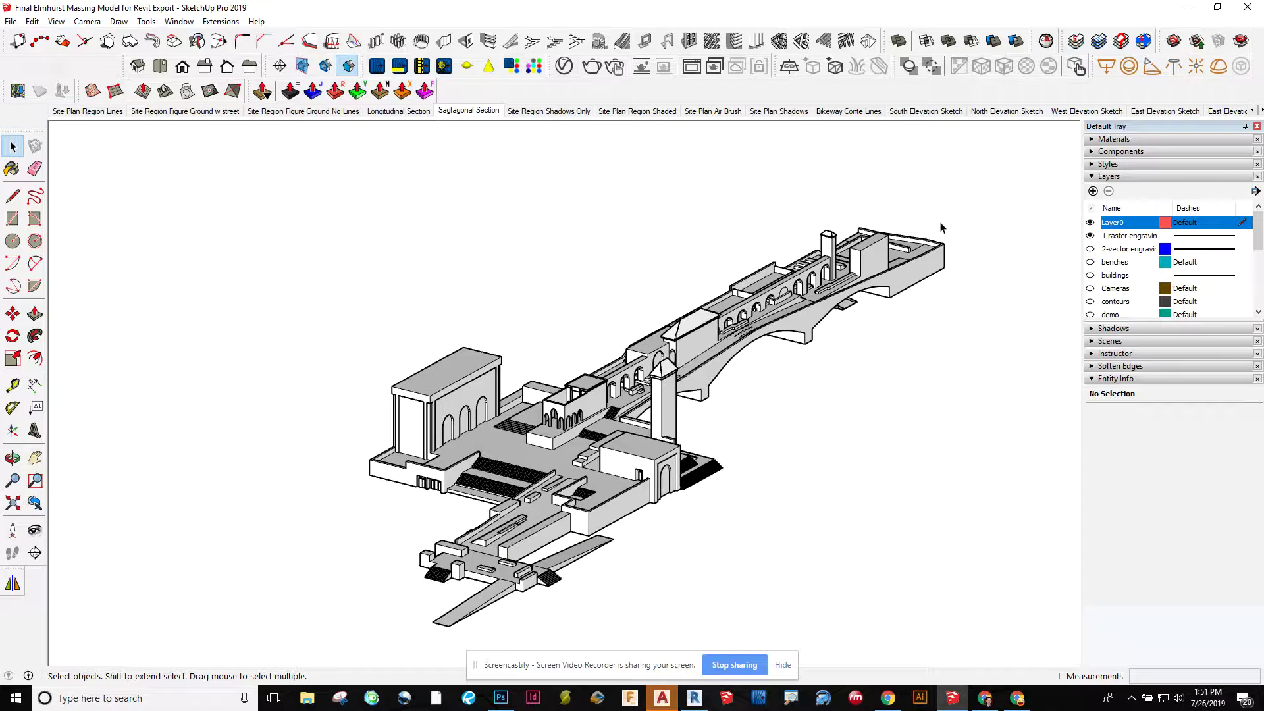
{"action": "left_click", "coordinate": [777, 304]}
{"action": "right_click", "coordinate": [812, 357]}
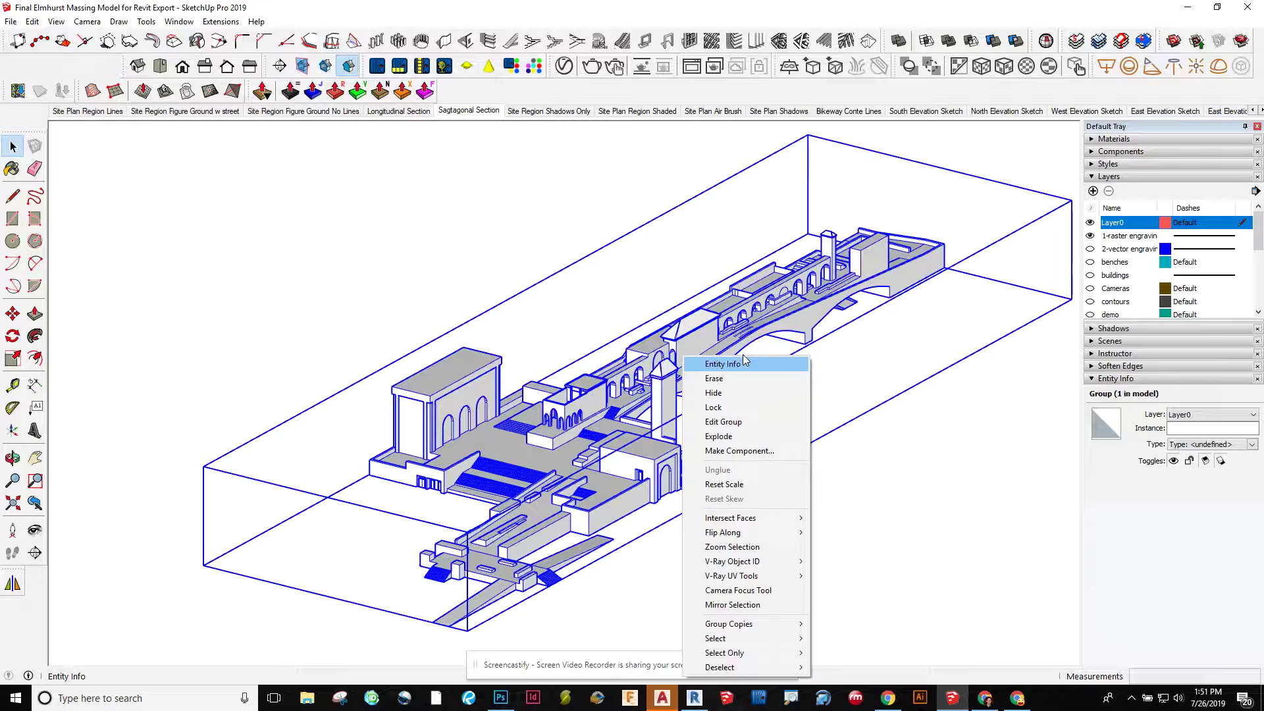
{"action": "left_click", "coordinate": [719, 436]}
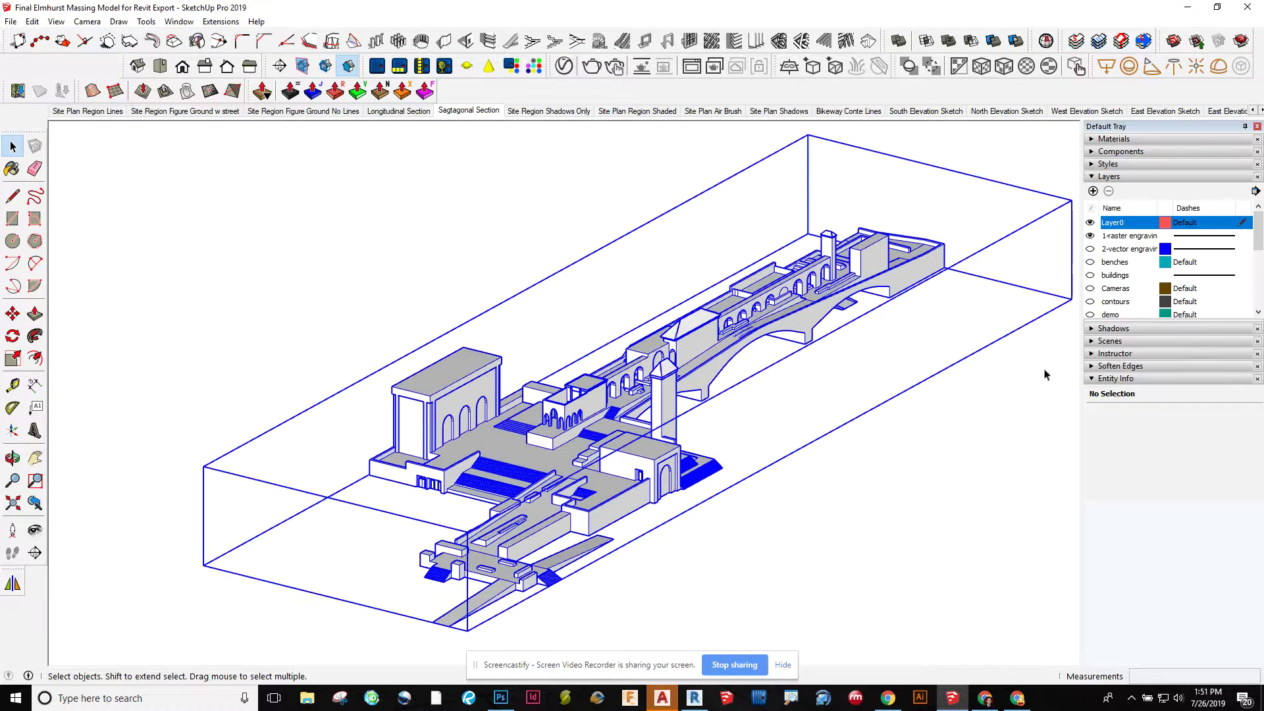
{"action": "left_click", "coordinate": [904, 460]}
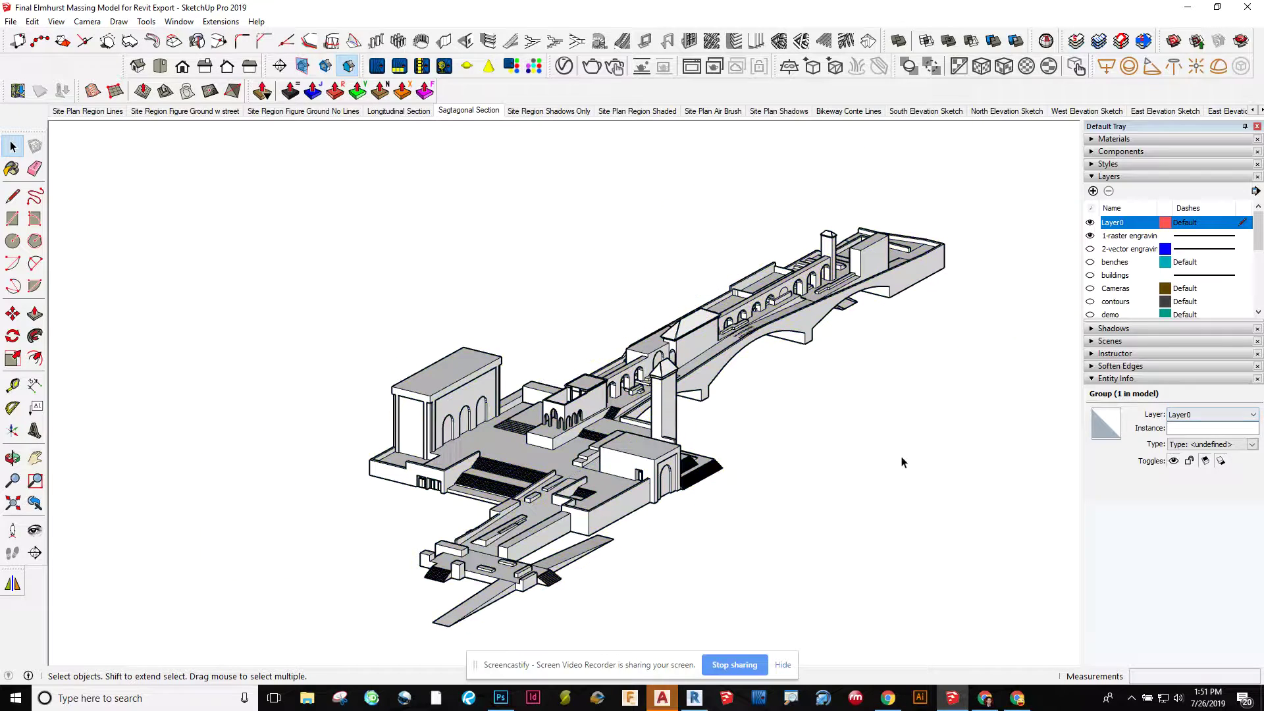
Turn on the benches, buildings, Cameras and topography layers.
{"action": "left_click", "coordinate": [1090, 262]}
{"action": "left_click", "coordinate": [1091, 274]}
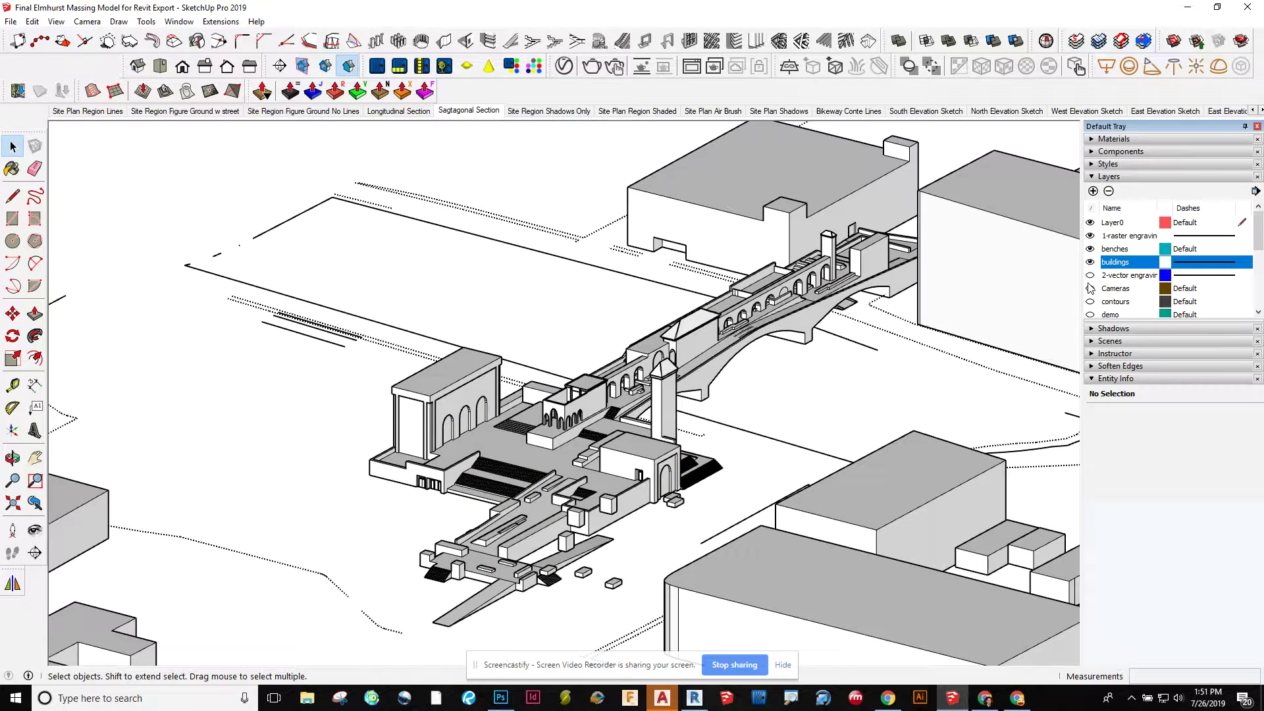
{"action": "left_click", "coordinate": [1090, 287]}
{"action": "scroll", "coordinate": [1091, 288], "scroll_direction": "down", "scroll_amount": 3}
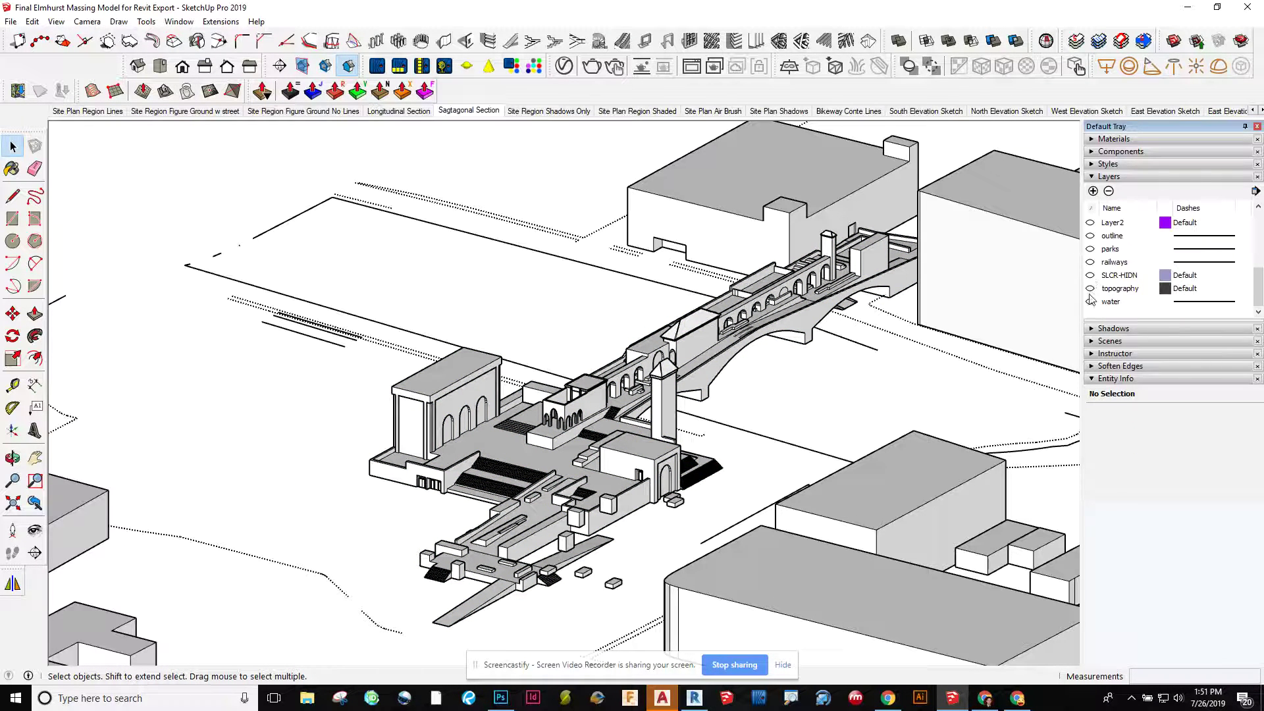
{"action": "left_click", "coordinate": [1091, 287]}
{"action": "scroll", "coordinate": [1132, 263], "scroll_direction": "down", "scroll_amount": 3}
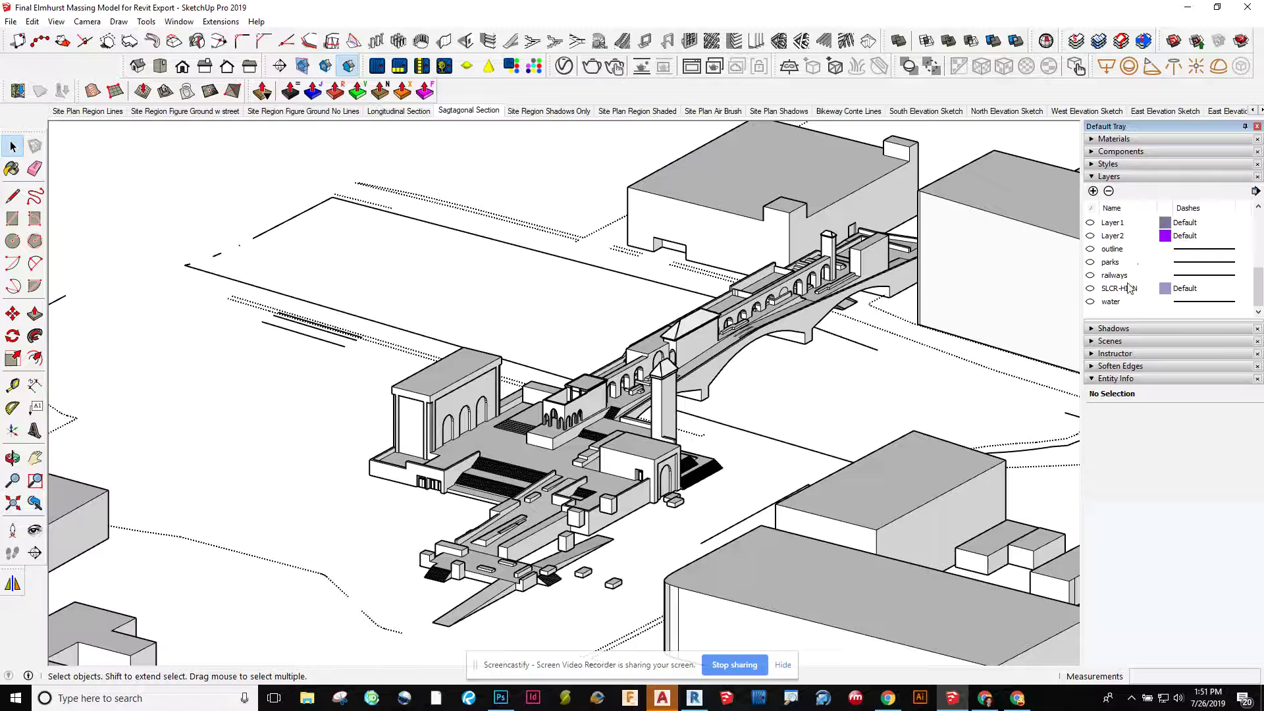
Make the remaining hidden layers from vector engraving down visible and survey the whole site.
{"action": "left_click", "coordinate": [1126, 301]}
{"action": "scroll", "coordinate": [1120, 257], "scroll_direction": "up", "scroll_amount": 5}
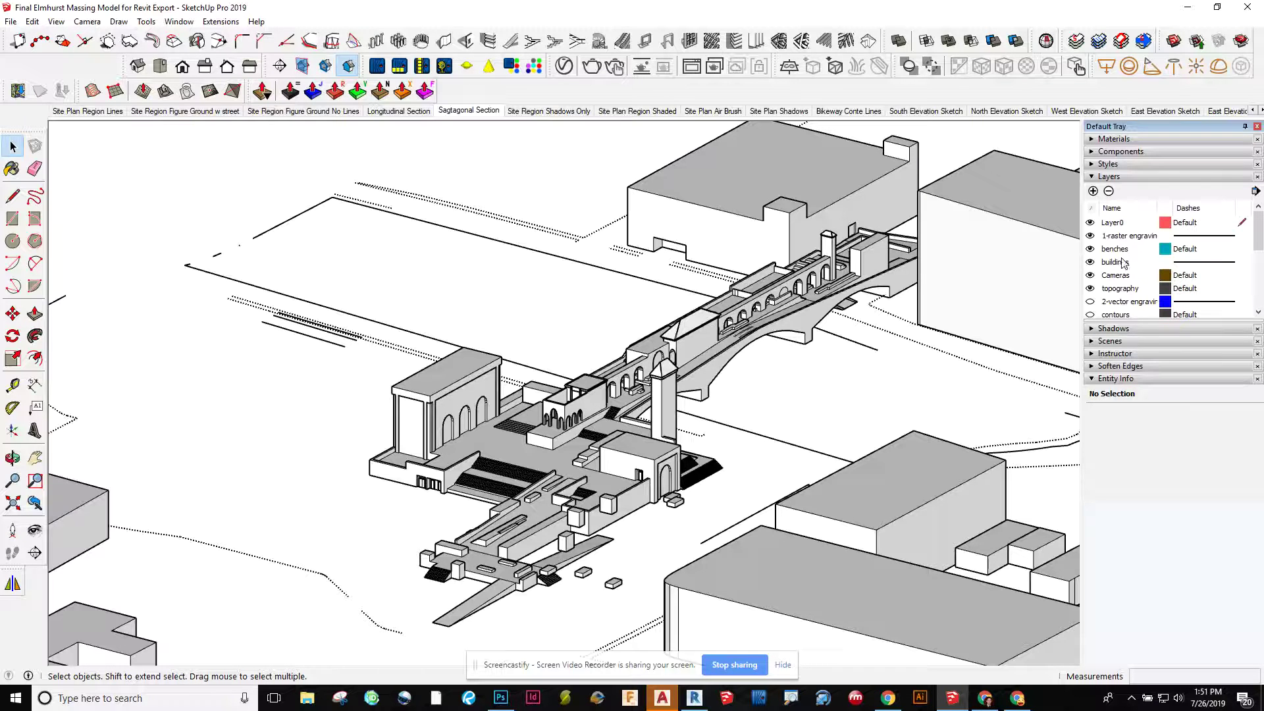
{"action": "left_click", "coordinate": [1132, 302]}
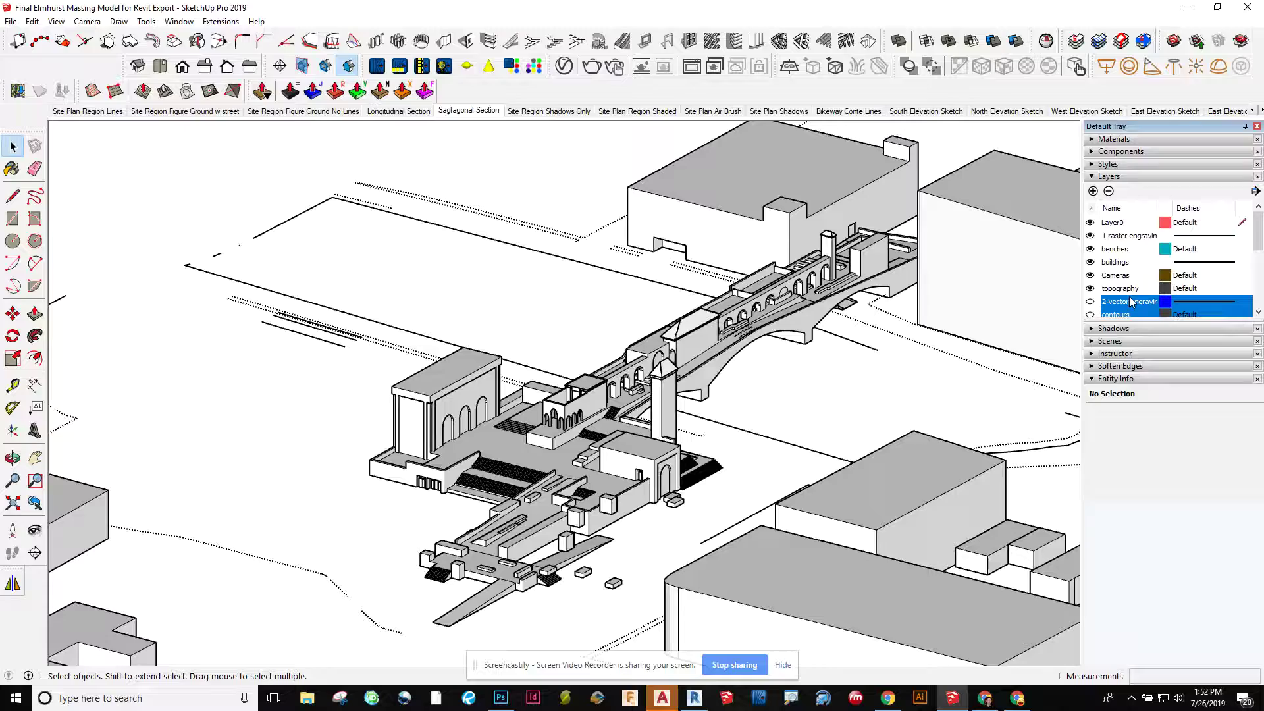
{"action": "scroll", "coordinate": [1131, 277], "scroll_direction": "down", "scroll_amount": 3}
{"action": "left_click", "coordinate": [1119, 315], "text": "shift"}
{"action": "left_click", "coordinate": [1091, 289]}
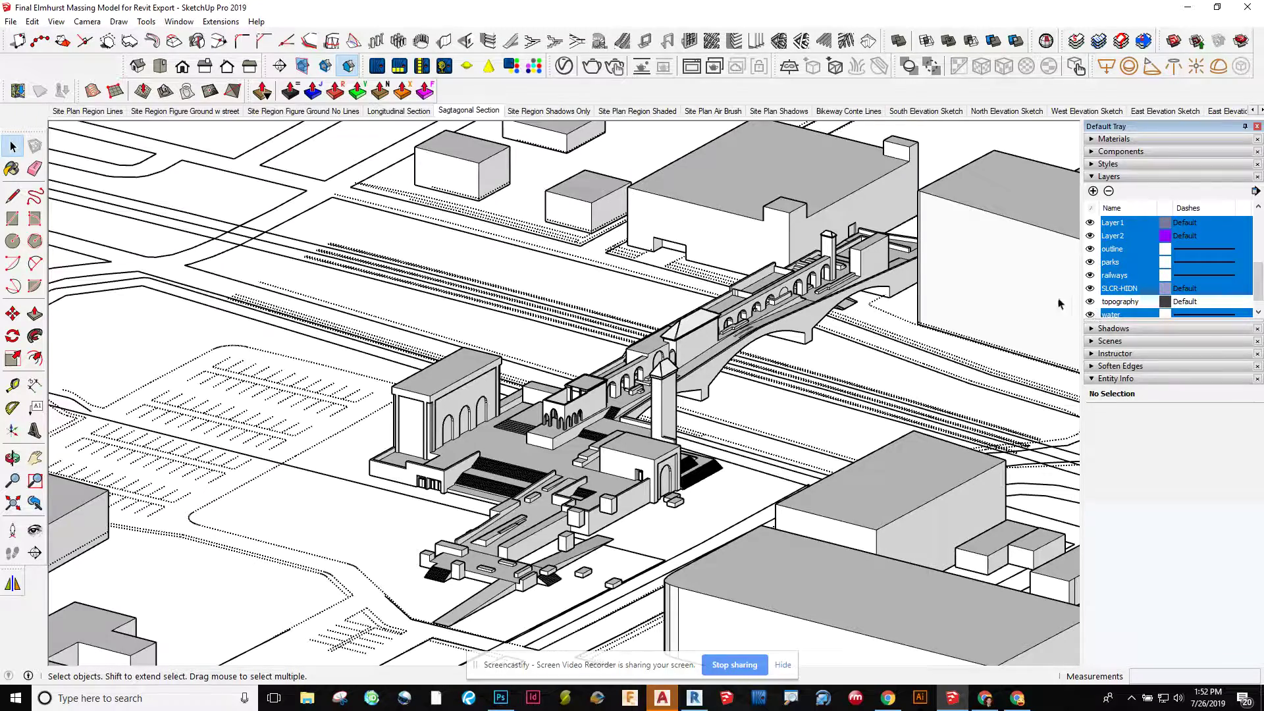
{"action": "scroll", "coordinate": [856, 342], "scroll_direction": "down", "scroll_amount": 10}
{"action": "middle_click_drag", "start_coordinate": [922, 342], "coordinate": [929, 403]}
{"action": "scroll", "coordinate": [678, 349], "scroll_direction": "up", "scroll_amount": 5}
{"action": "mouse_move", "coordinate": [678, 349]}
{"action": "middle_mouse_down"}
{"action": "mouse_move", "coordinate": [678, 329]}
{"action": "mouse_move", "coordinate": [681, 349]}
{"action": "middle_mouse_up"}
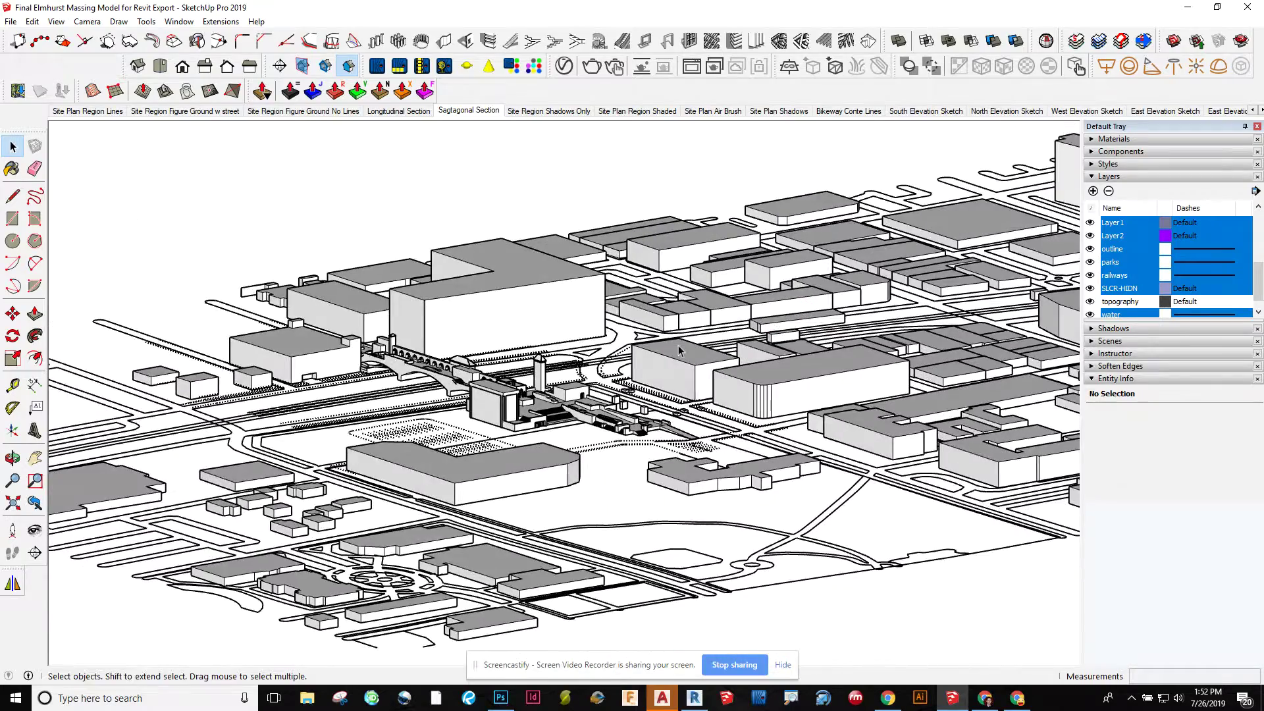
{"action": "scroll", "coordinate": [680, 350], "scroll_direction": "up", "scroll_amount": 3}
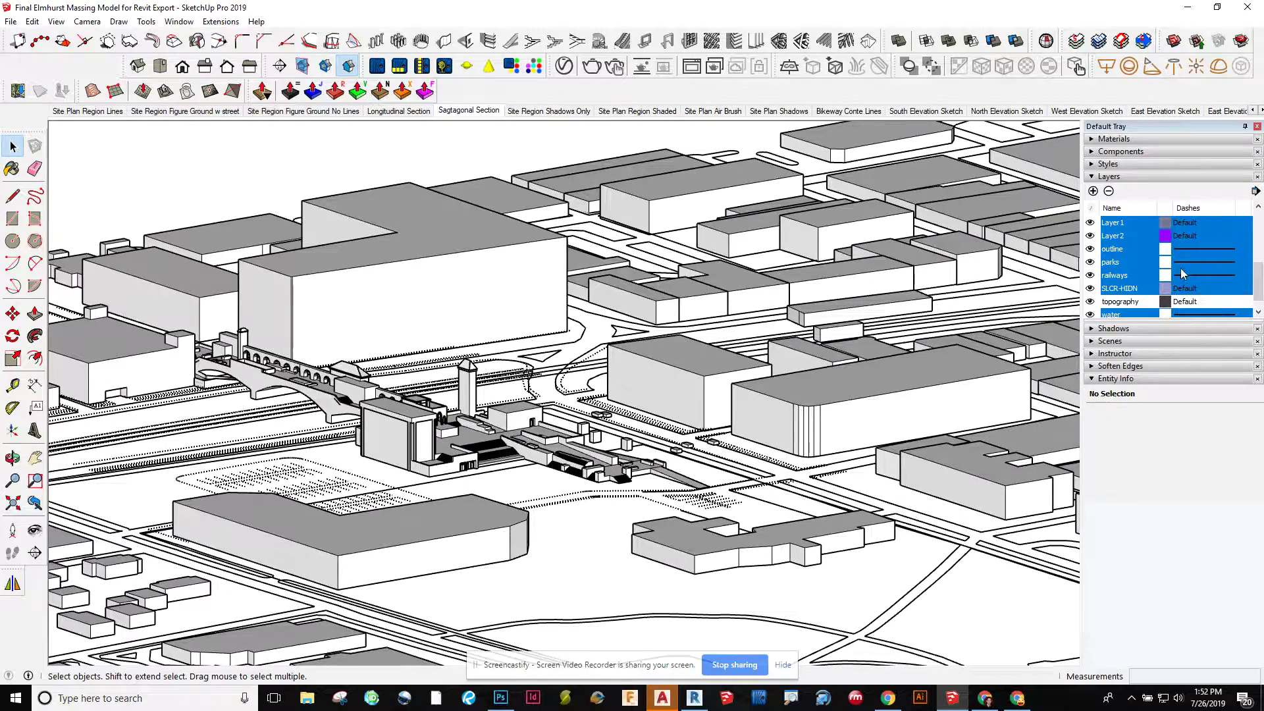
{"action": "scroll", "coordinate": [1126, 252], "scroll_direction": "up", "scroll_amount": 5}
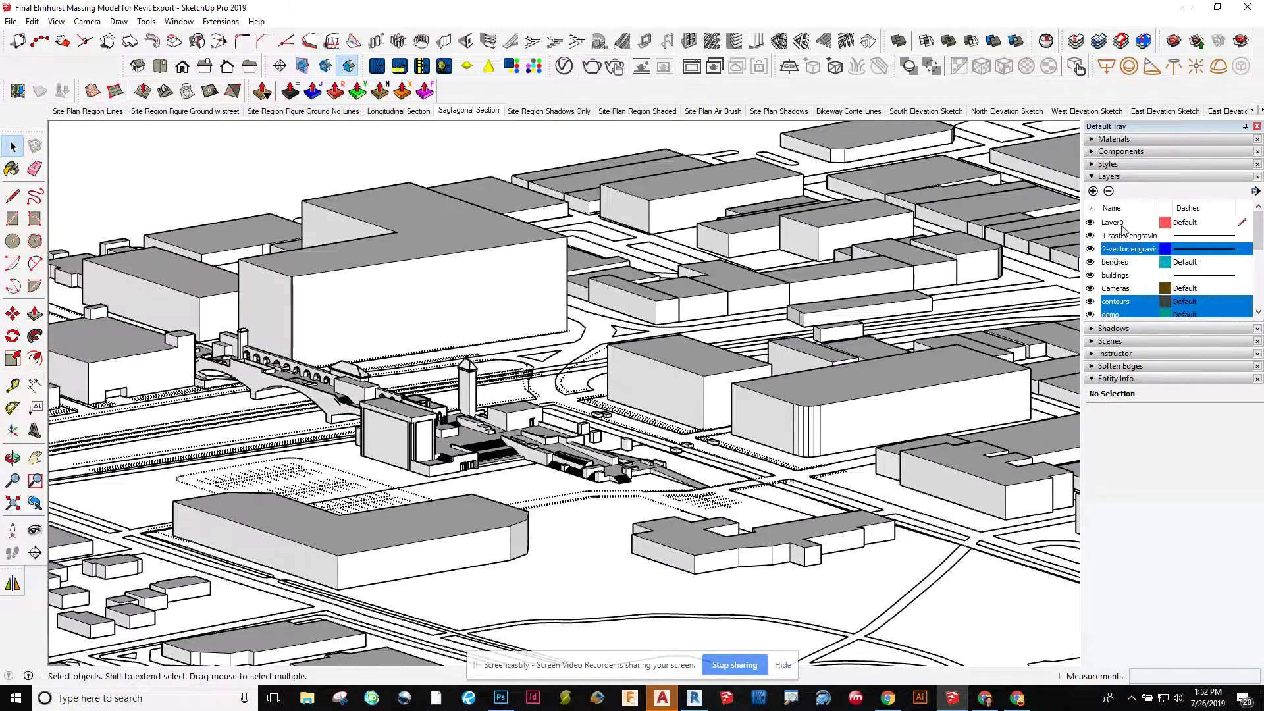
{"action": "scroll", "coordinate": [1123, 231], "scroll_direction": "down", "scroll_amount": 5}
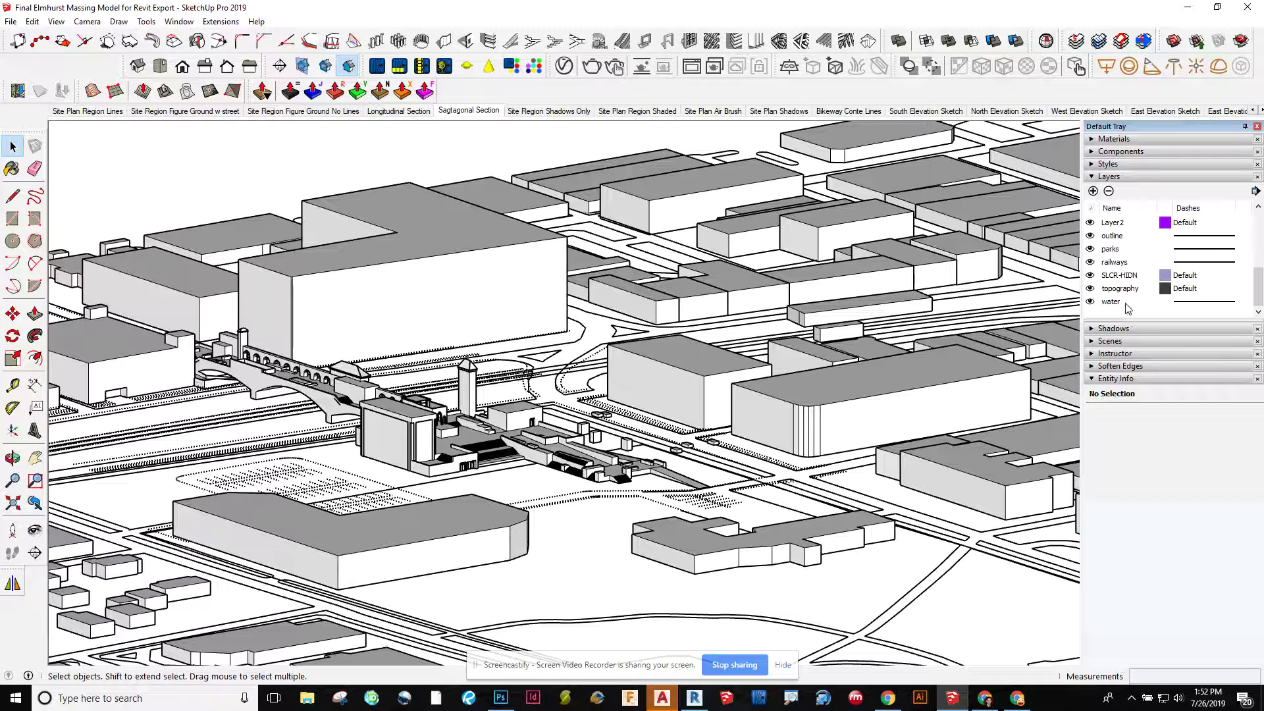
Hide all layers except Layer0 and orbit around the isolated station model.
{"action": "left_click", "coordinate": [1111, 302], "text": "shift"}
{"action": "scroll", "coordinate": [1123, 303], "scroll_direction": "up", "scroll_amount": 5}
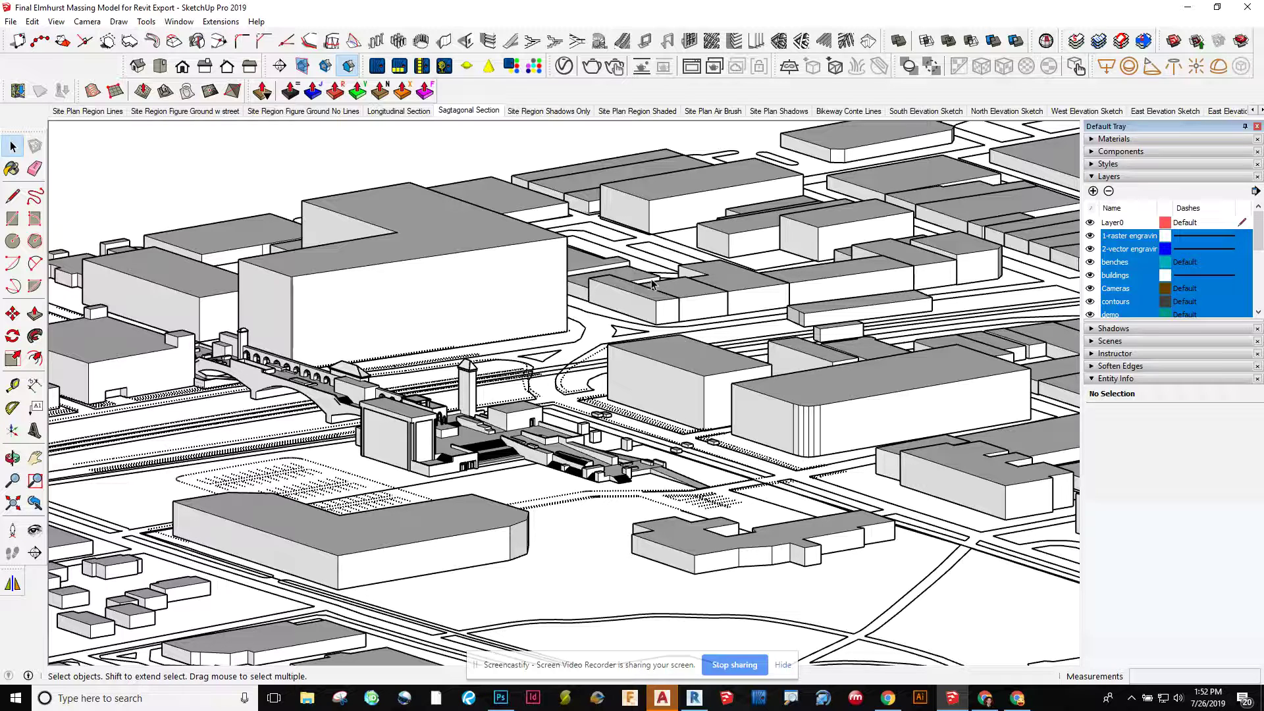
{"action": "left_click", "coordinate": [1090, 237]}
{"action": "middle_click_drag", "start_coordinate": [563, 478], "coordinate": [591, 312]}
{"action": "middle_click_drag", "start_coordinate": [522, 397], "coordinate": [428, 362]}
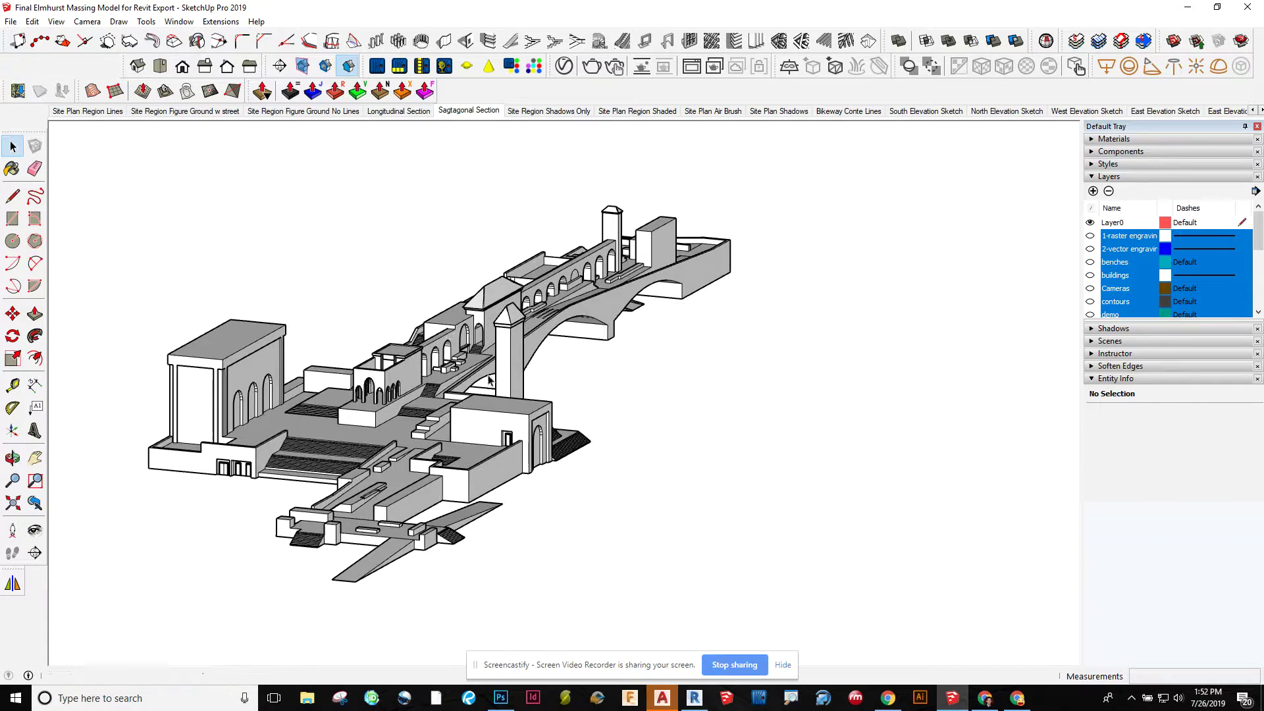
Export the model as an AutoCAD DWG file named 'demo 1' with default settings.
{"action": "left_click", "coordinate": [7, 21]}
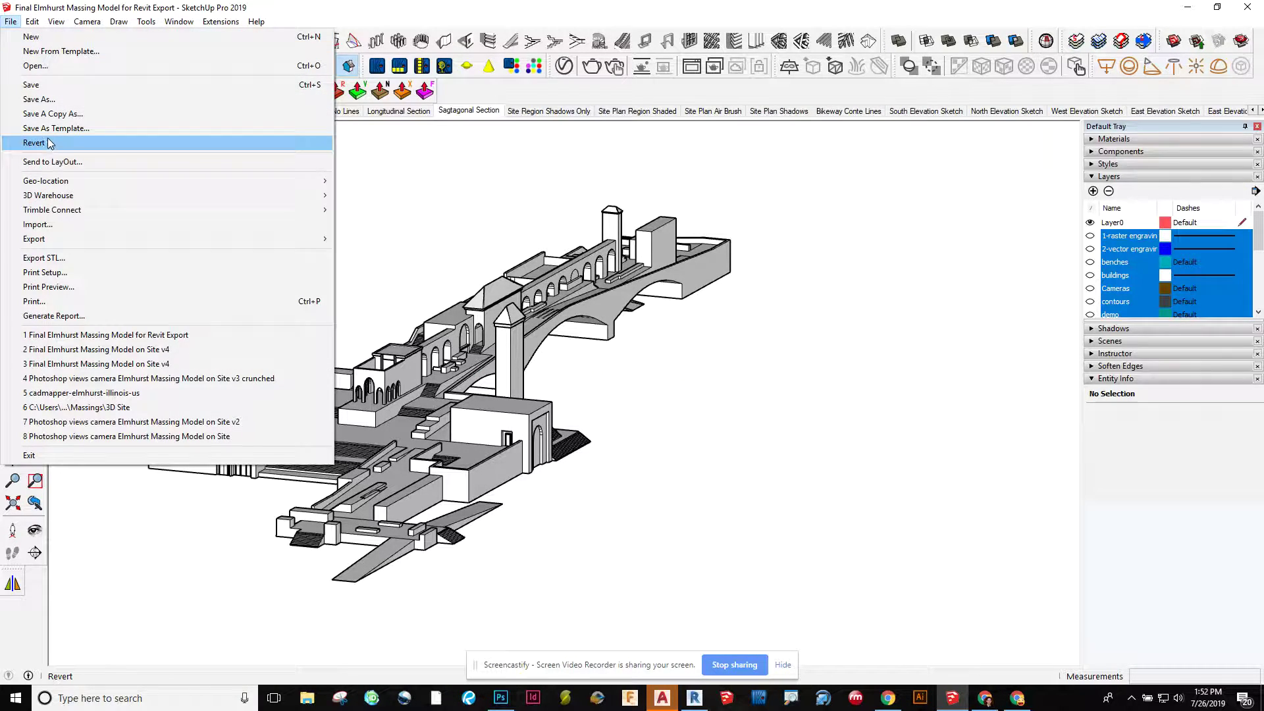
{"action": "mouse_move", "coordinate": [57, 240]}
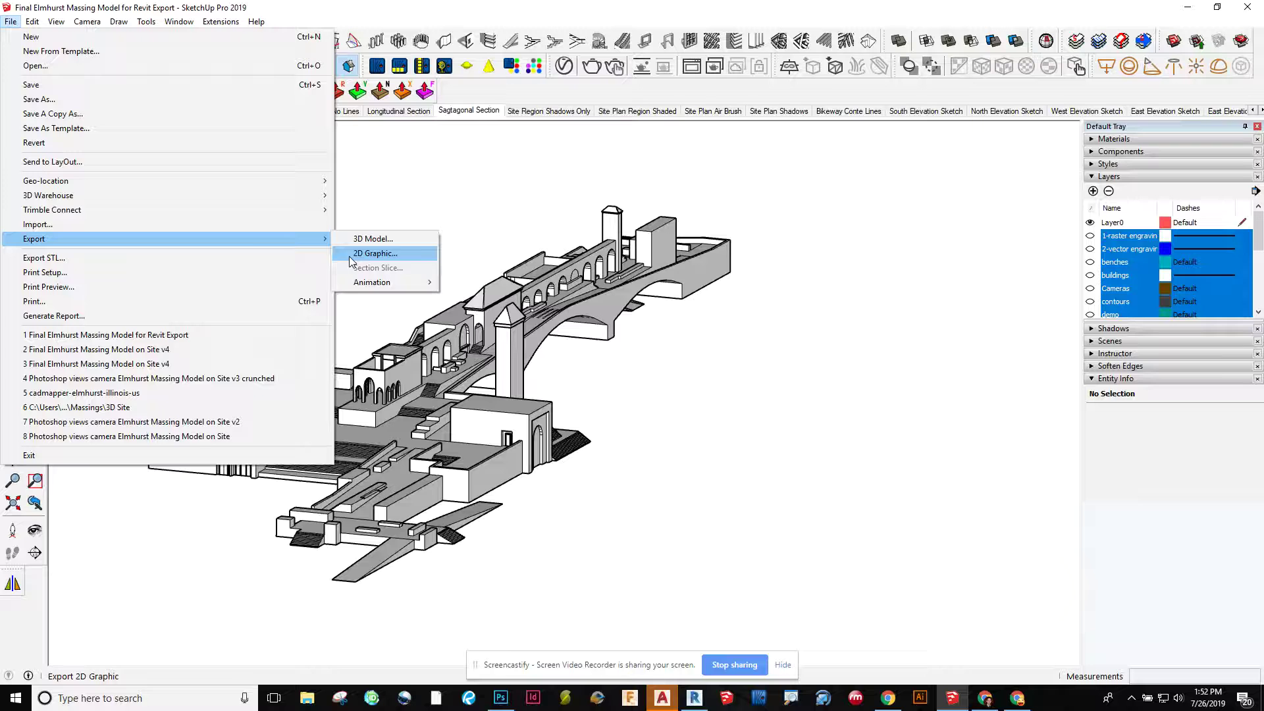
{"action": "left_click", "coordinate": [393, 240]}
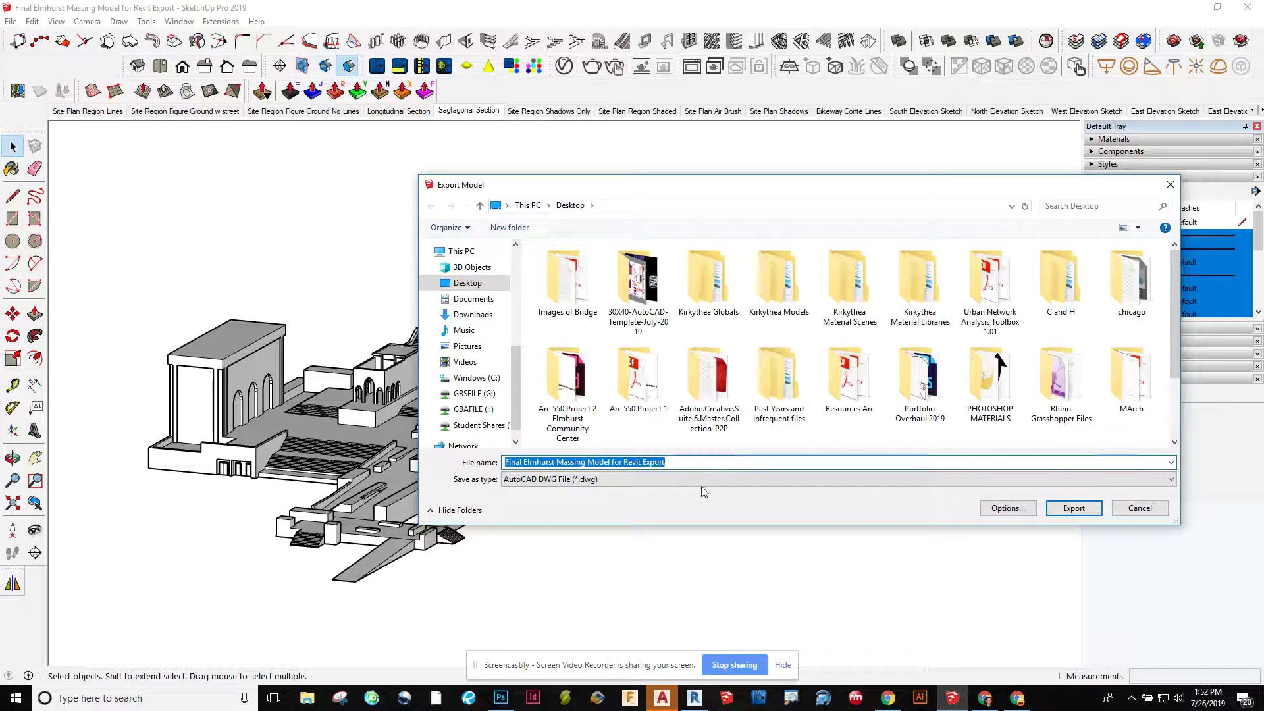
{"action": "left_click", "coordinate": [566, 486]}
{"action": "left_click", "coordinate": [566, 487]}
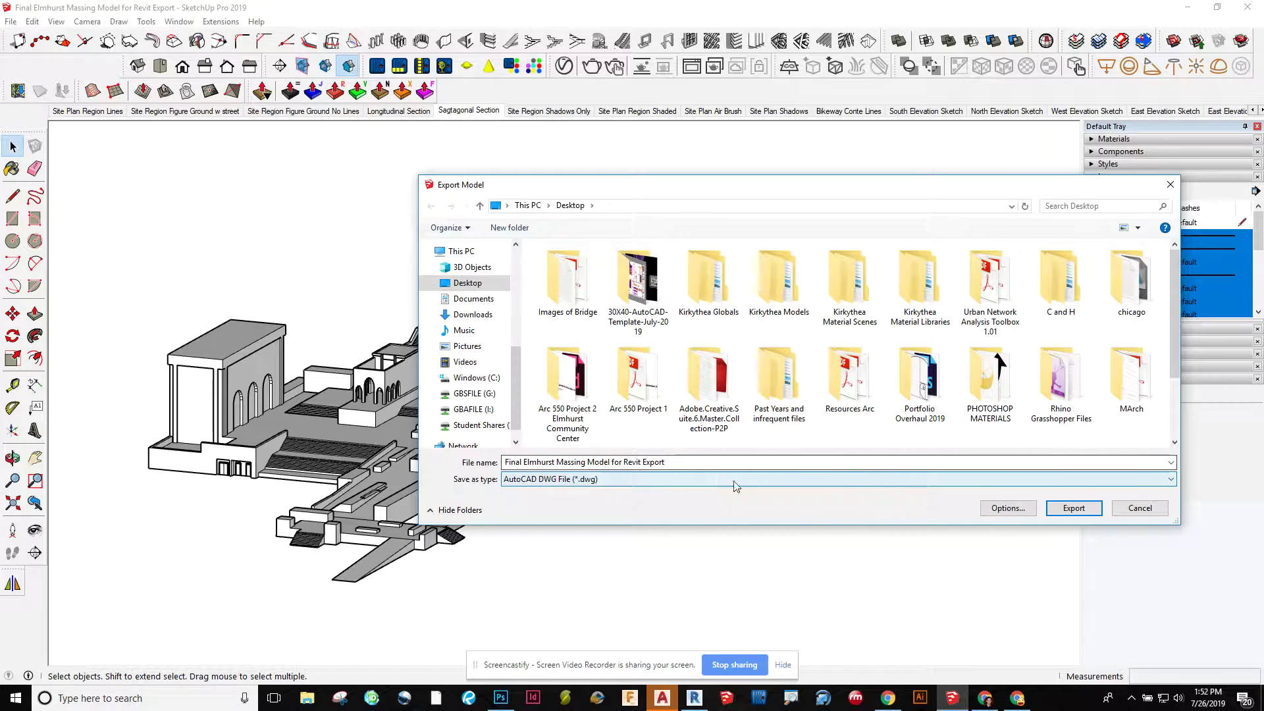
{"action": "left_click", "coordinate": [1007, 508]}
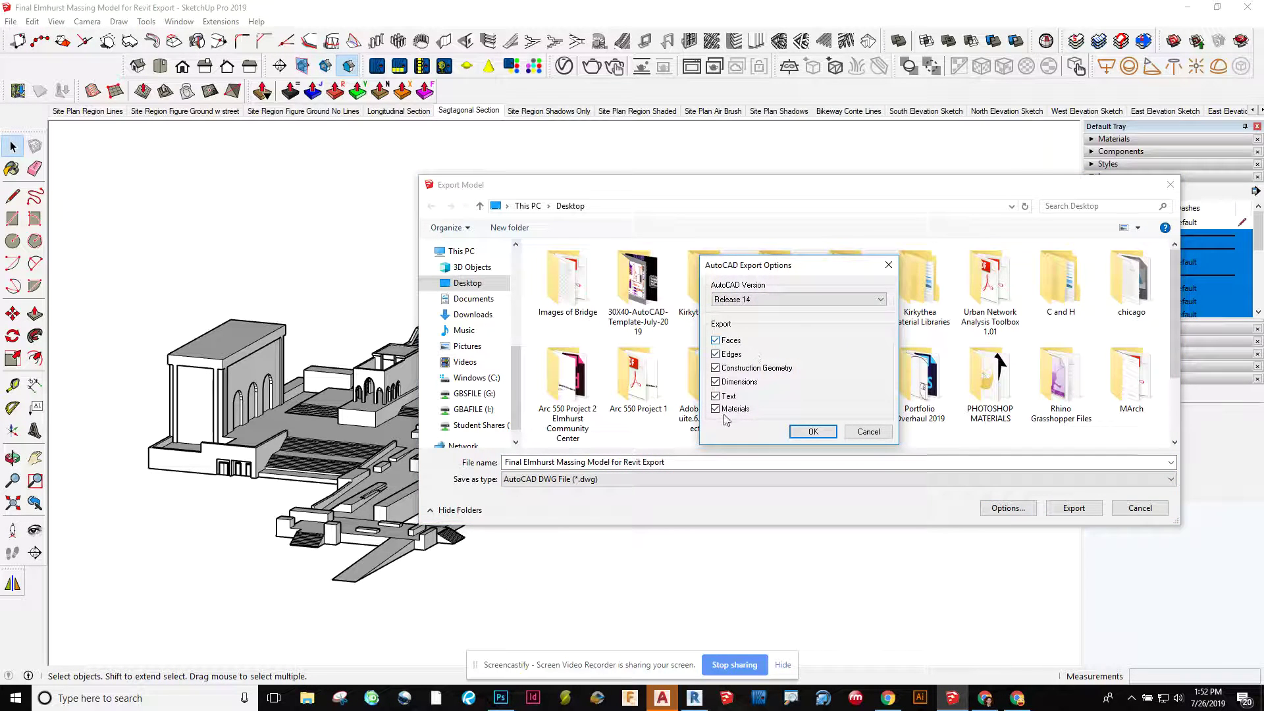
{"action": "left_click", "coordinate": [814, 431]}
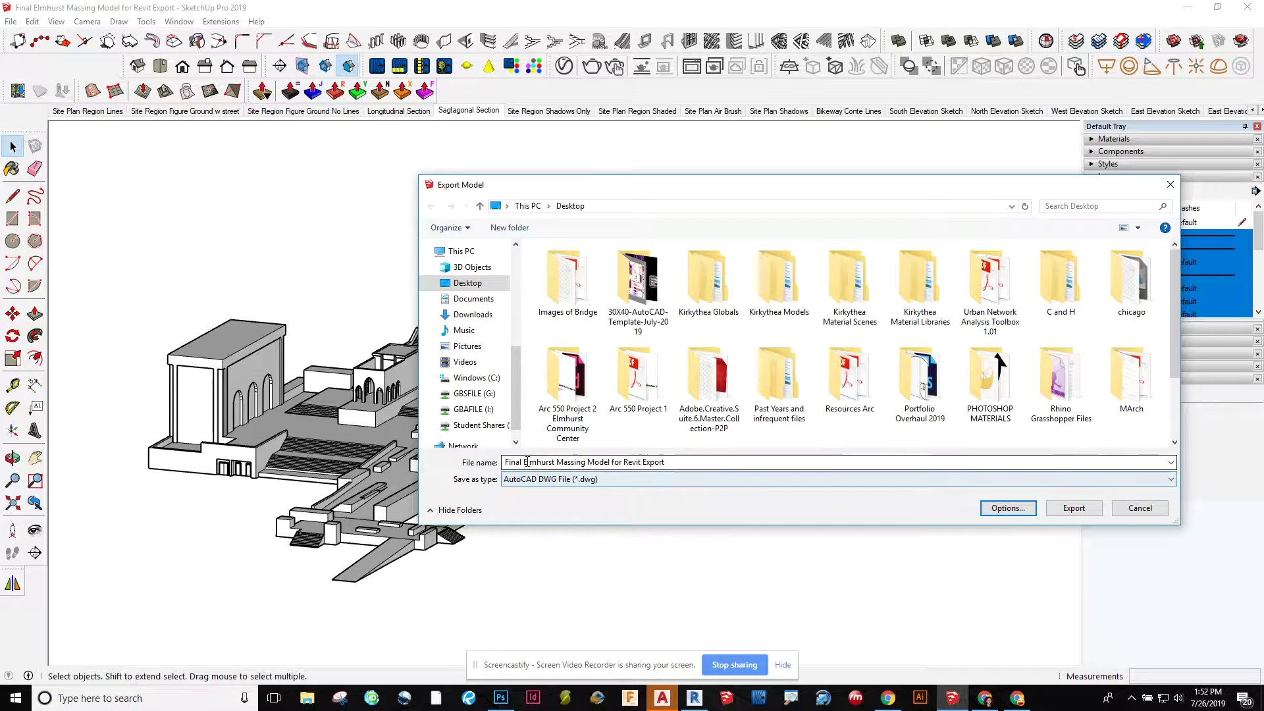
{"action": "type", "text": "d"}
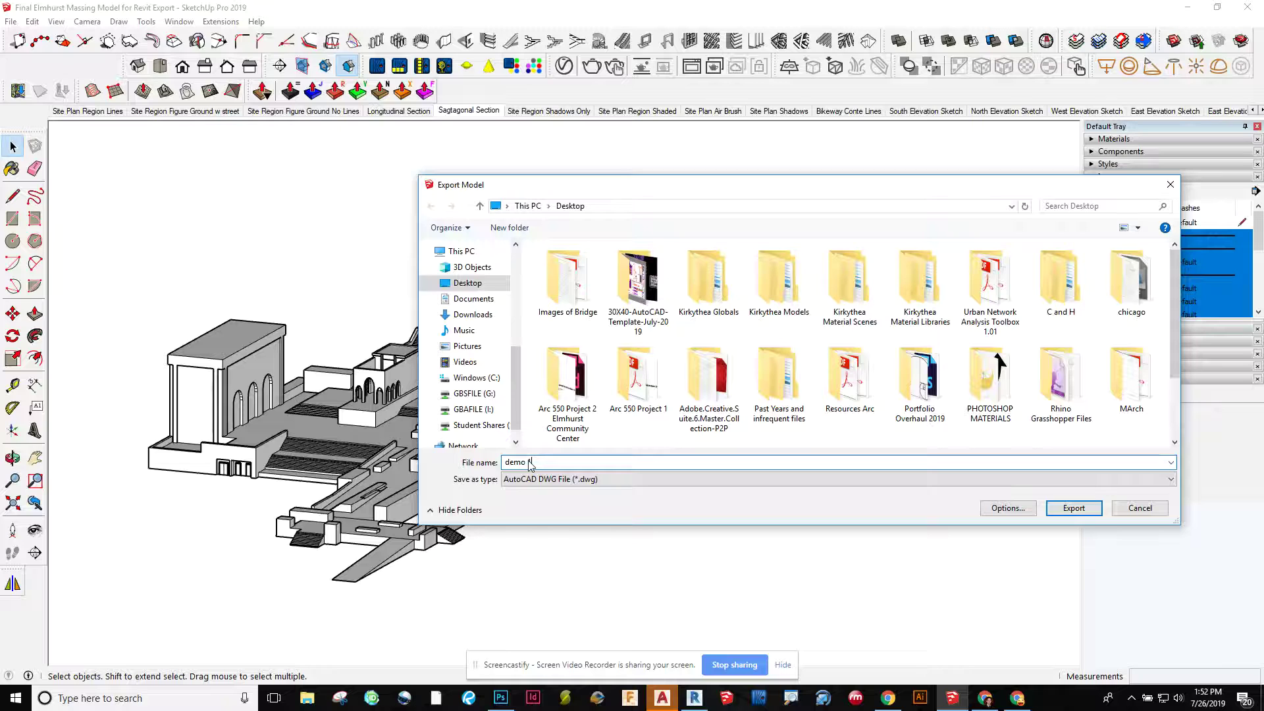
{"action": "type", "text": "emo 1"}
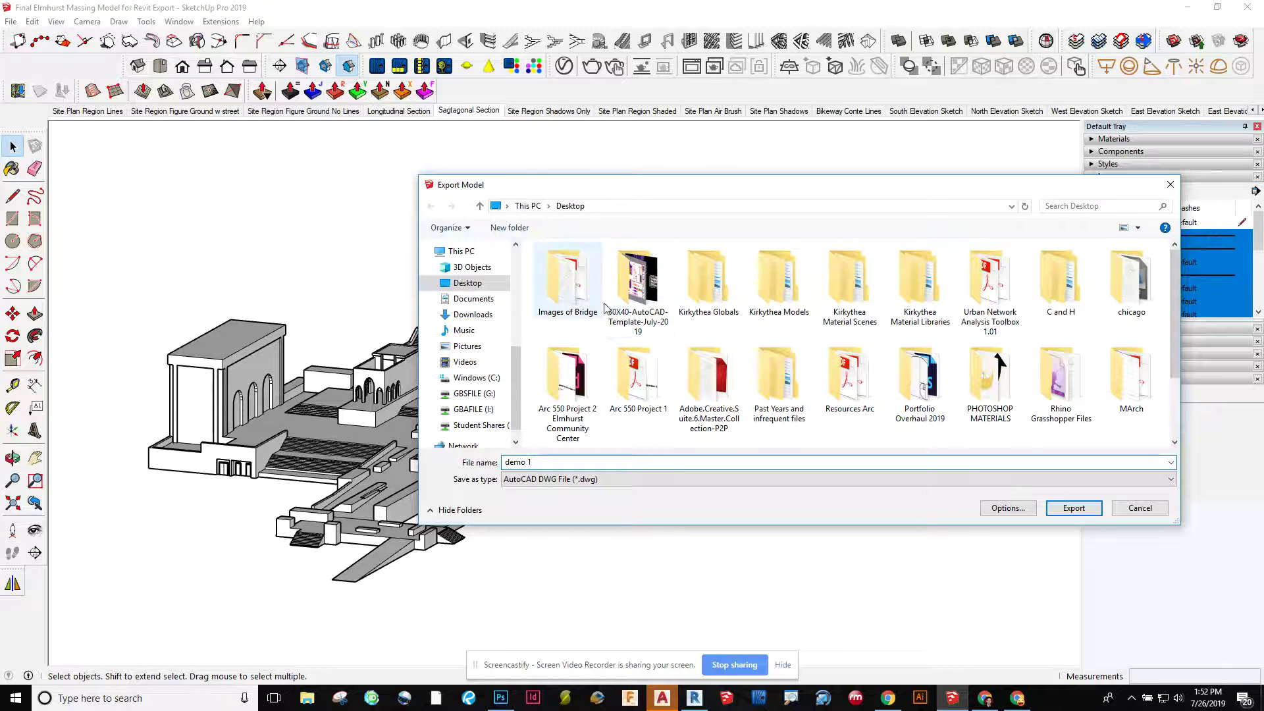
{"action": "left_click", "coordinate": [1067, 512]}
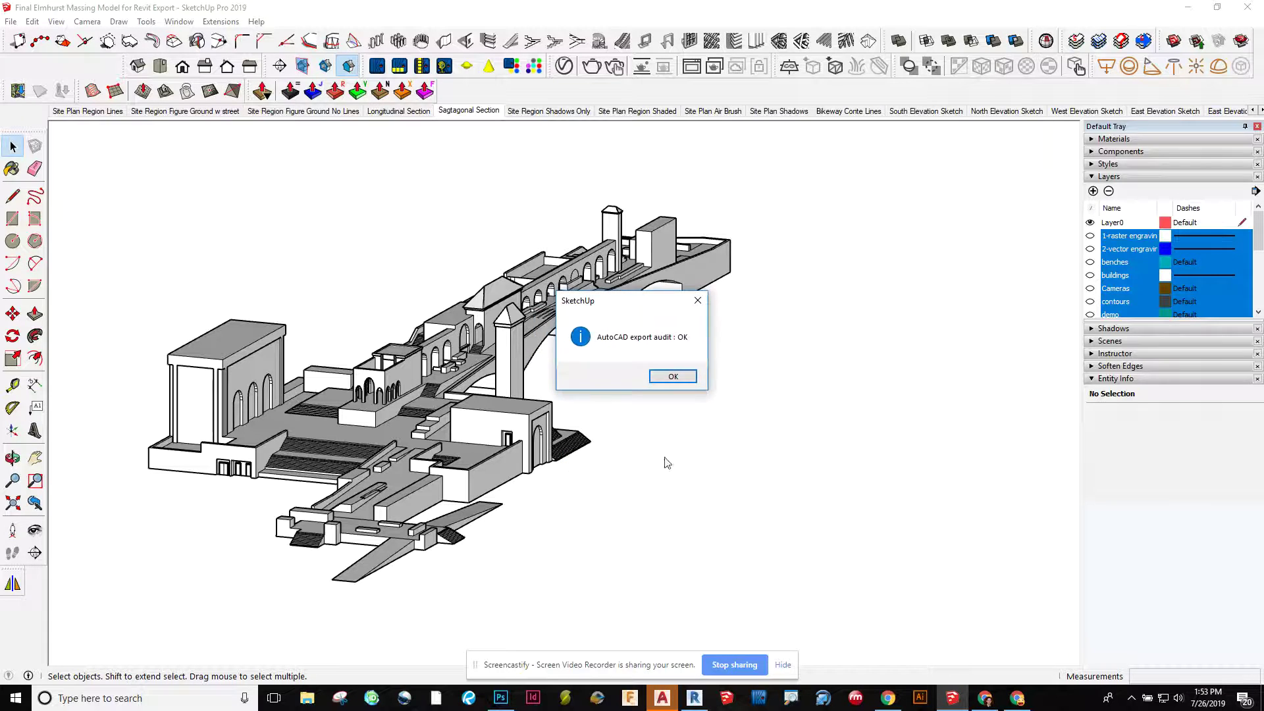
Dismiss the export report and orbit and pan to inspect the model.
{"action": "left_click", "coordinate": [673, 377]}
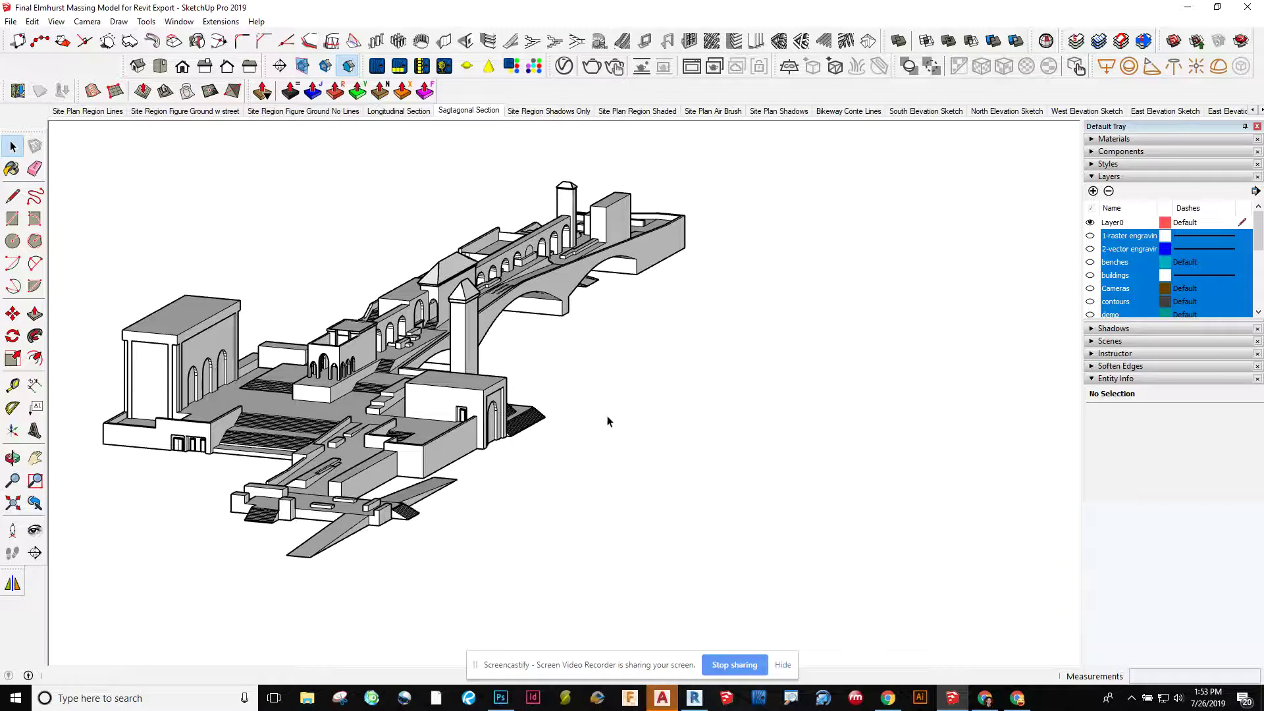
{"action": "middle_click_drag", "start_coordinate": [609, 423], "coordinate": [499, 409]}
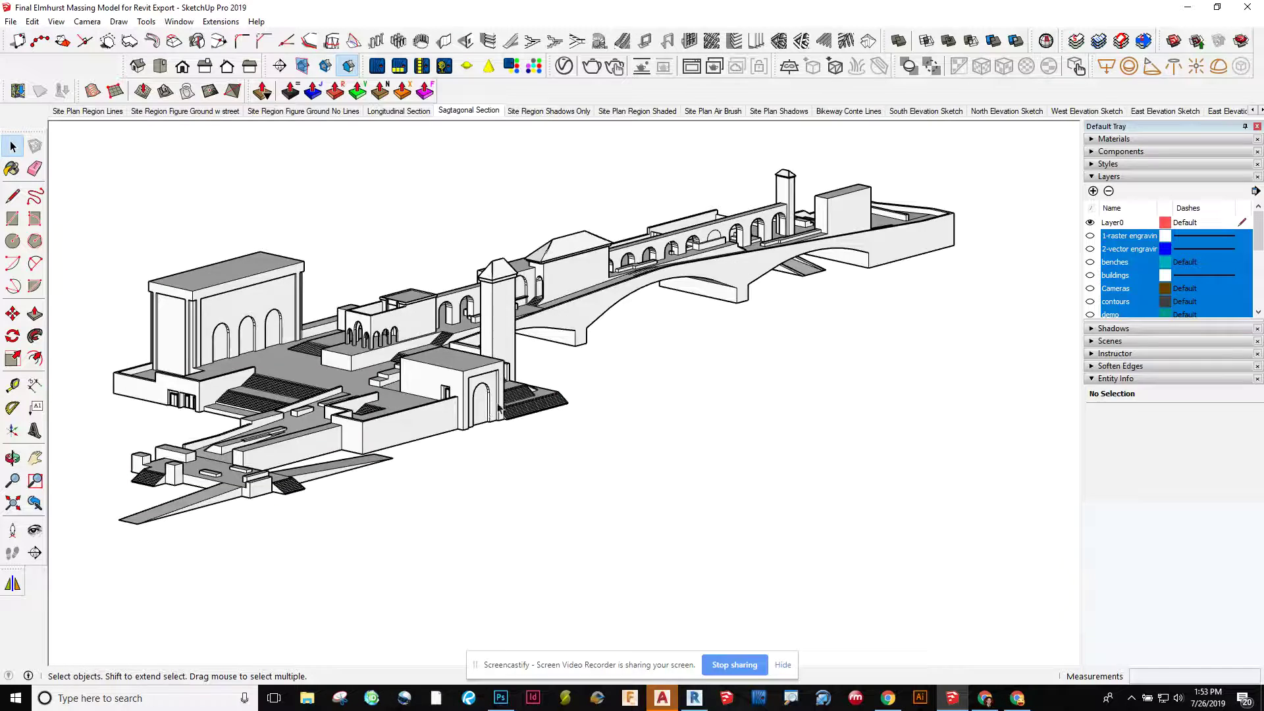
{"action": "middle_click_drag", "start_coordinate": [508, 362], "coordinate": [609, 425], "text": "shift"}
{"action": "middle_click_drag", "start_coordinate": [678, 490], "coordinate": [644, 440], "text": "shift"}
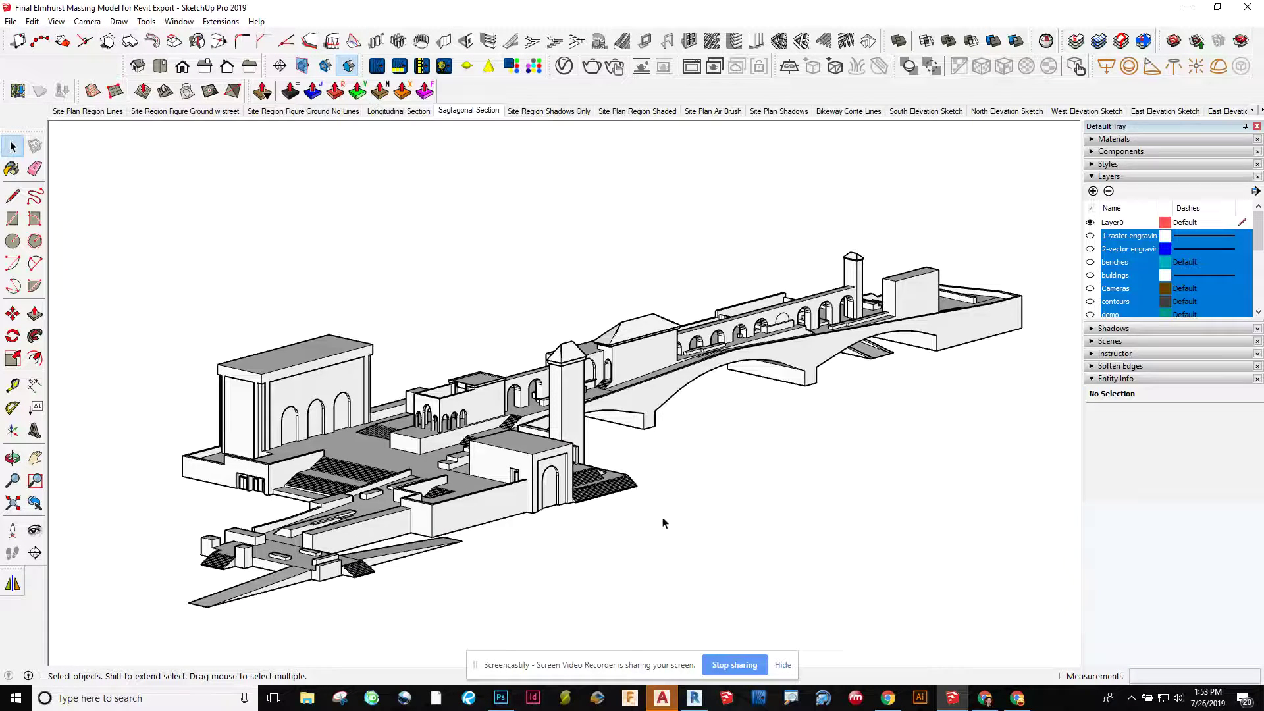
In Revit, create a new conceptual mass family from the Mass.rft template.
{"action": "left_click", "coordinate": [694, 698]}
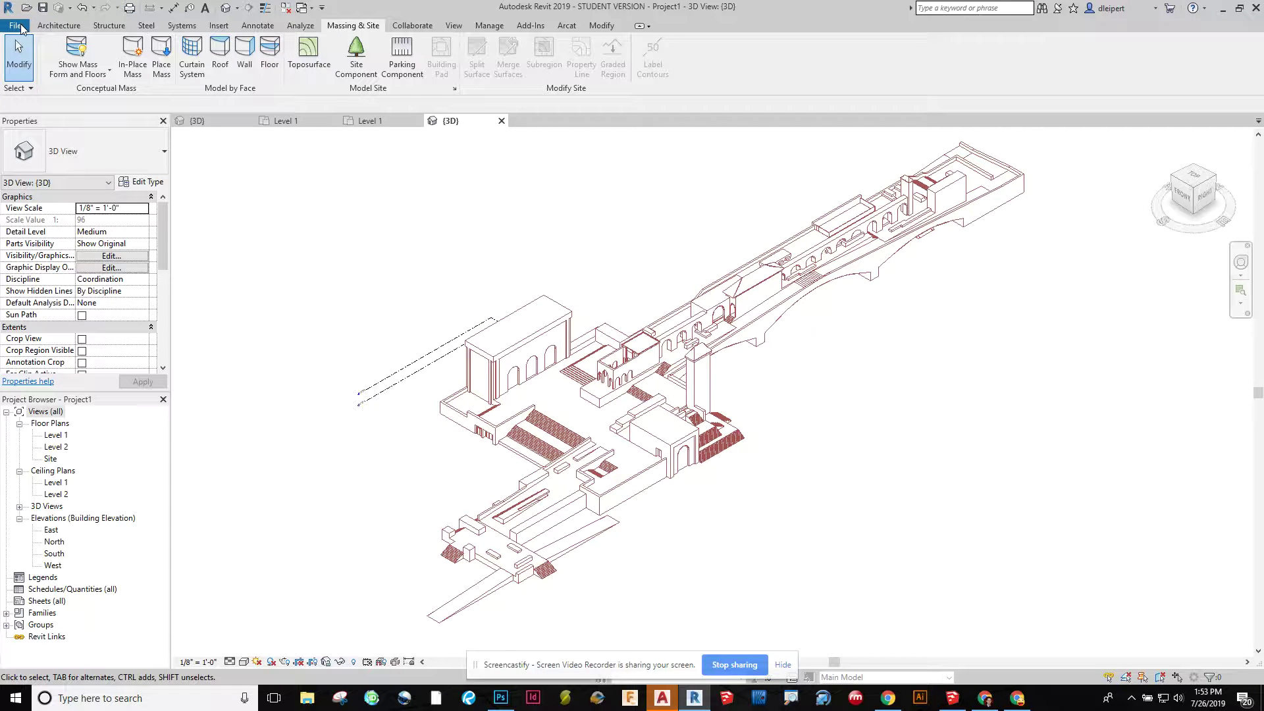
{"action": "left_click", "coordinate": [21, 28]}
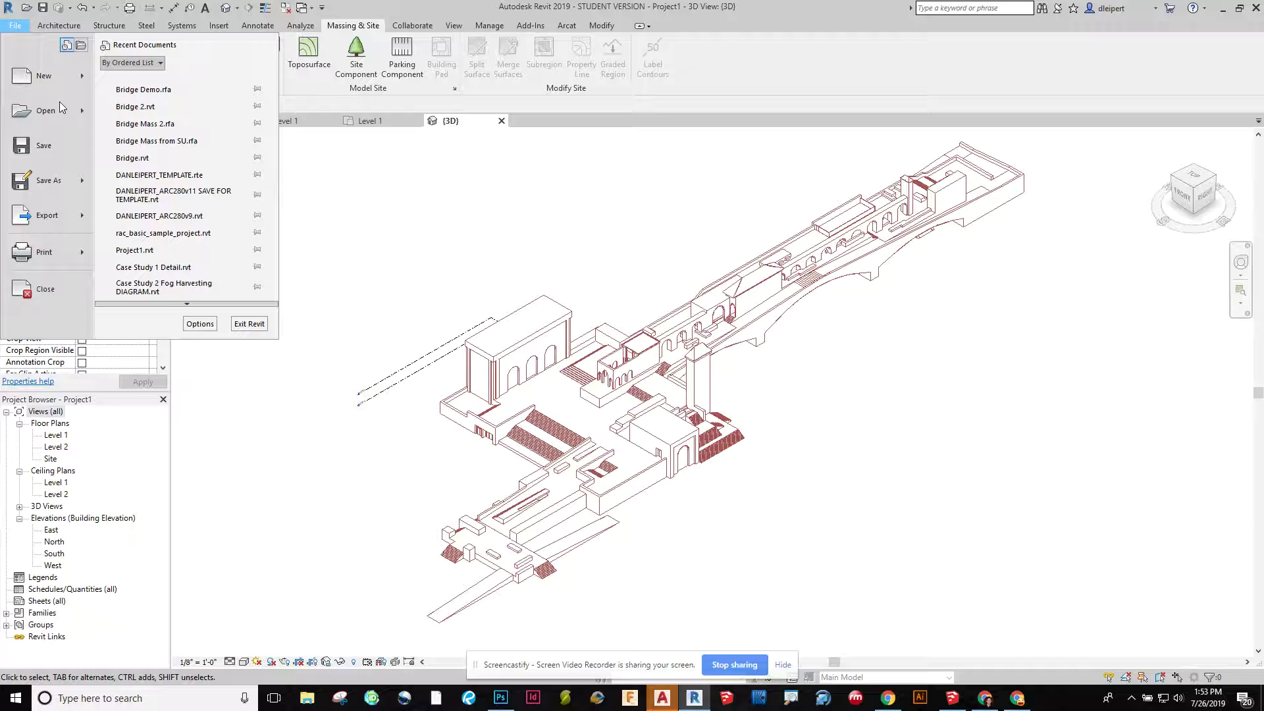
{"action": "mouse_move", "coordinate": [84, 82]}
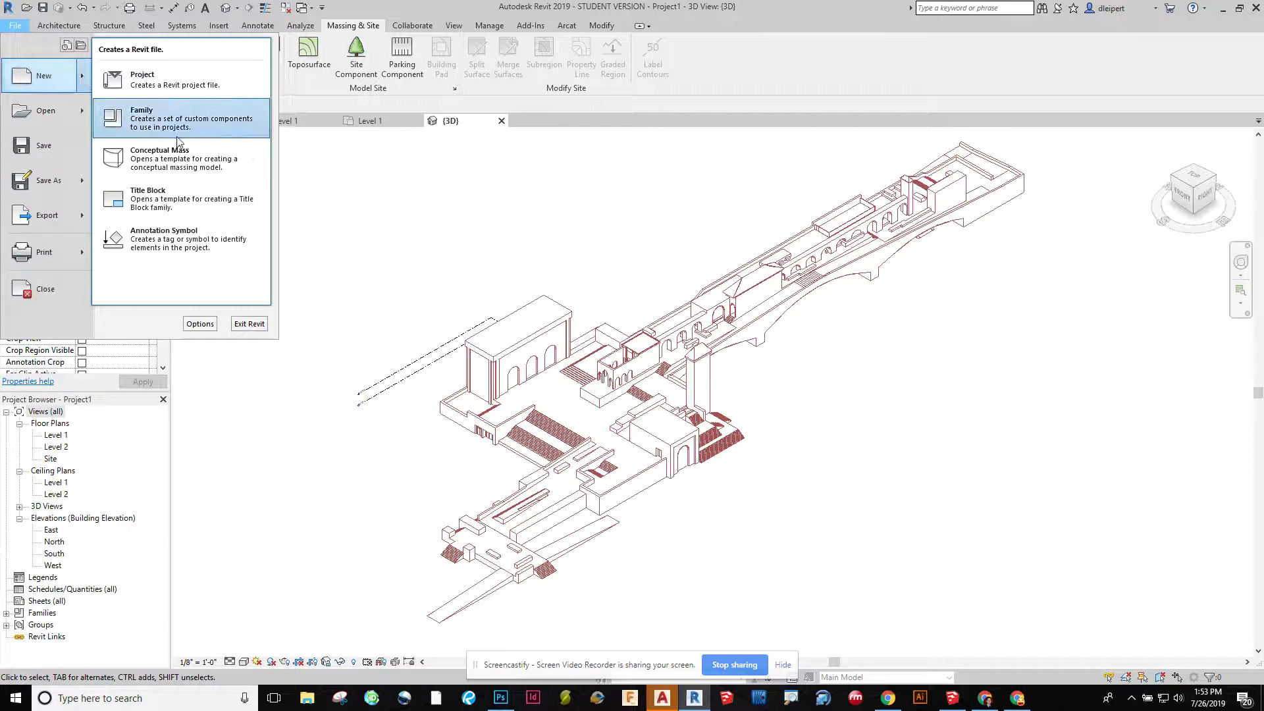
{"action": "left_click", "coordinate": [173, 163]}
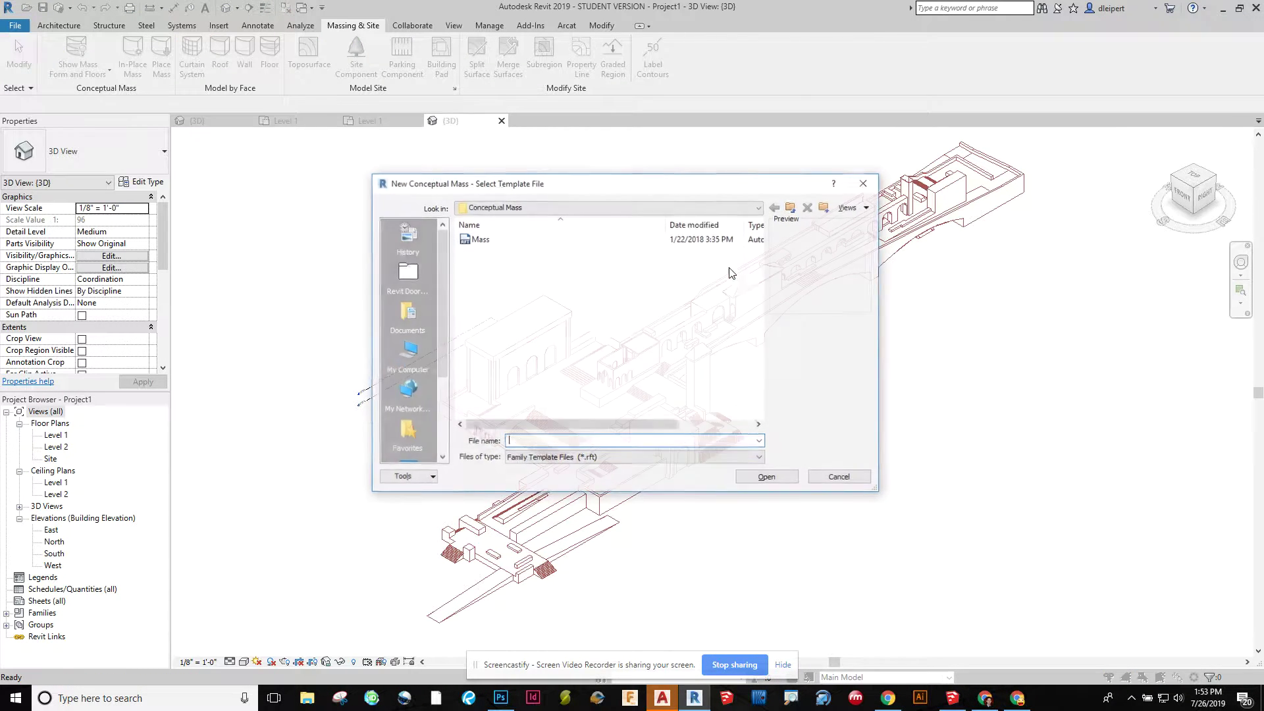
{"action": "left_click", "coordinate": [510, 238]}
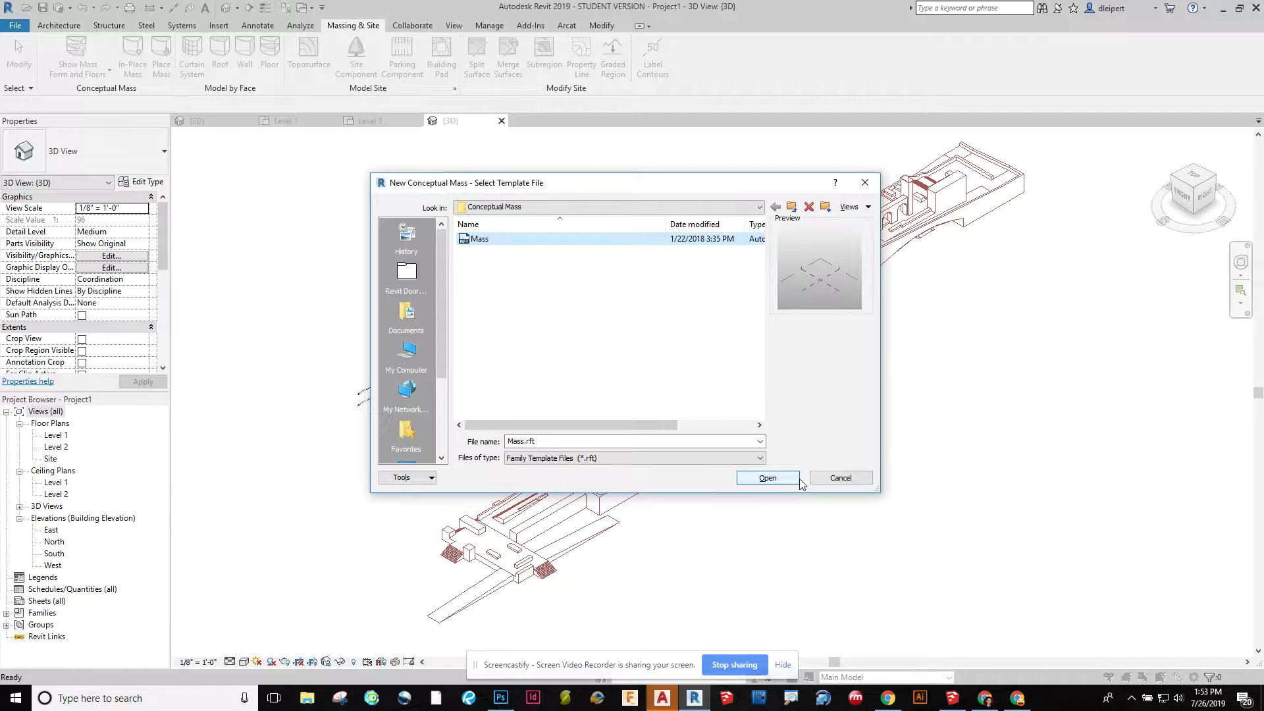
{"action": "left_click", "coordinate": [768, 478]}
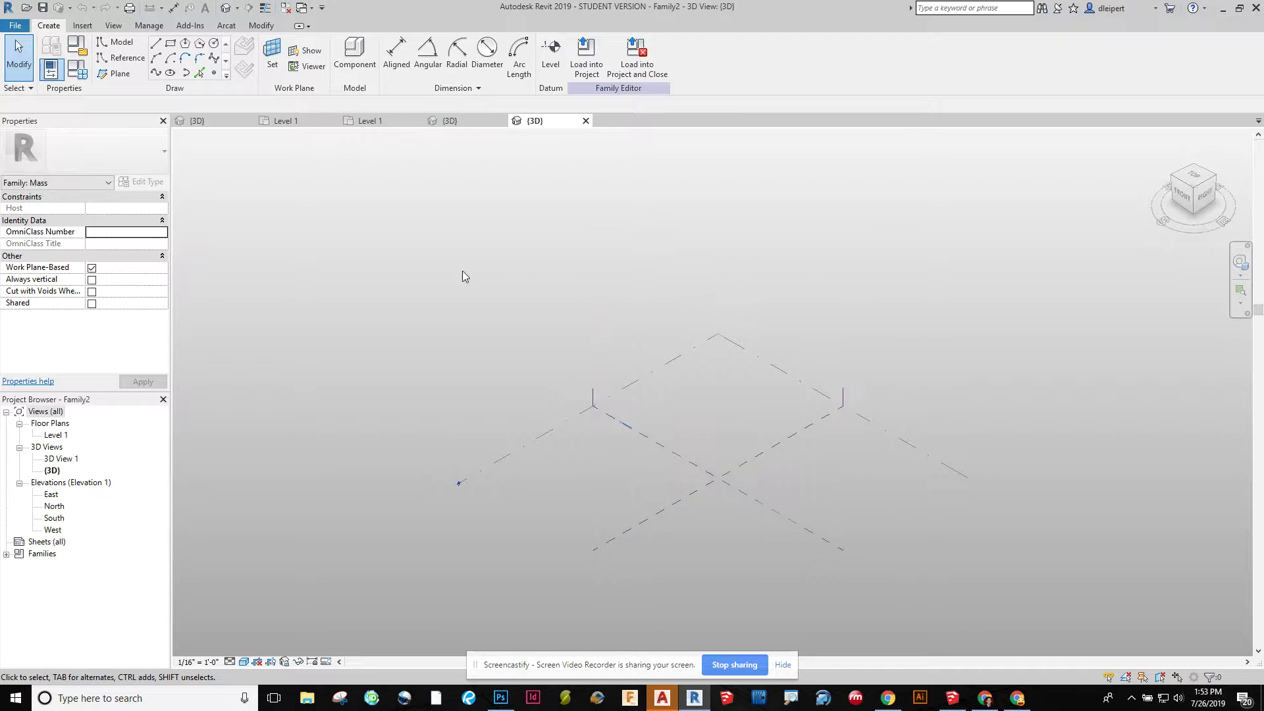
Import the demo 1.dwg CAD drawing into the mass family.
{"action": "left_click", "coordinate": [83, 25]}
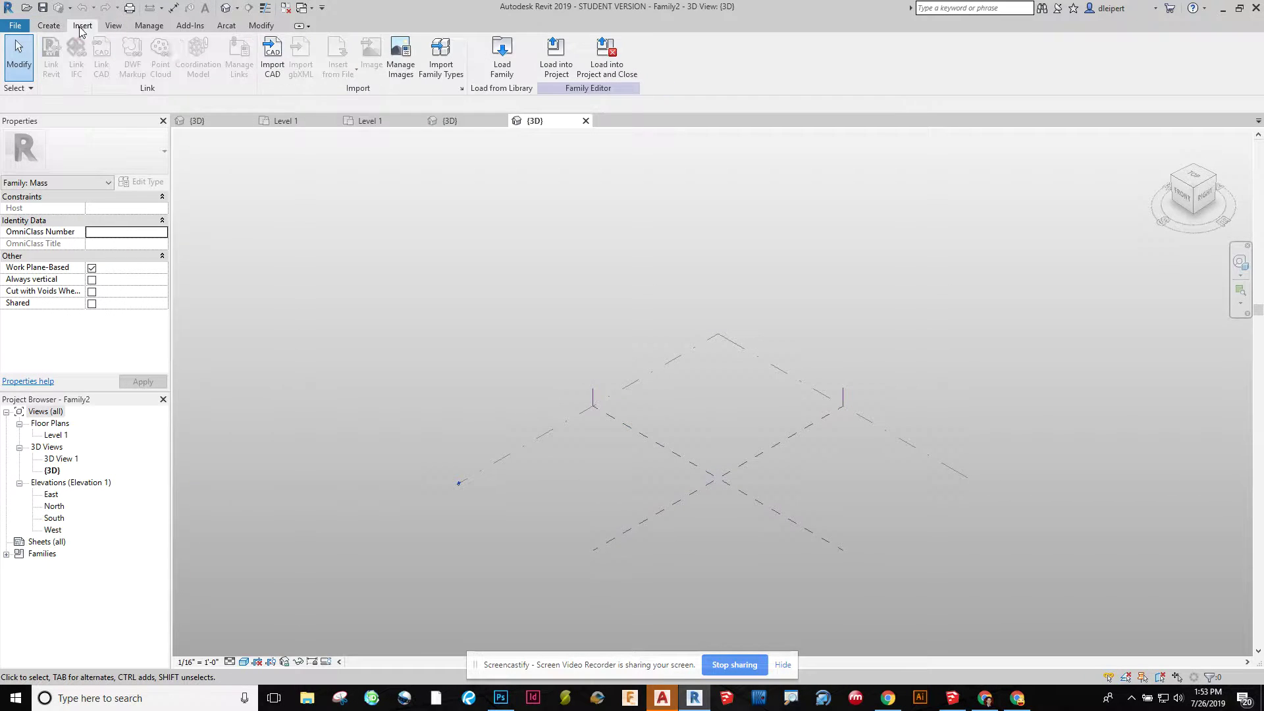
{"action": "left_click", "coordinate": [272, 60]}
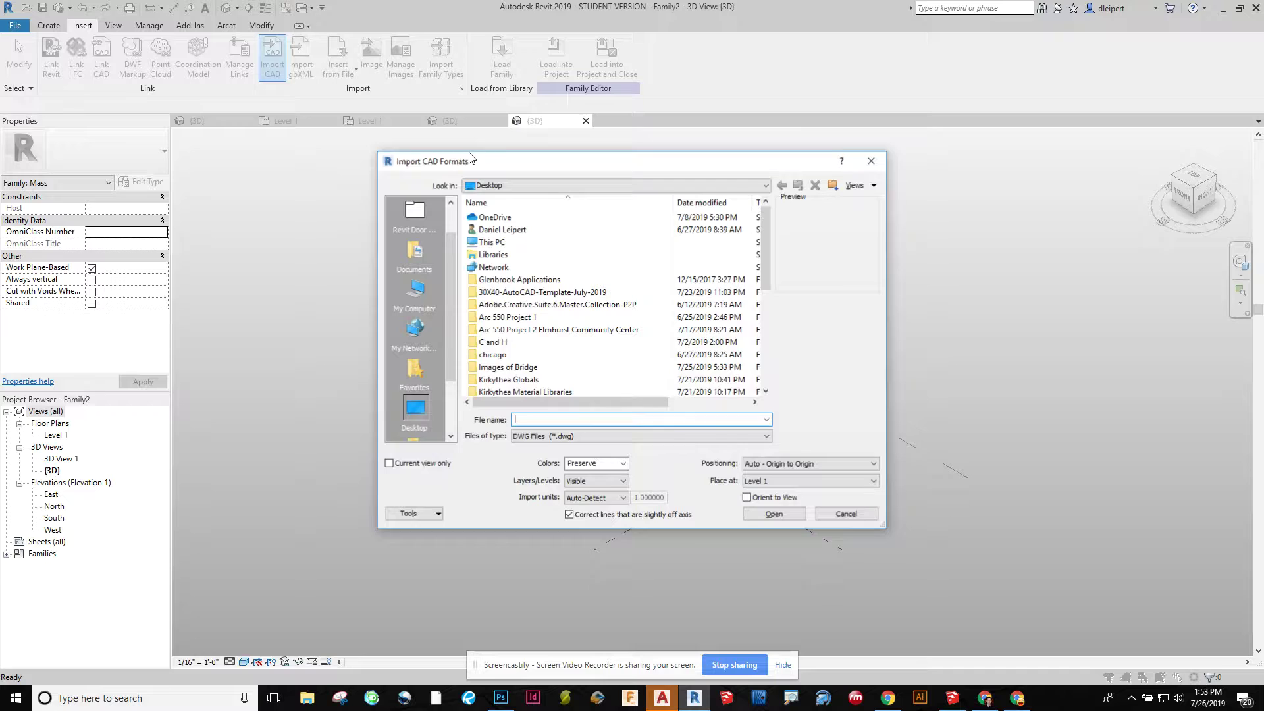
{"action": "scroll", "coordinate": [573, 337], "scroll_direction": "down", "scroll_amount": 4}
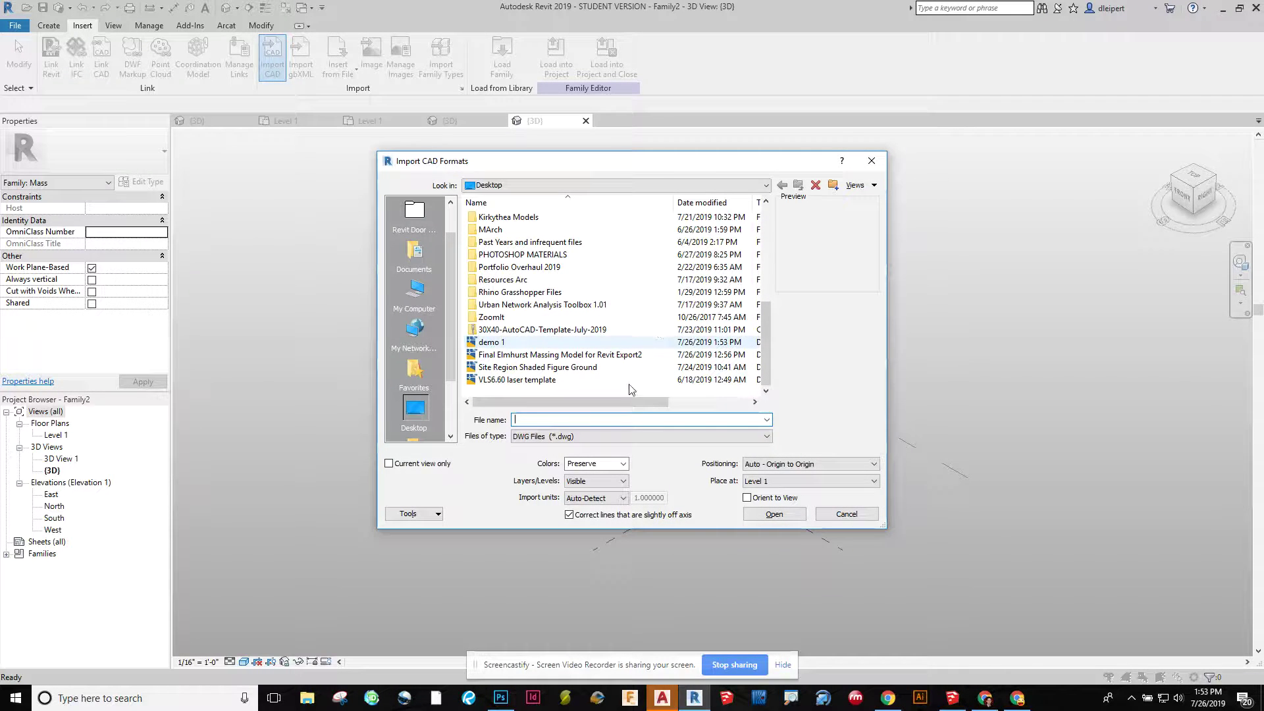
{"action": "left_click", "coordinate": [541, 343]}
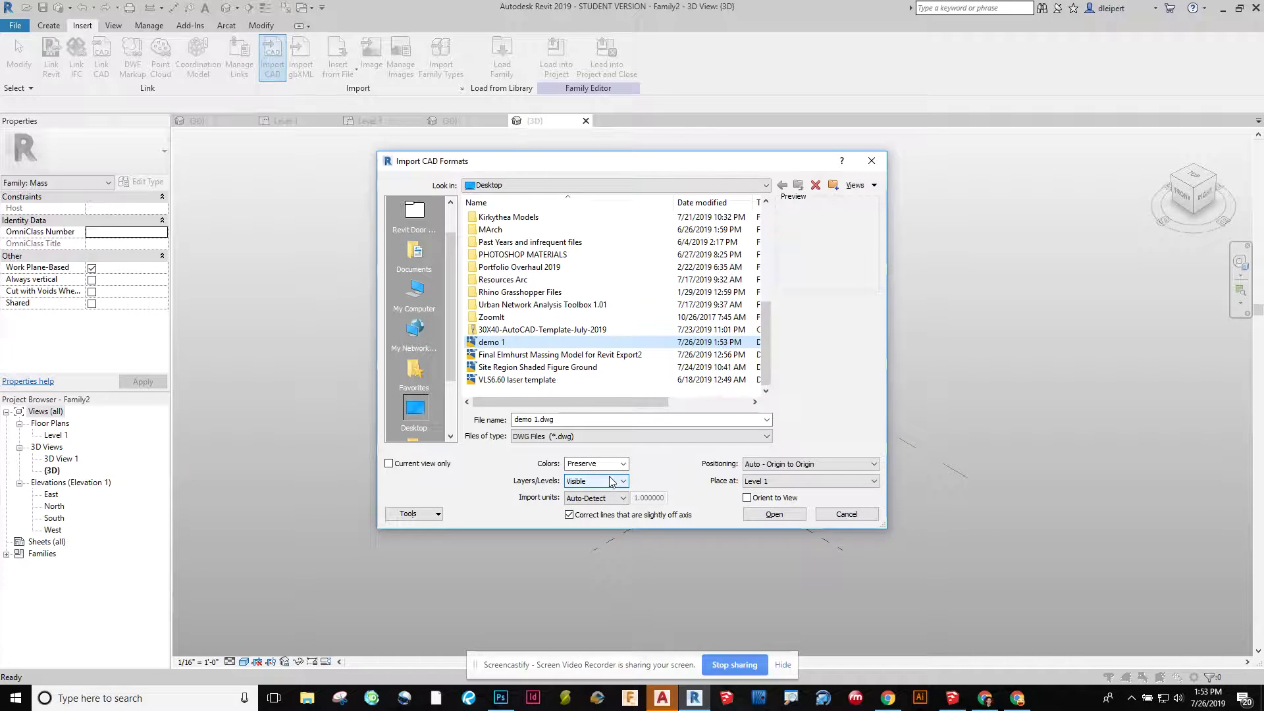
{"action": "left_click", "coordinate": [775, 517]}
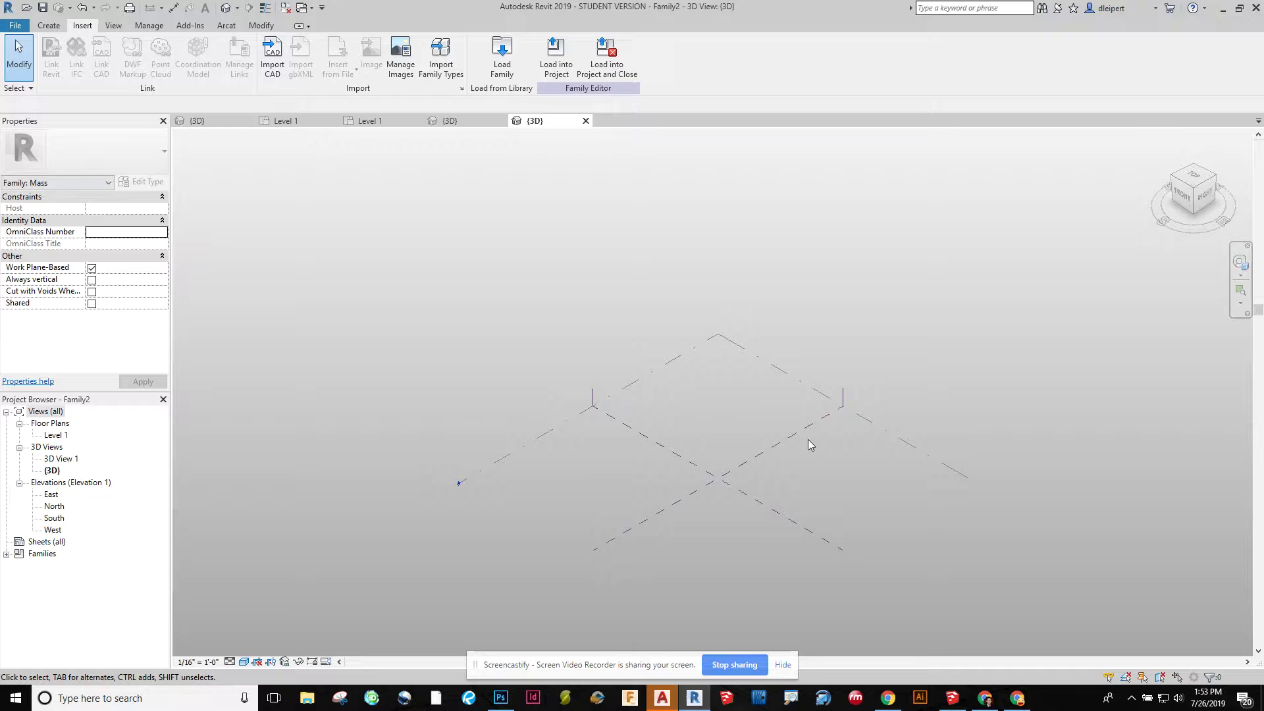
{"action": "scroll", "coordinate": [808, 440], "scroll_direction": "down", "scroll_amount": 5}
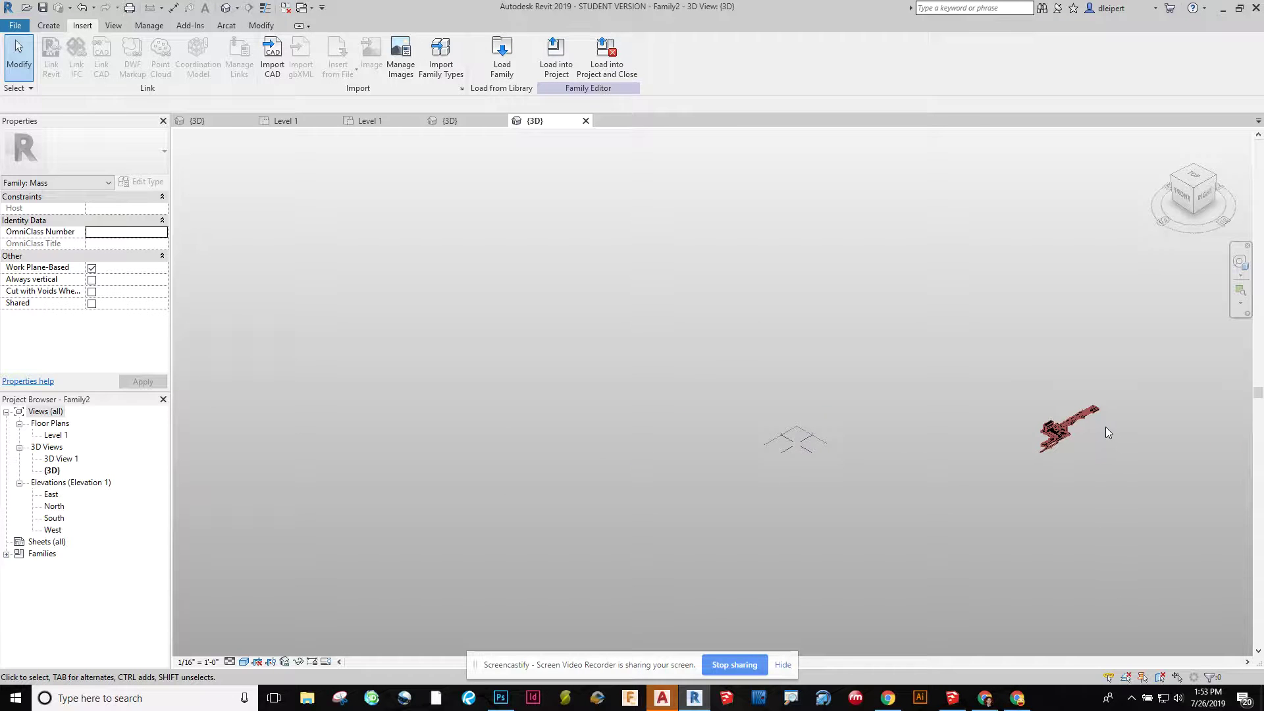
{"action": "scroll", "coordinate": [1106, 427], "scroll_direction": "up", "scroll_amount": 4}
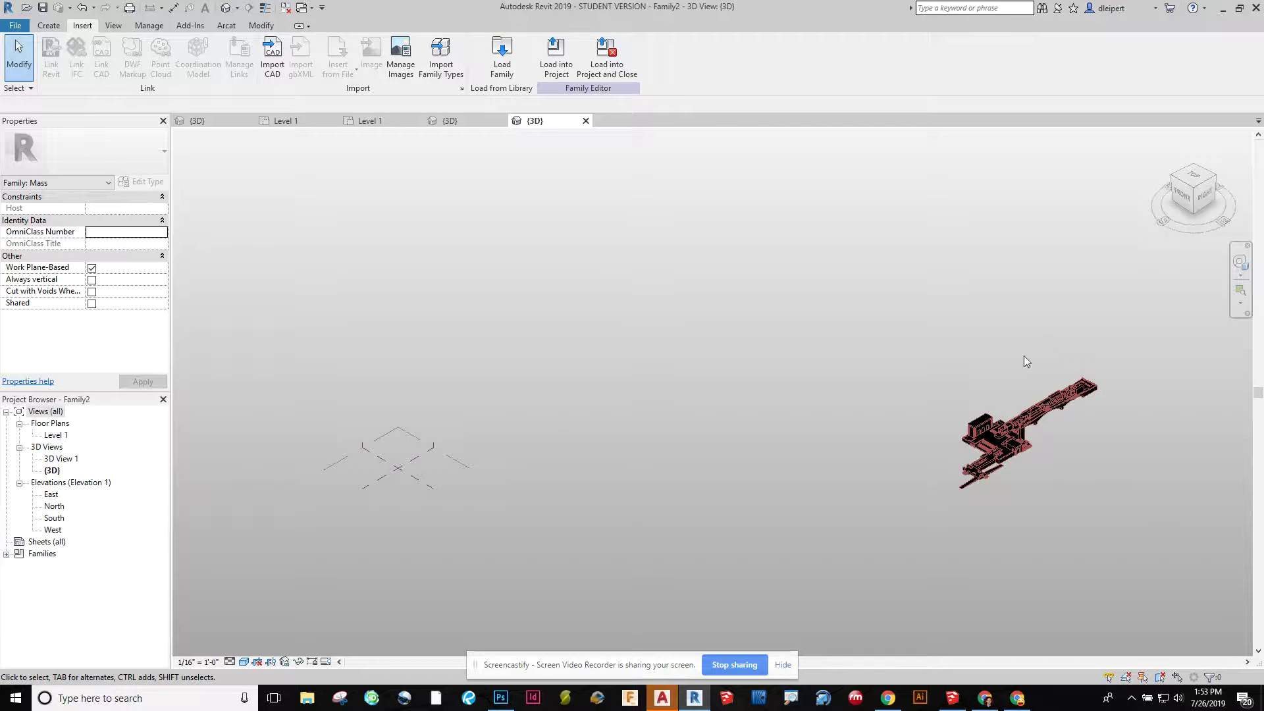
Select the imported drawing and open the Level 1 floor plan.
{"action": "left_click", "coordinate": [1008, 450]}
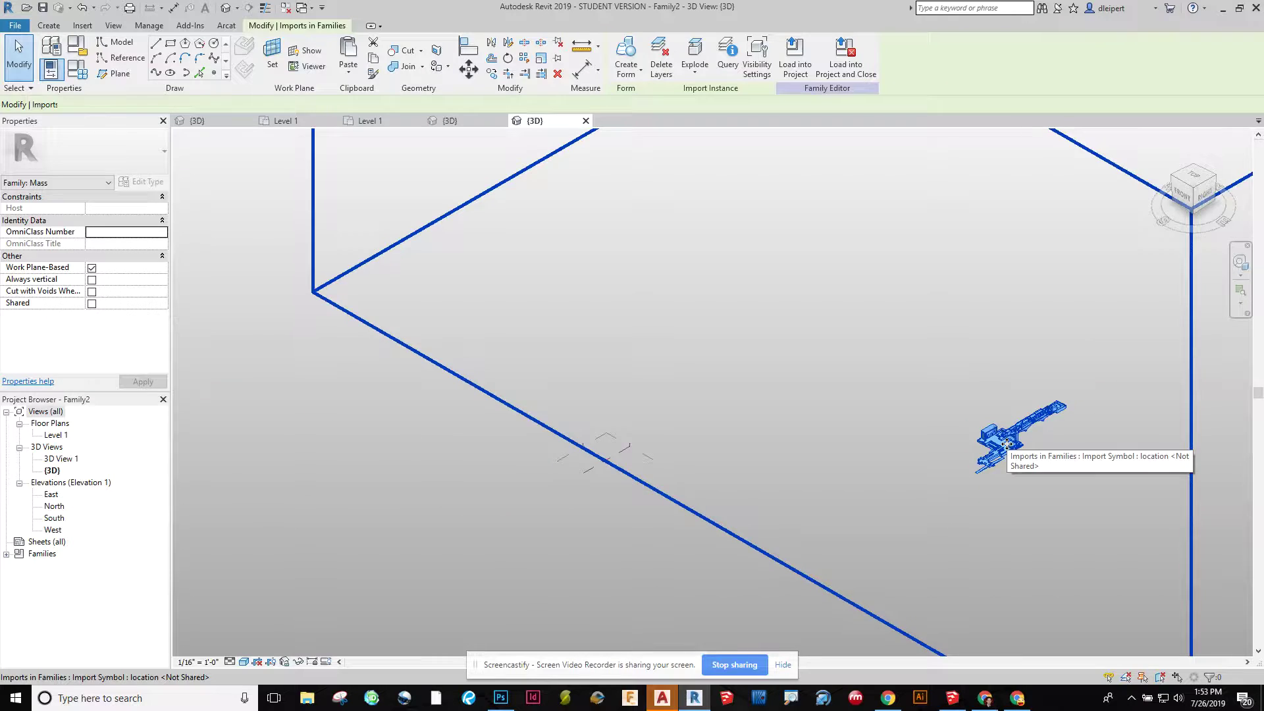
{"action": "scroll", "coordinate": [1060, 431], "scroll_direction": "down", "scroll_amount": 4}
{"action": "scroll", "coordinate": [1108, 433], "scroll_direction": "down", "scroll_amount": 1}
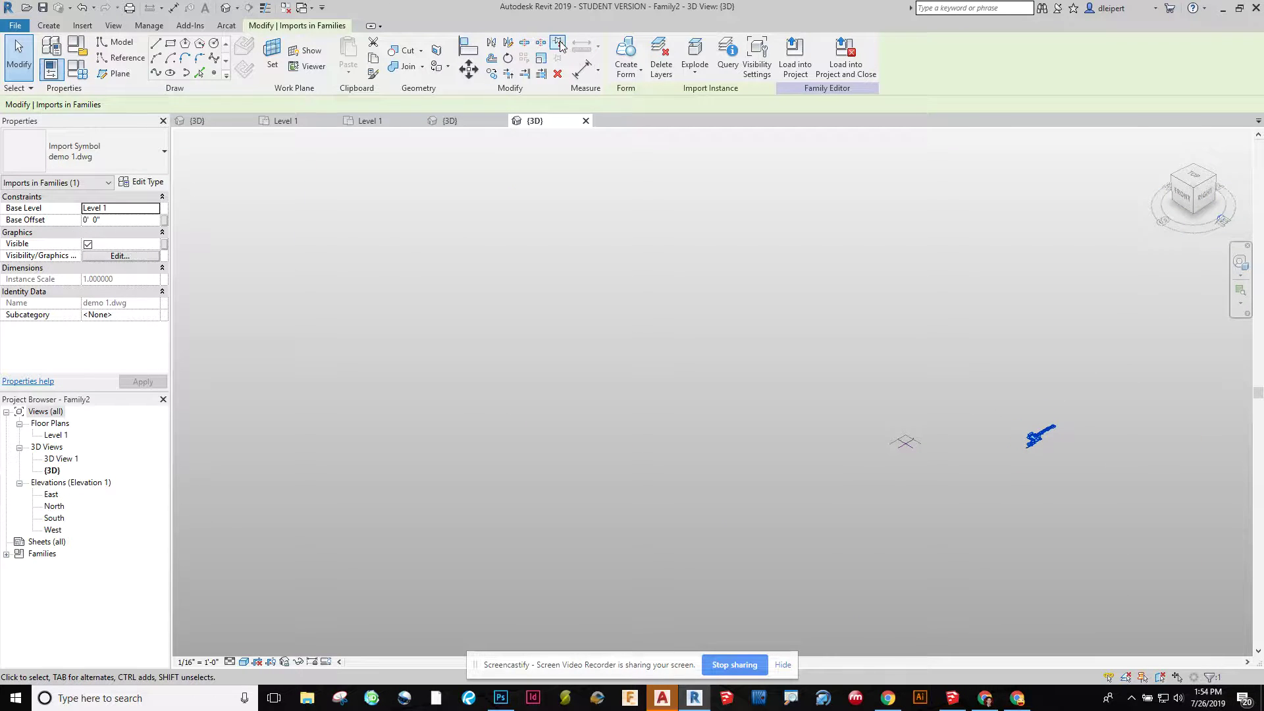
{"action": "scroll", "coordinate": [1060, 448], "scroll_direction": "up", "scroll_amount": 5}
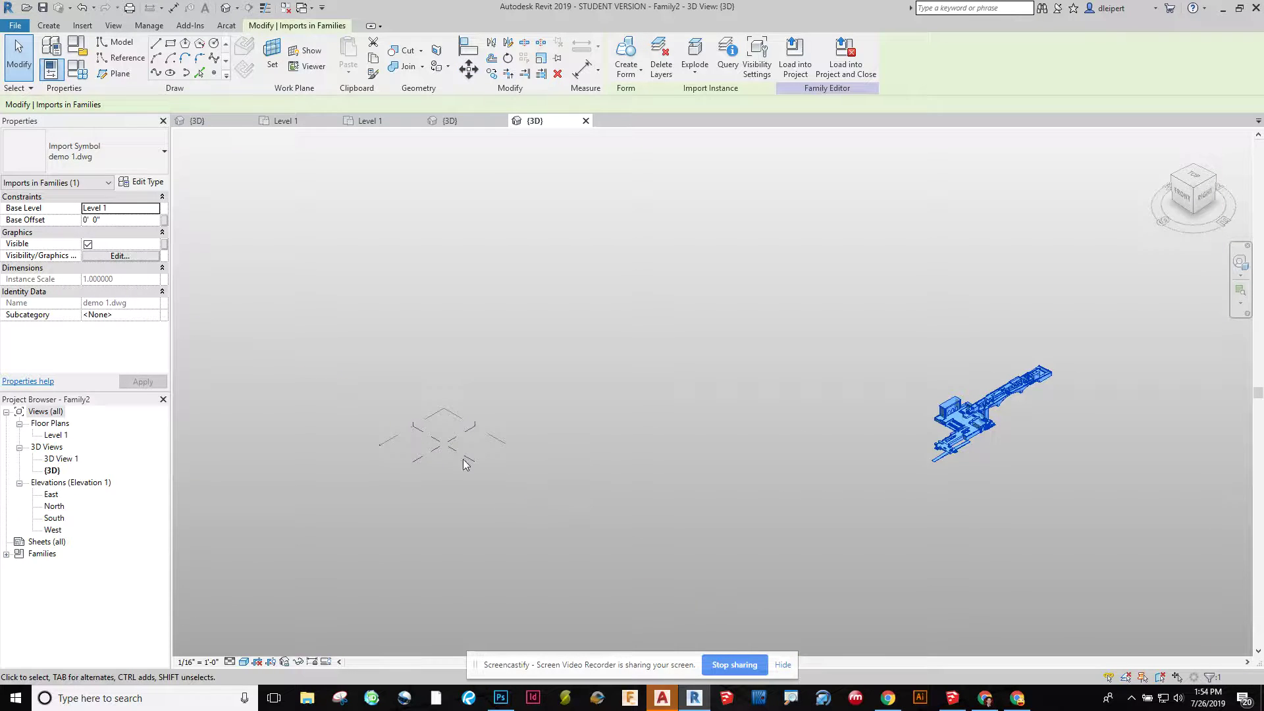
{"action": "double_click", "coordinate": [56, 435]}
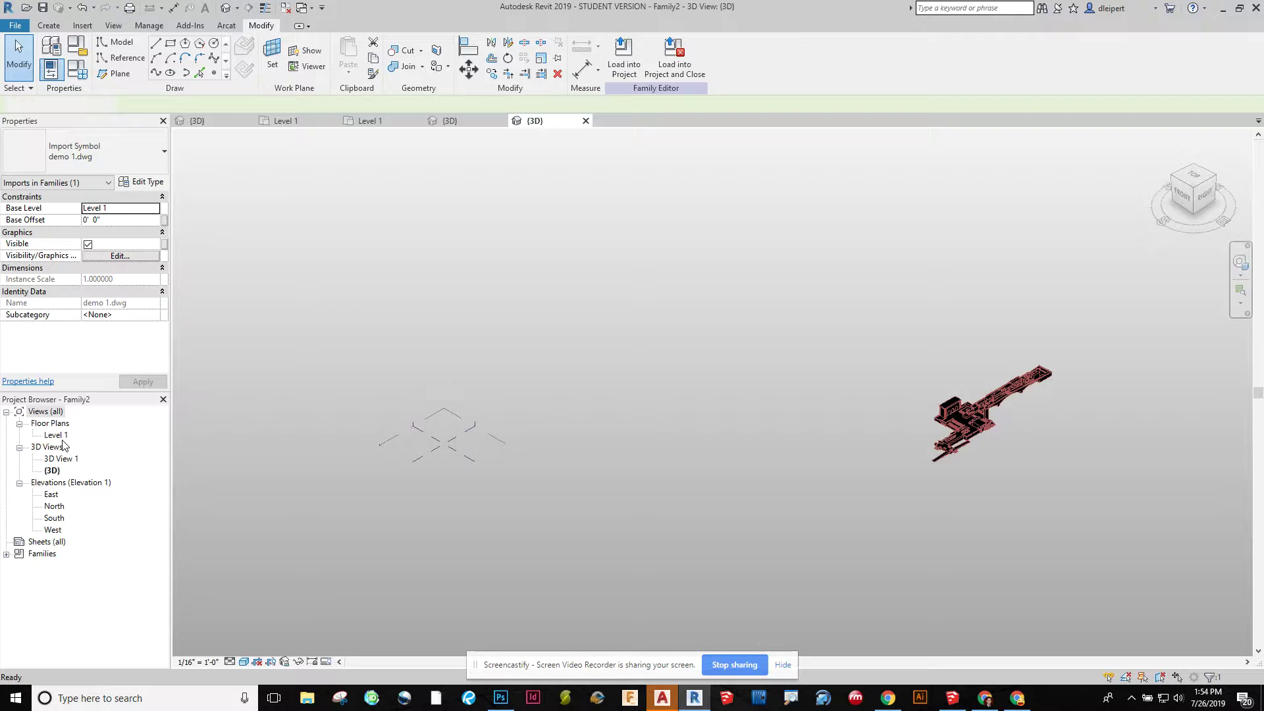
{"action": "scroll", "coordinate": [634, 523], "scroll_direction": "up", "scroll_amount": 8}
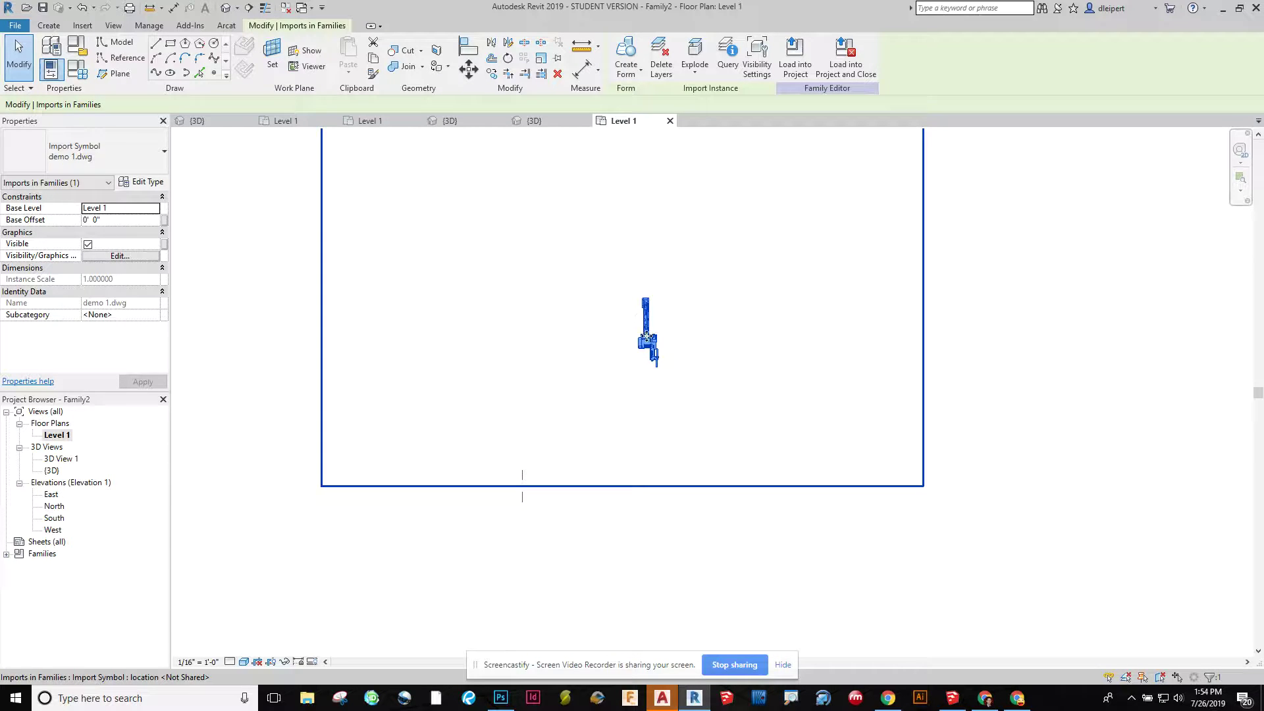
Move the imported drawing from its corner to the reference-plane intersection.
{"action": "scroll", "coordinate": [648, 342], "scroll_direction": "up", "scroll_amount": 6}
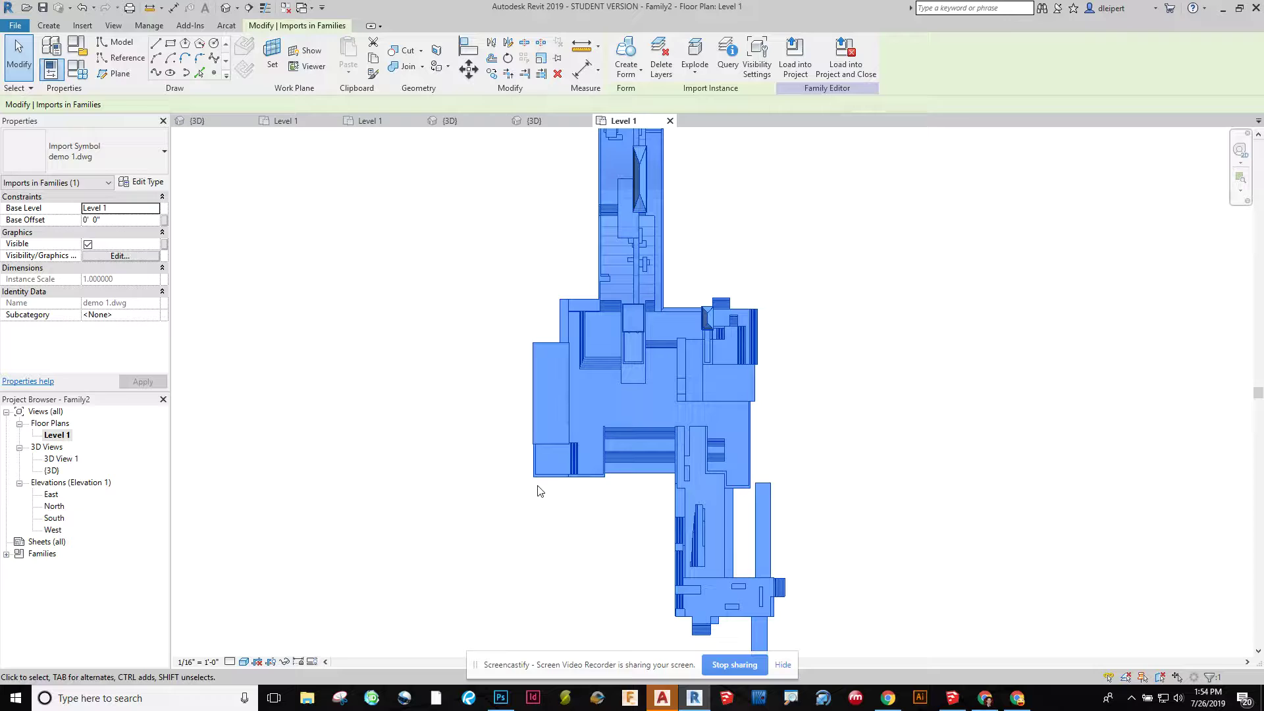
{"action": "left_click", "coordinate": [469, 68]}
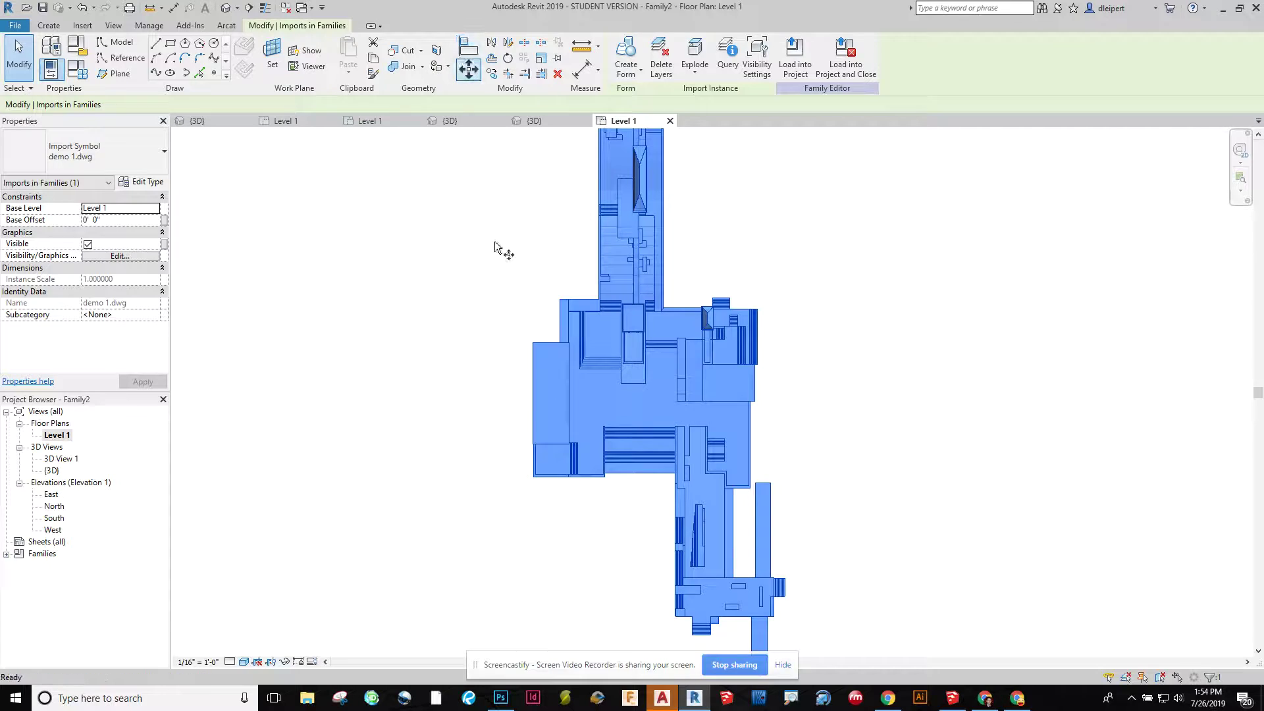
{"action": "left_click", "coordinate": [533, 477]}
{"action": "scroll", "coordinate": [535, 481], "scroll_direction": "down", "scroll_amount": 7}
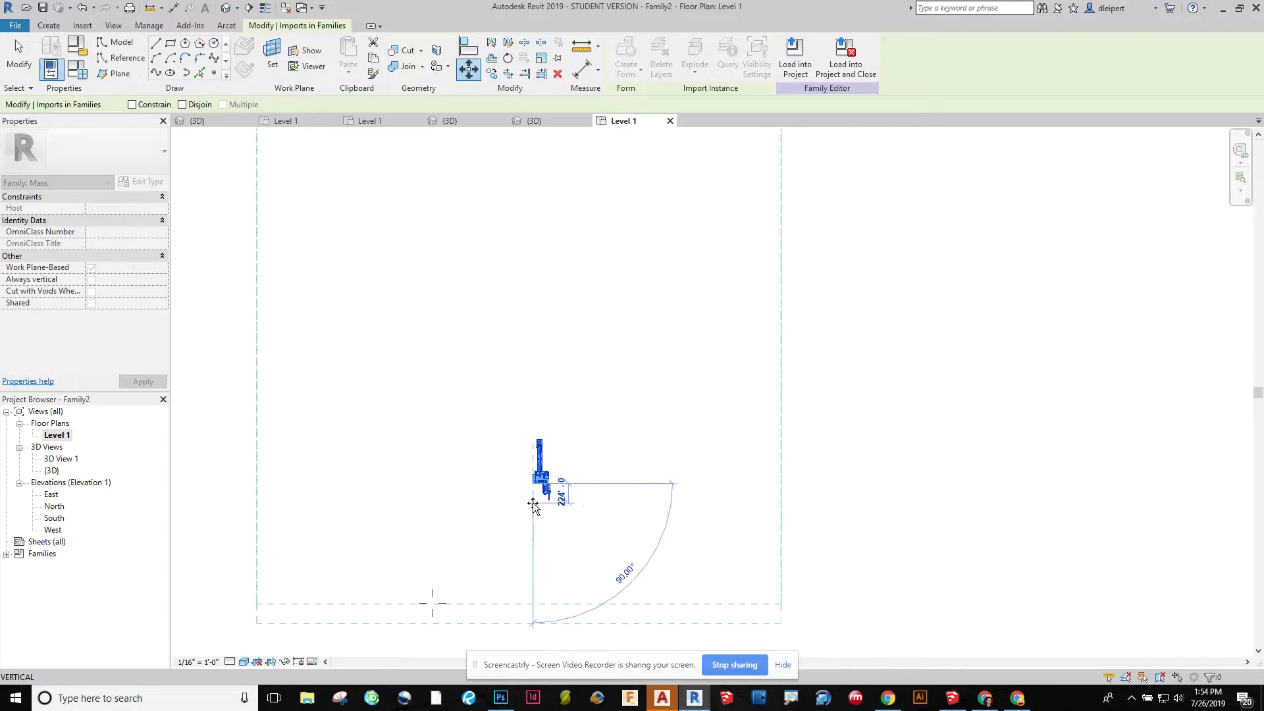
{"action": "scroll", "coordinate": [520, 491], "scroll_direction": "up", "scroll_amount": 5}
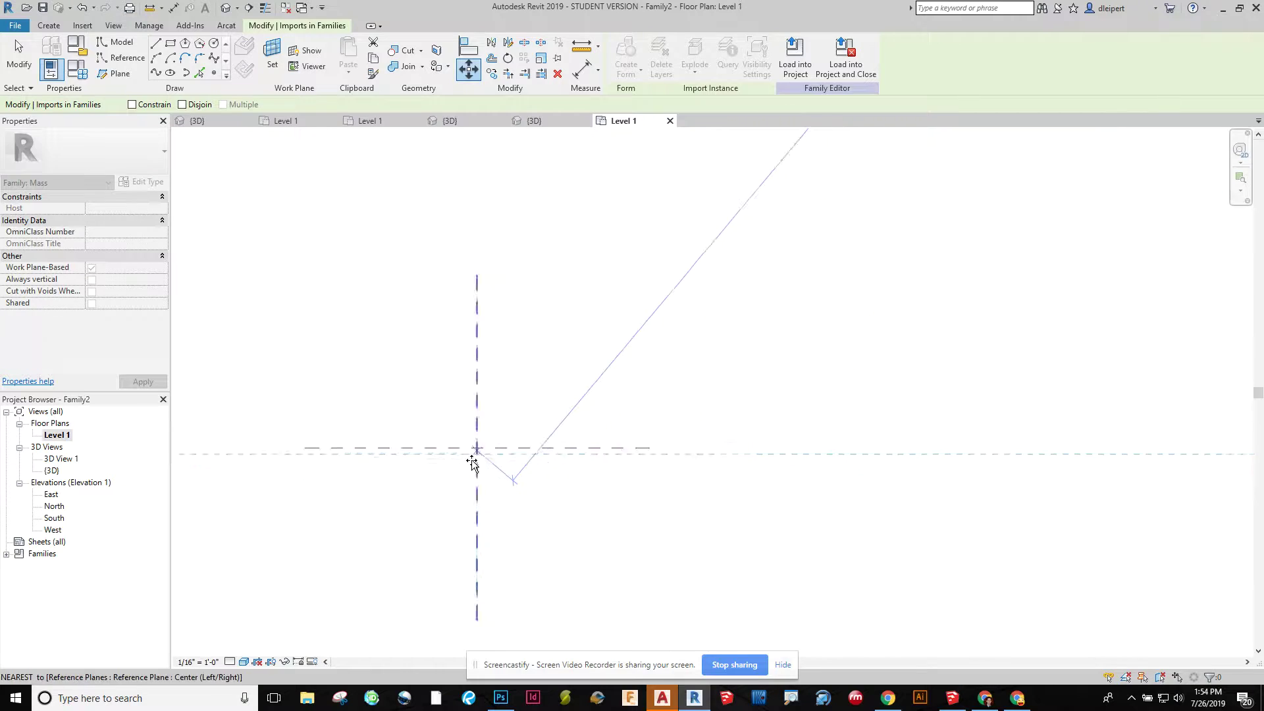
{"action": "left_click", "coordinate": [486, 431]}
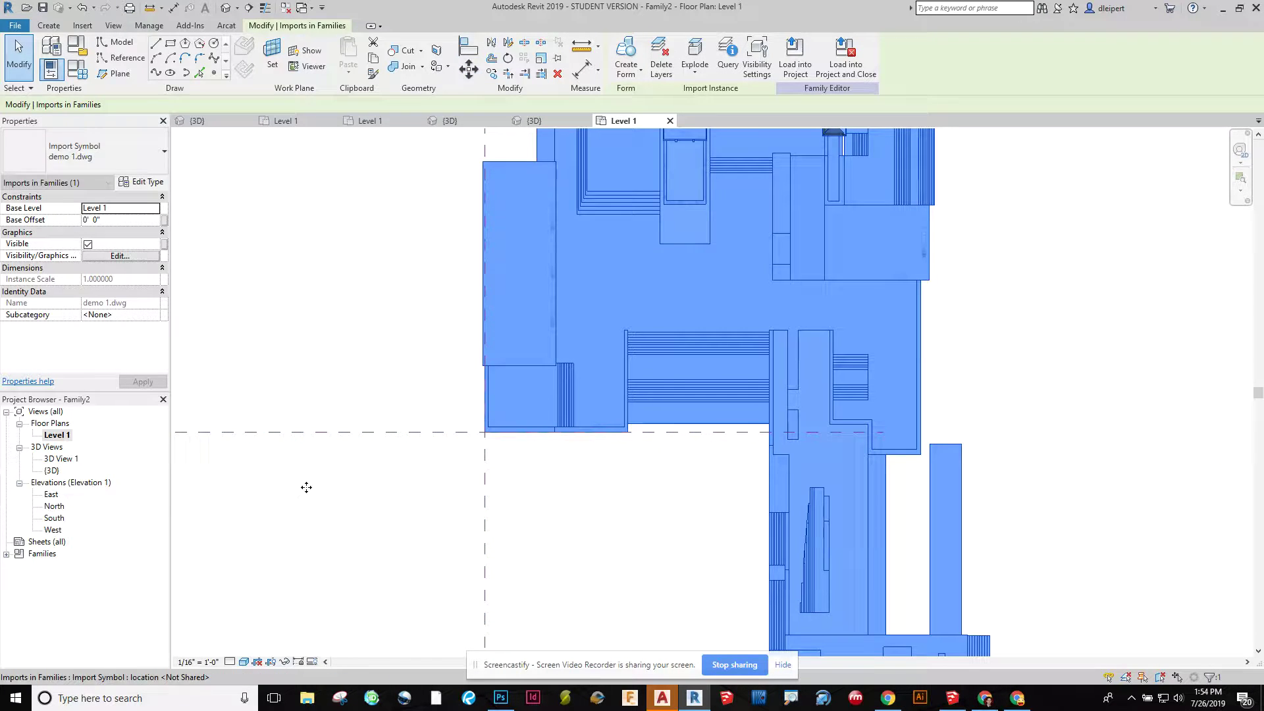
{"action": "key", "text": "Escape"}
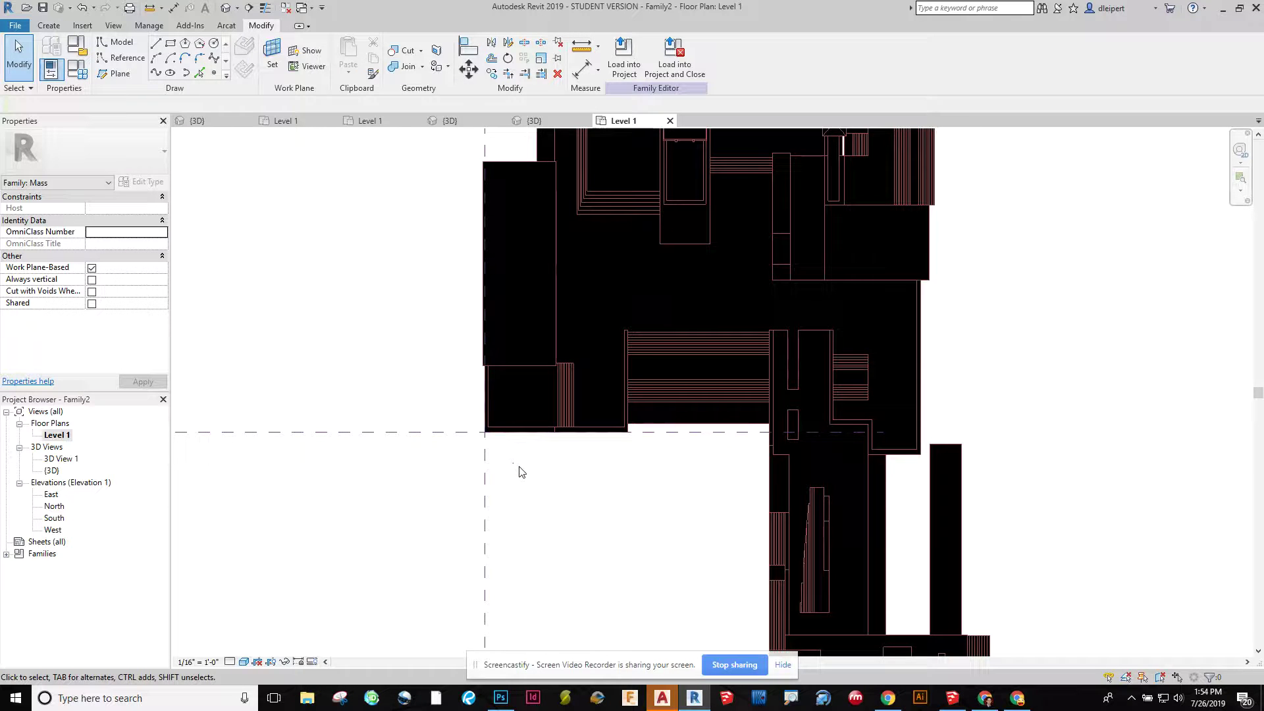
Switch to the 3D view and zoom and pan to frame the whole bridge model.
{"action": "left_click", "coordinate": [534, 120]}
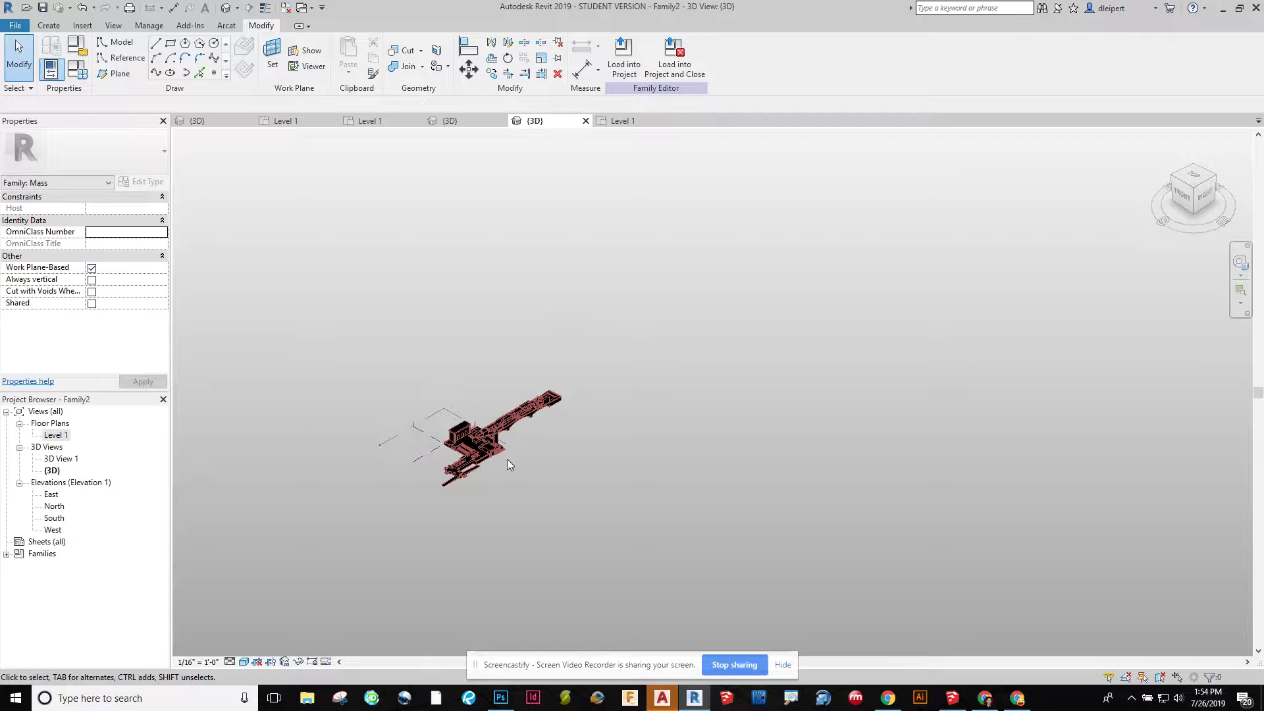
{"action": "scroll", "coordinate": [445, 447], "scroll_direction": "up", "scroll_amount": 10}
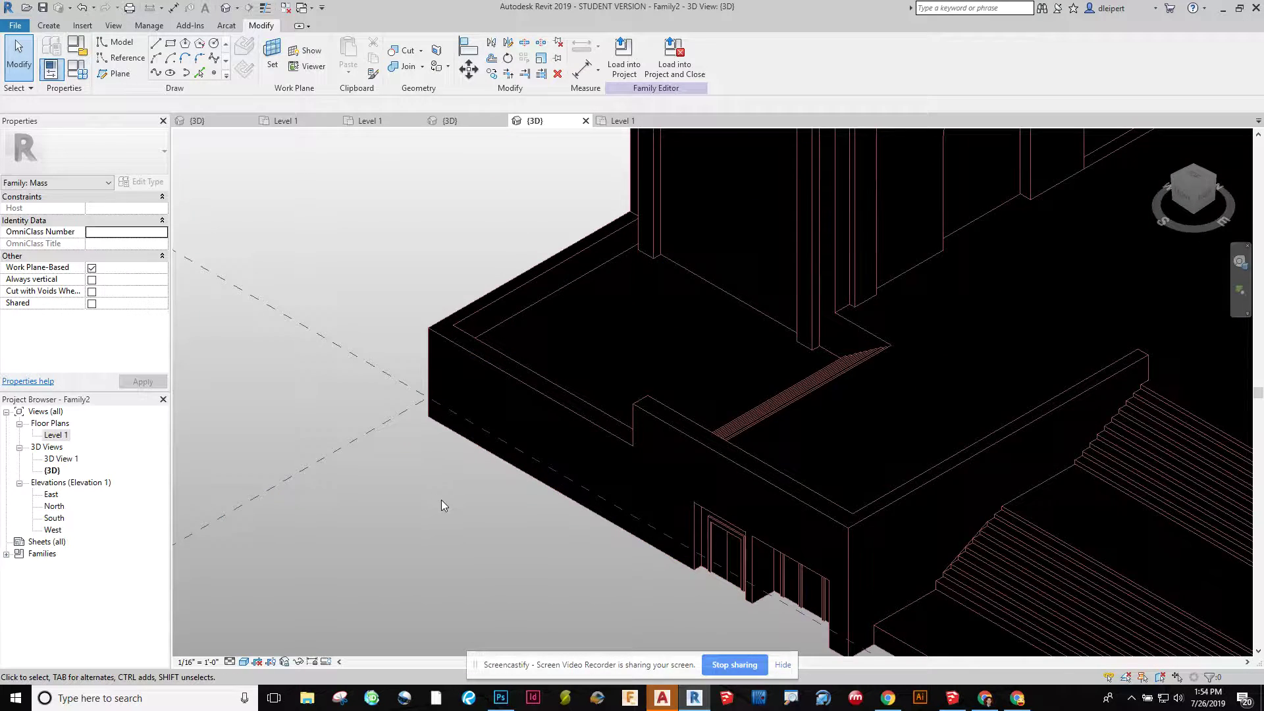
{"action": "scroll", "coordinate": [441, 500], "scroll_direction": "down", "scroll_amount": 3}
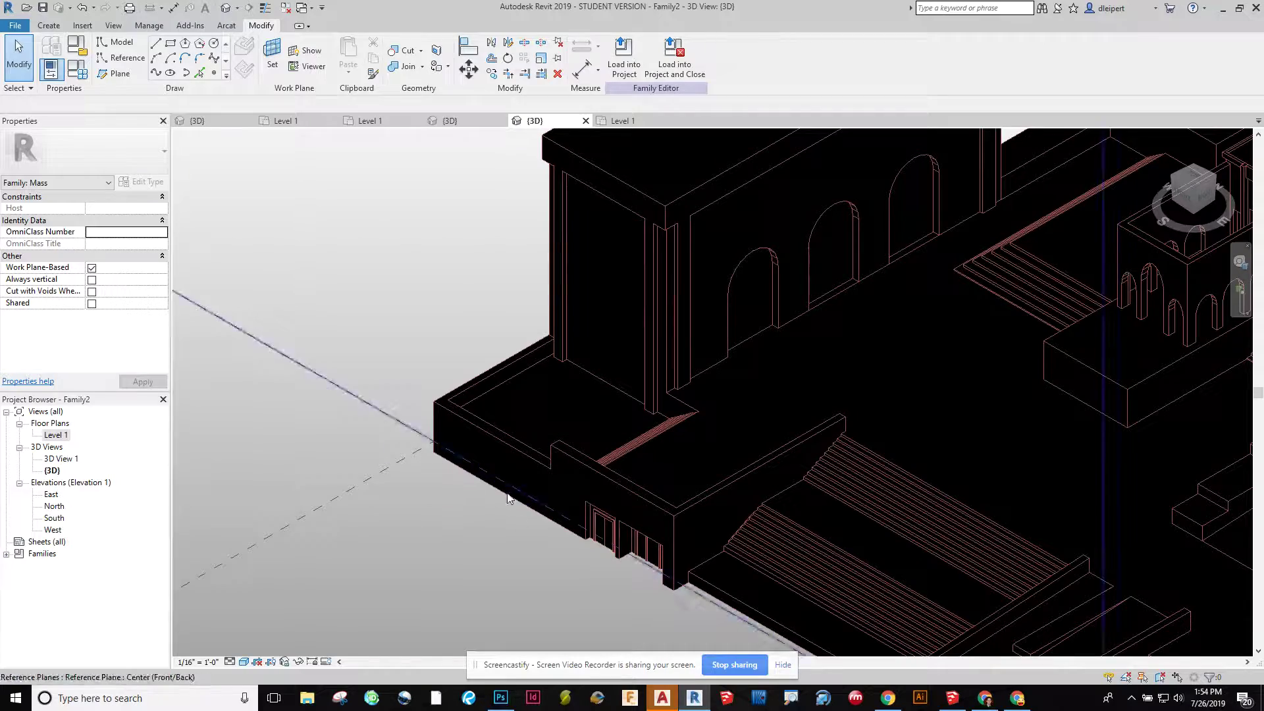
{"action": "scroll", "coordinate": [421, 478], "scroll_direction": "up", "scroll_amount": 4}
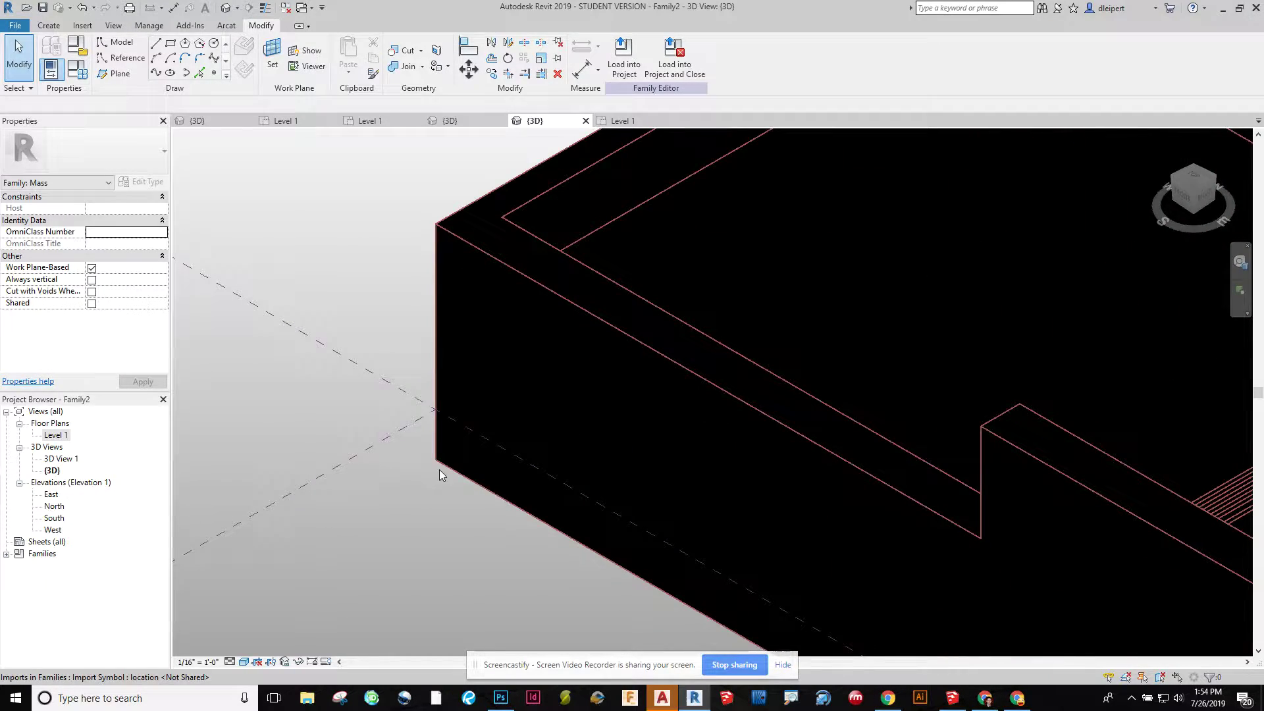
{"action": "scroll", "coordinate": [455, 451], "scroll_direction": "down", "scroll_amount": 2}
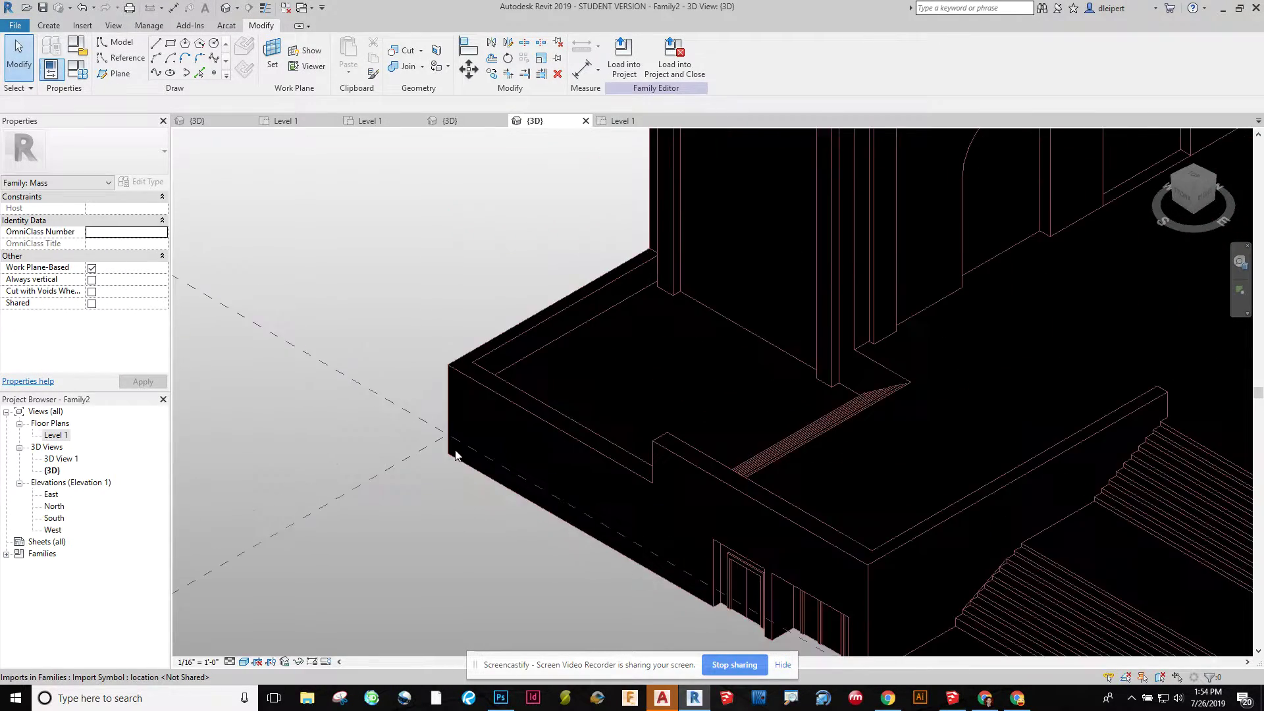
{"action": "scroll", "coordinate": [456, 449], "scroll_direction": "down", "scroll_amount": 6}
{"action": "middle_click_drag", "start_coordinate": [789, 565], "coordinate": [771, 535]}
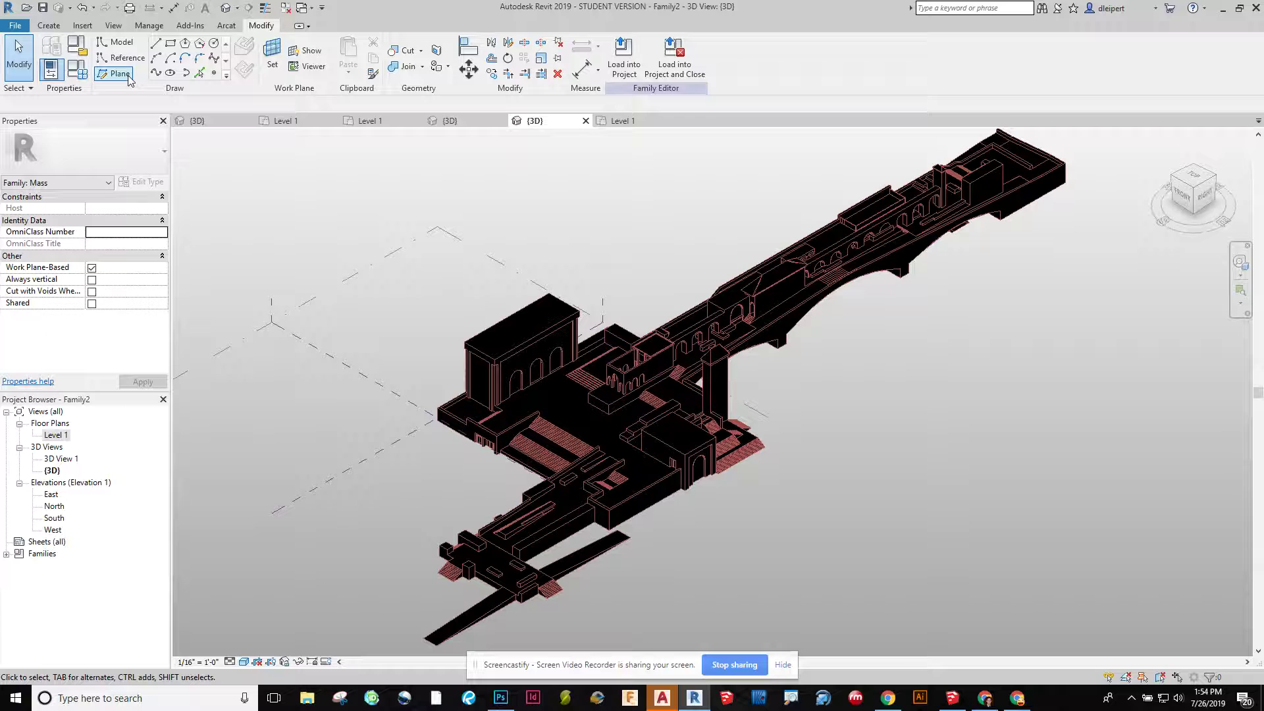
Save the family to the Desktop as Bridge Demo2.rfa with default save options.
{"action": "left_click", "coordinate": [15, 25]}
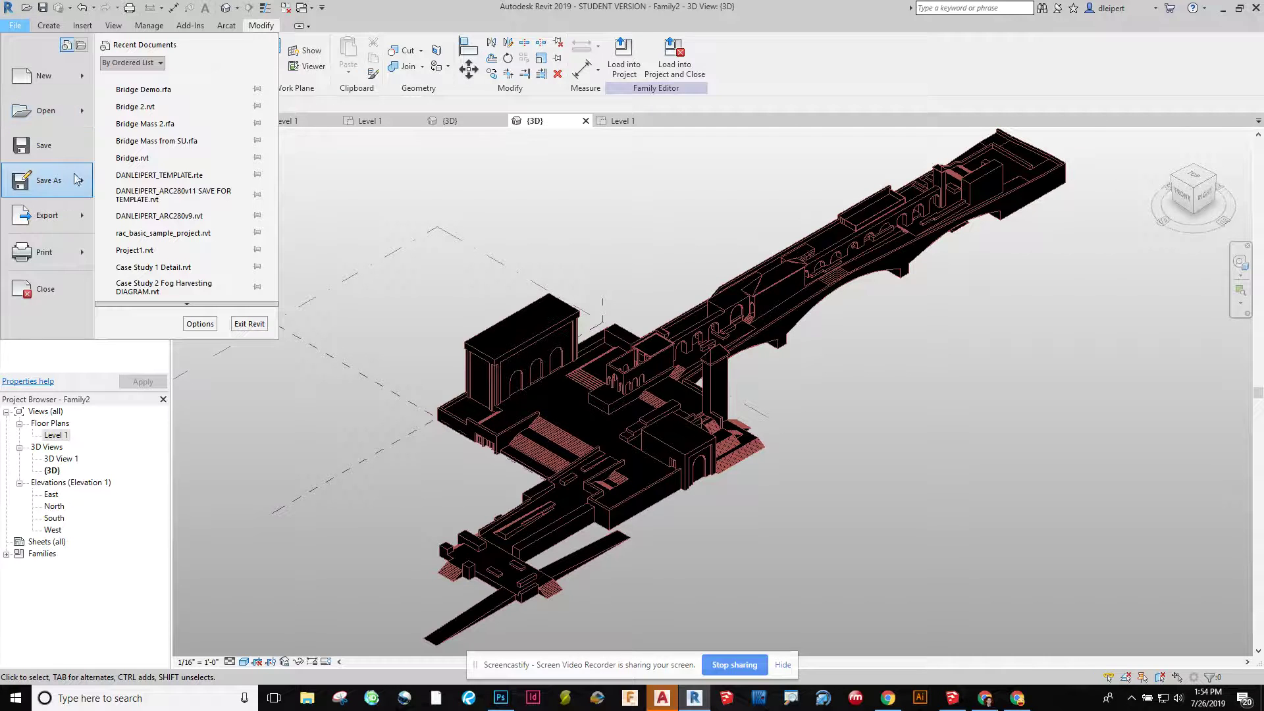
{"action": "left_click", "coordinate": [63, 156]}
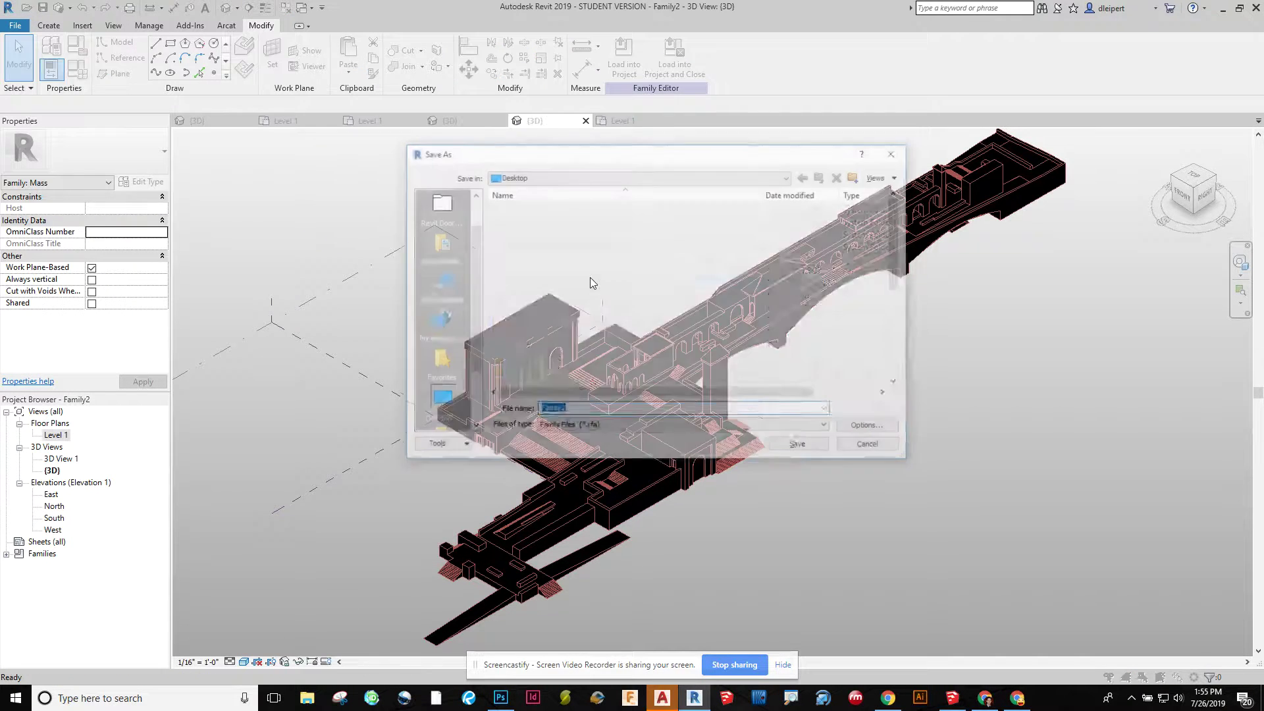
{"action": "scroll", "coordinate": [573, 296], "scroll_direction": "down", "scroll_amount": 2}
{"action": "scroll", "coordinate": [568, 376], "scroll_direction": "down", "scroll_amount": 3}
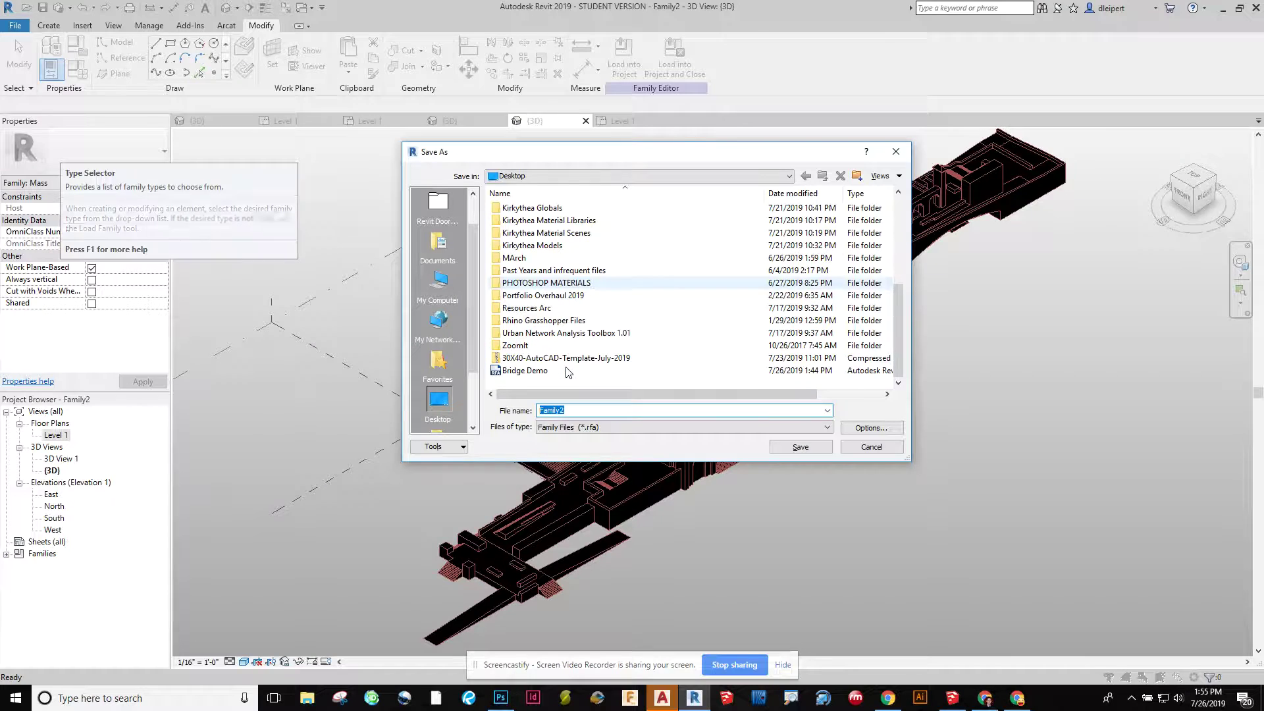
{"action": "left_click", "coordinate": [525, 371]}
{"action": "left_click", "coordinate": [612, 410]}
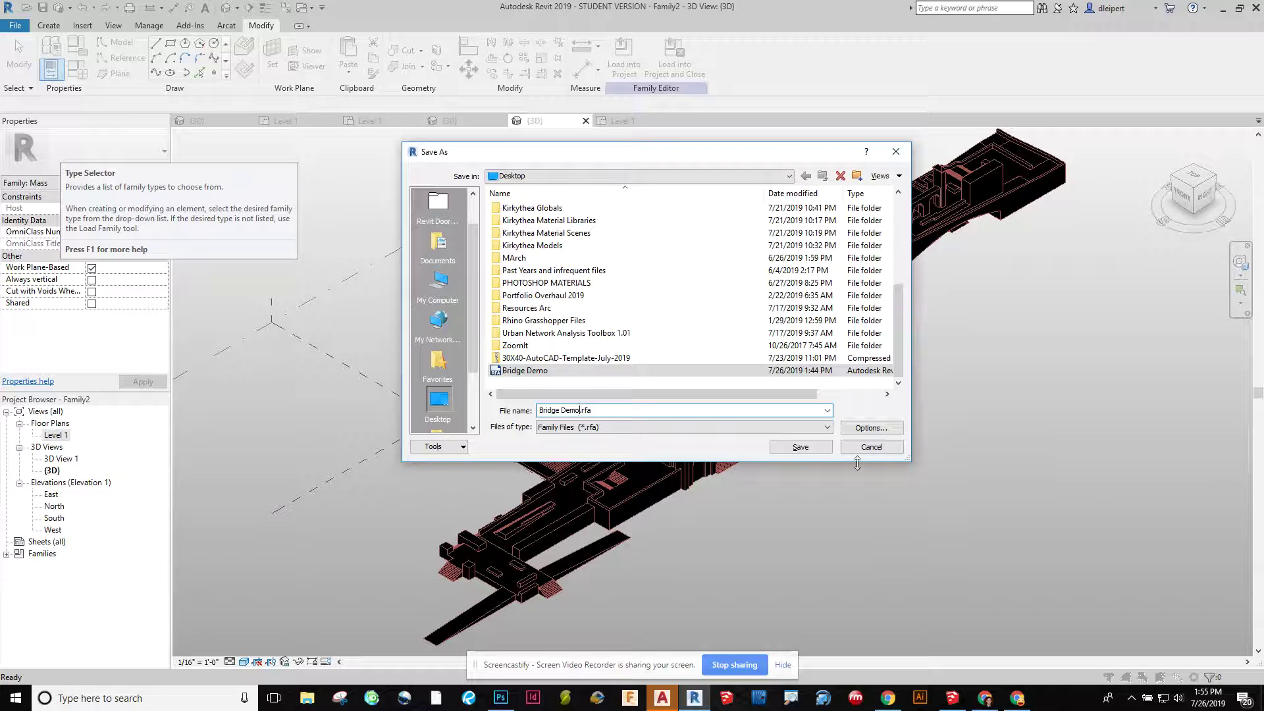
{"action": "type", "text": "2"}
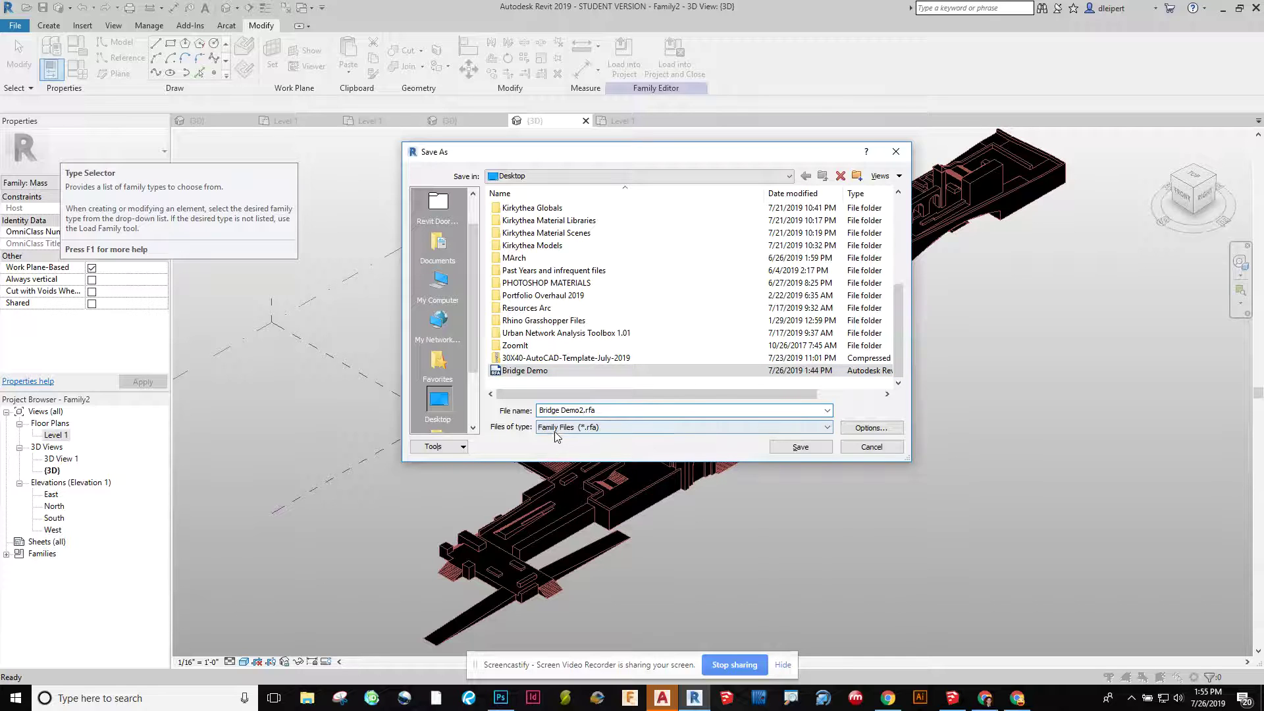
{"action": "left_click", "coordinate": [870, 428]}
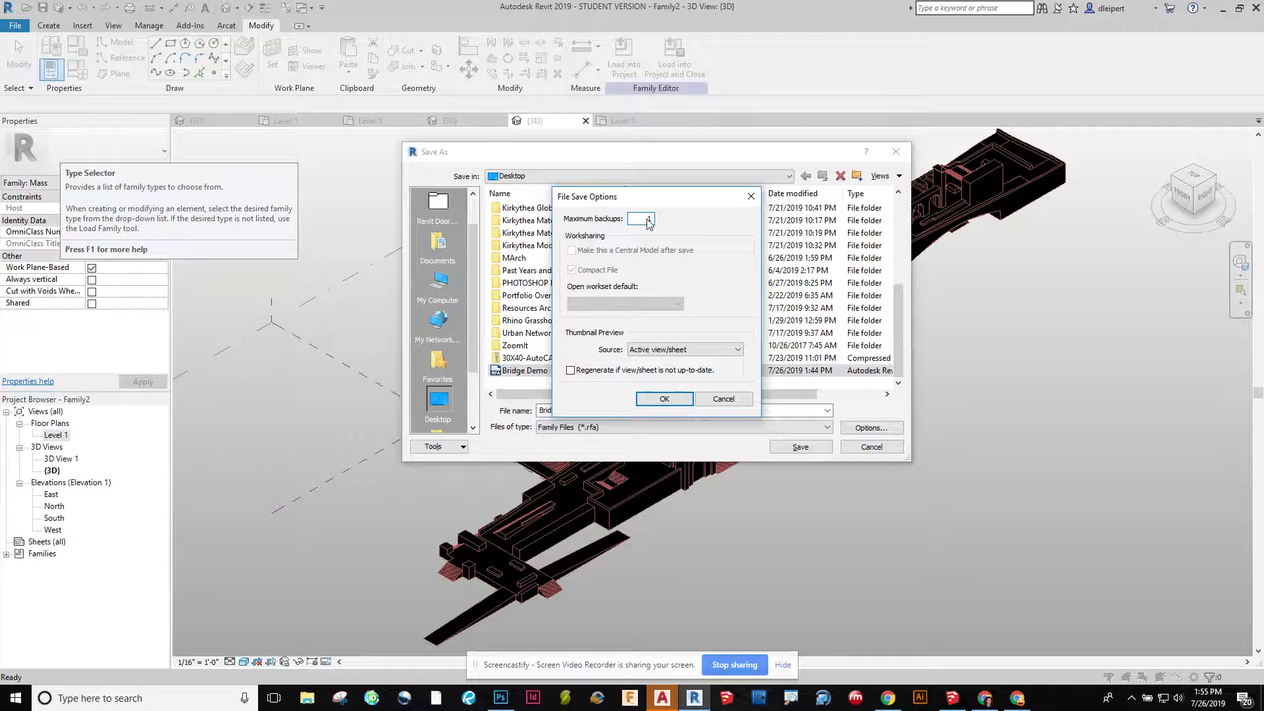
{"action": "left_click", "coordinate": [664, 399]}
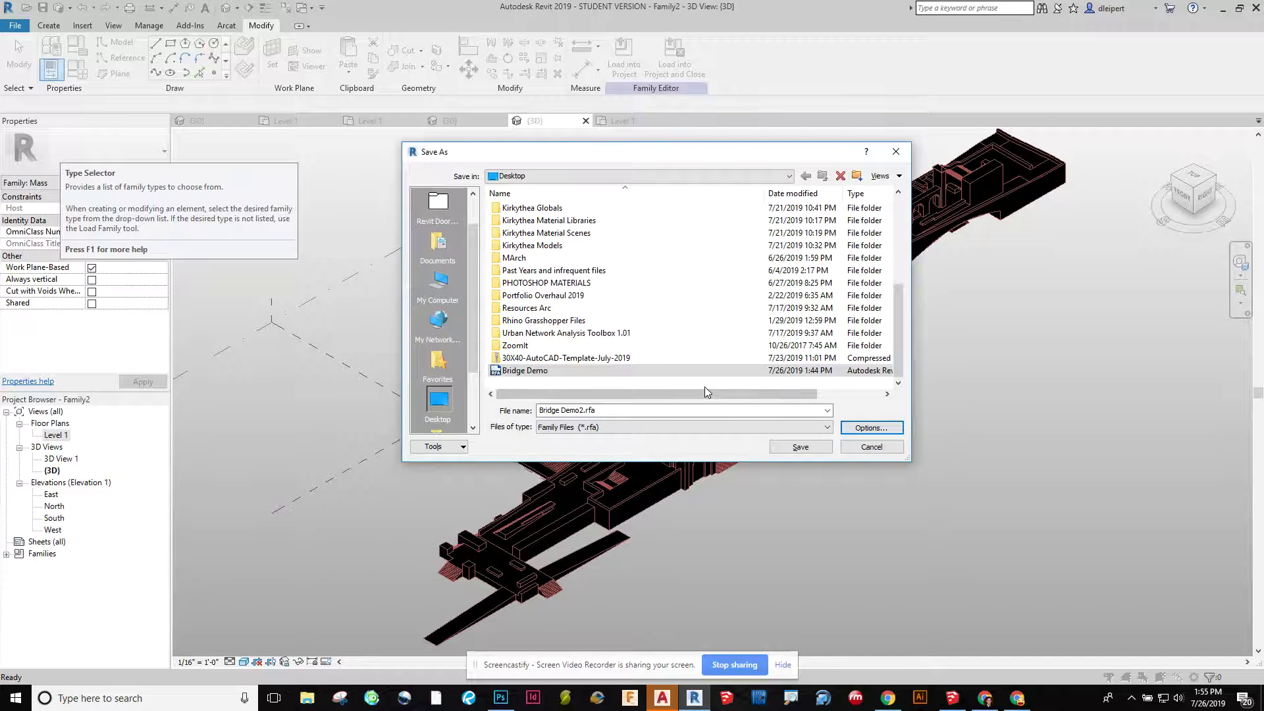
{"action": "left_click", "coordinate": [810, 448]}
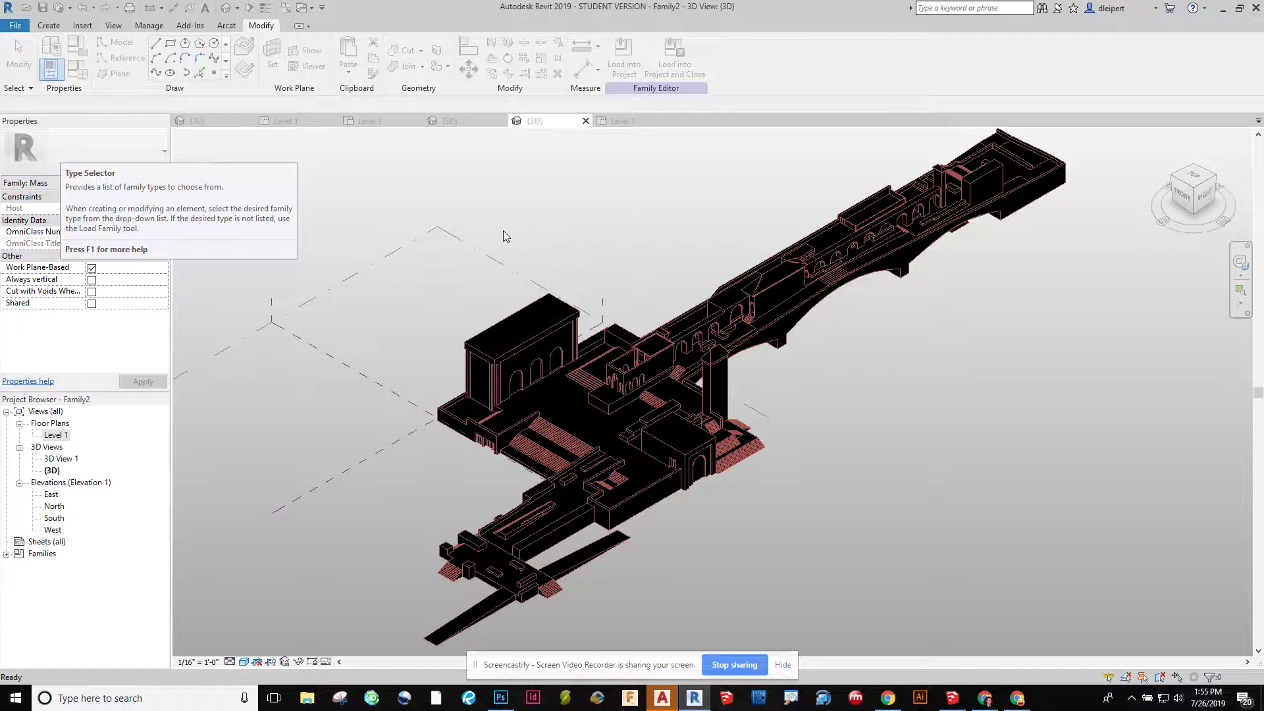
Create a new project using the Architectural Template.
{"action": "left_click", "coordinate": [29, 22]}
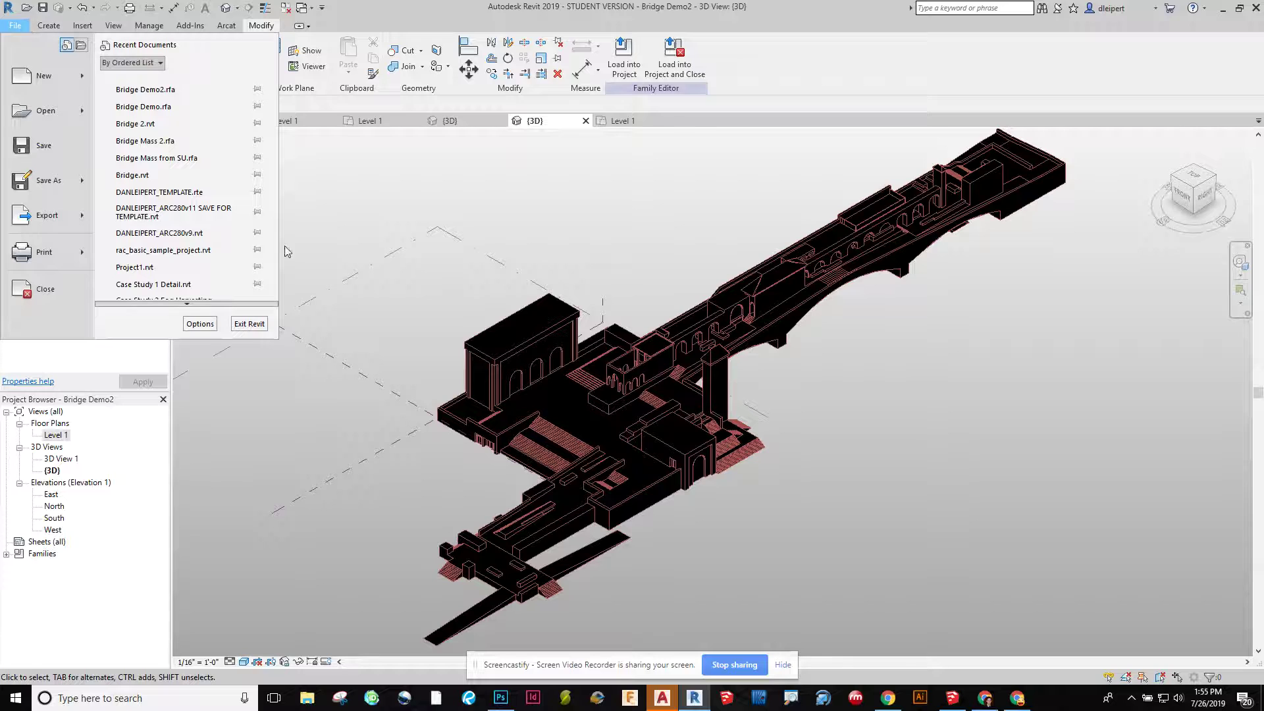
{"action": "mouse_move", "coordinate": [54, 77]}
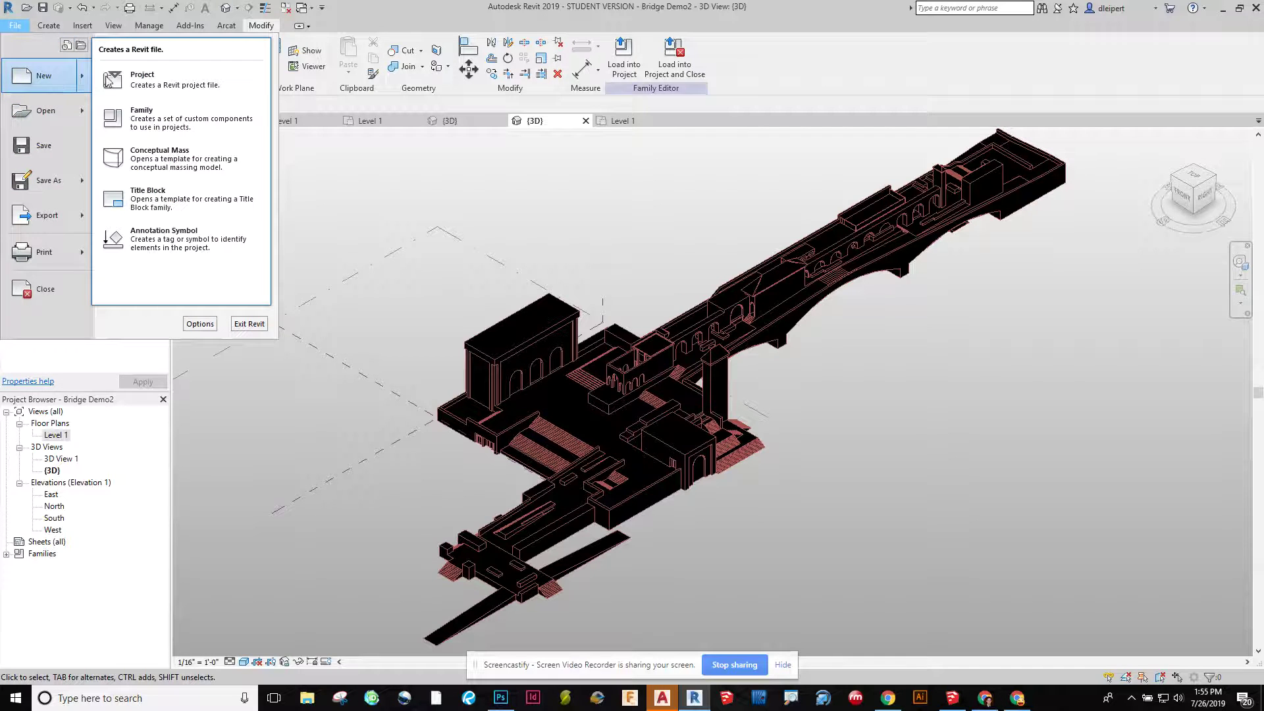
{"action": "left_click", "coordinate": [167, 82]}
{"action": "left_click", "coordinate": [629, 321]}
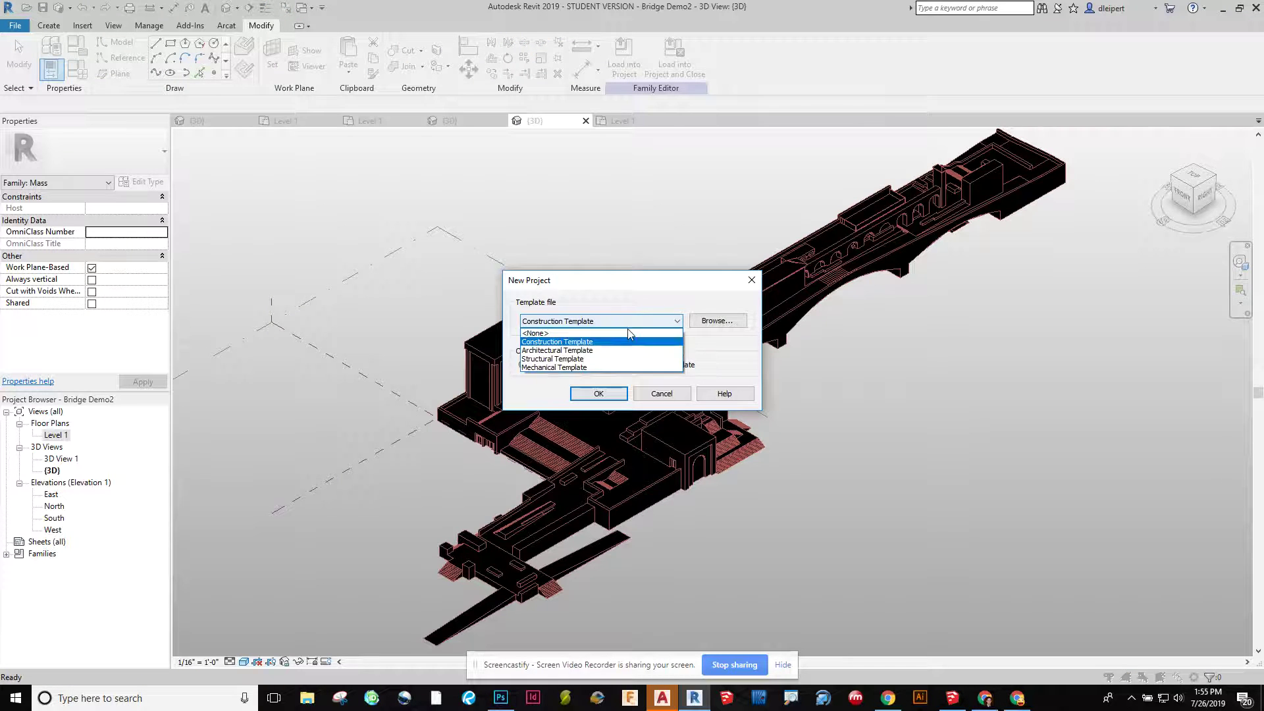
{"action": "left_click", "coordinate": [601, 351]}
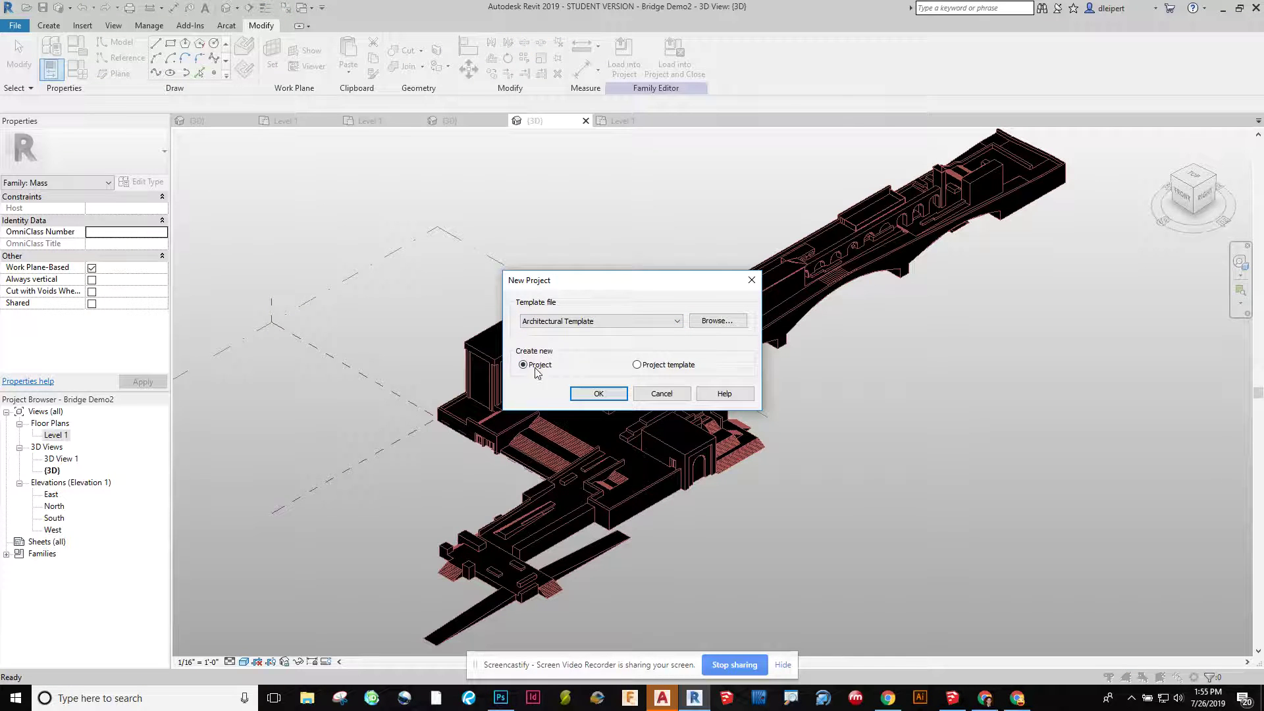
{"action": "left_click", "coordinate": [596, 395]}
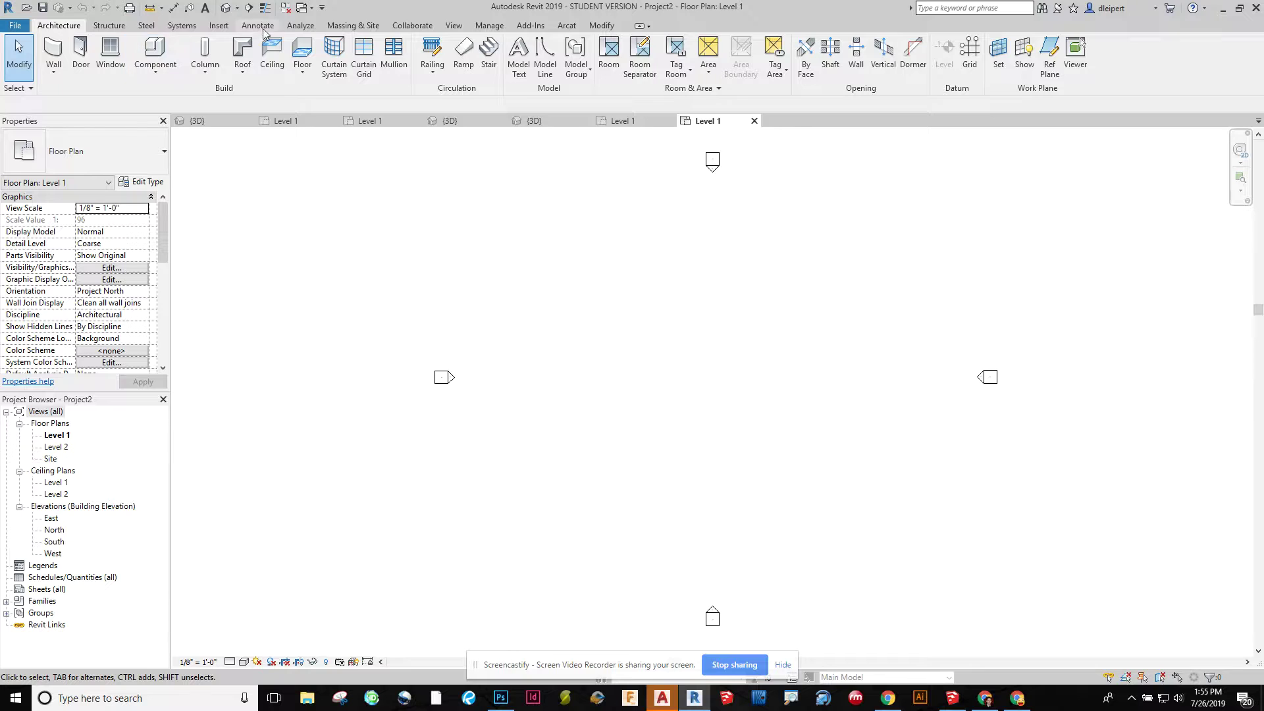
Use Place Mass to load the Bridge Demo2.rfa mass family into the project.
{"action": "left_click", "coordinate": [349, 28]}
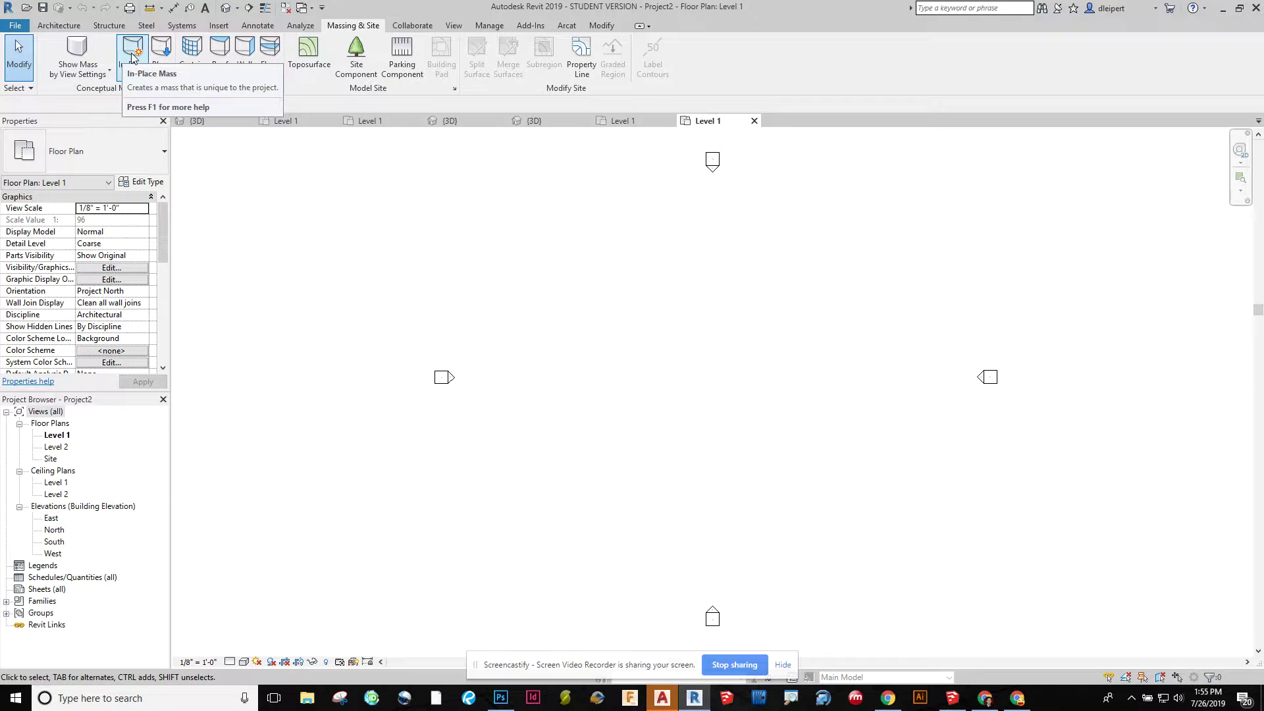
{"action": "left_click", "coordinate": [161, 56]}
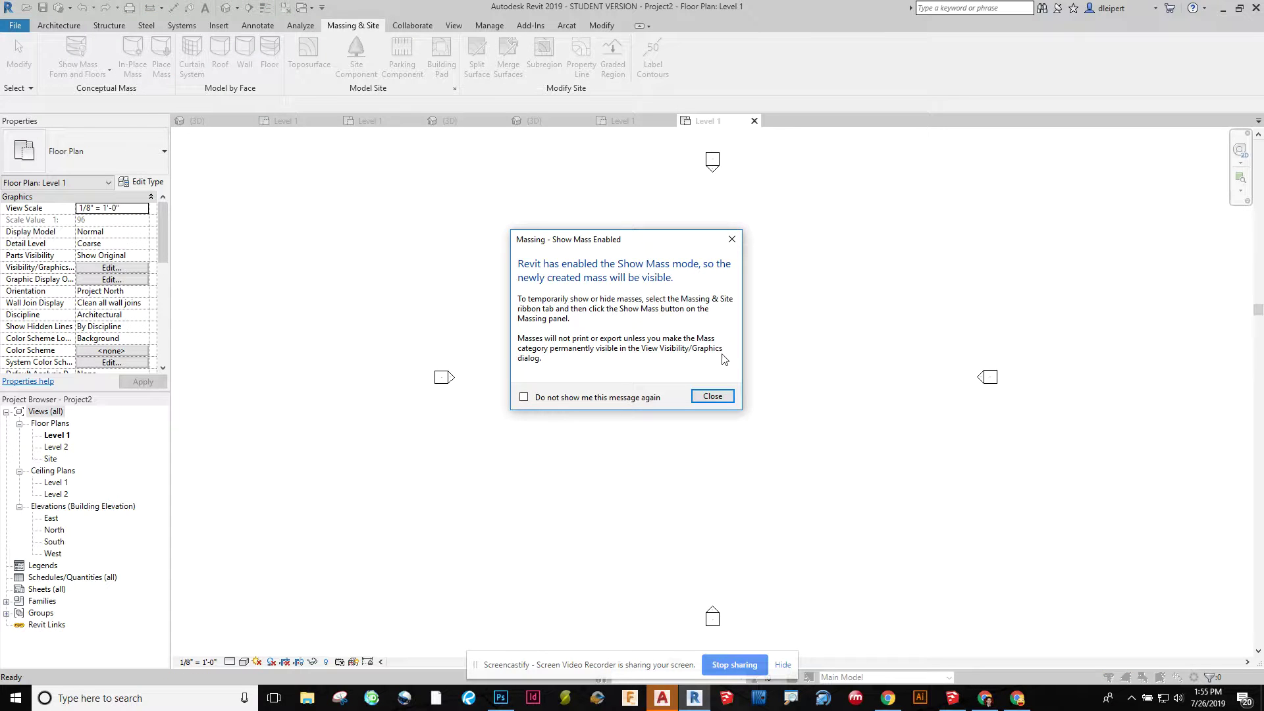
{"action": "left_click", "coordinate": [712, 396]}
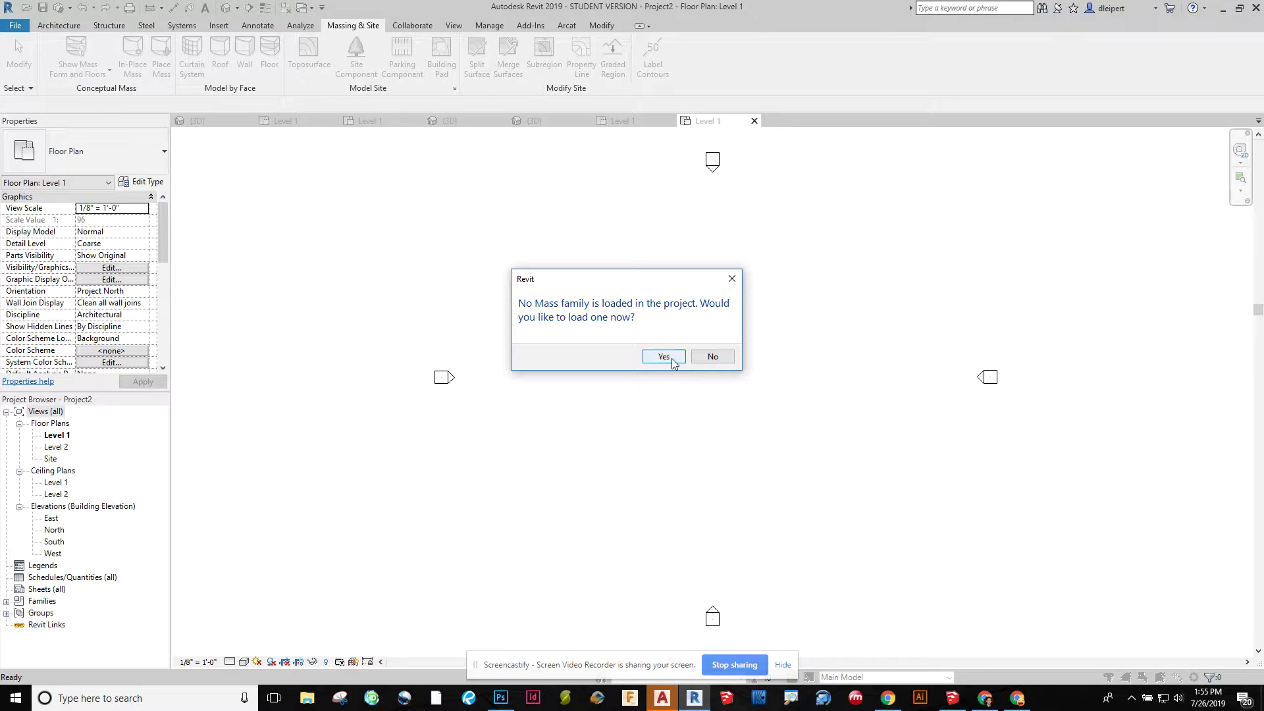
{"action": "left_click", "coordinate": [664, 356]}
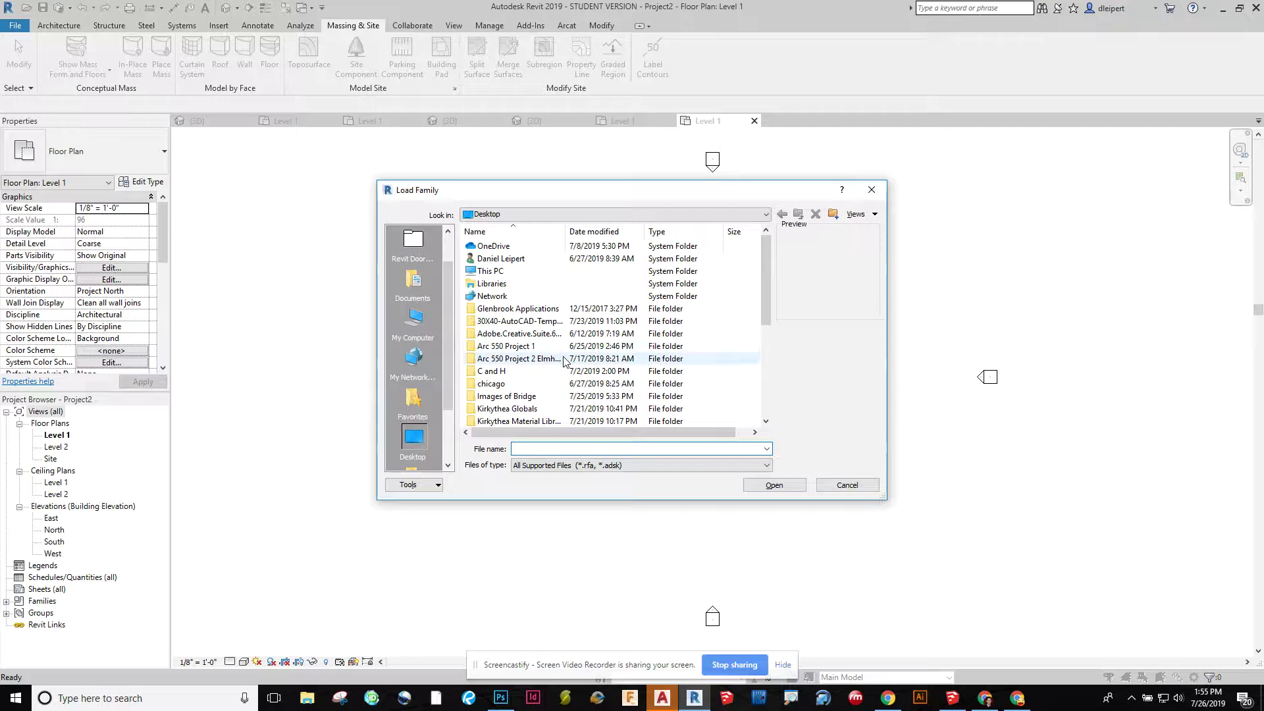
{"action": "scroll", "coordinate": [565, 362], "scroll_direction": "down", "scroll_amount": 2}
{"action": "left_click", "coordinate": [527, 408]}
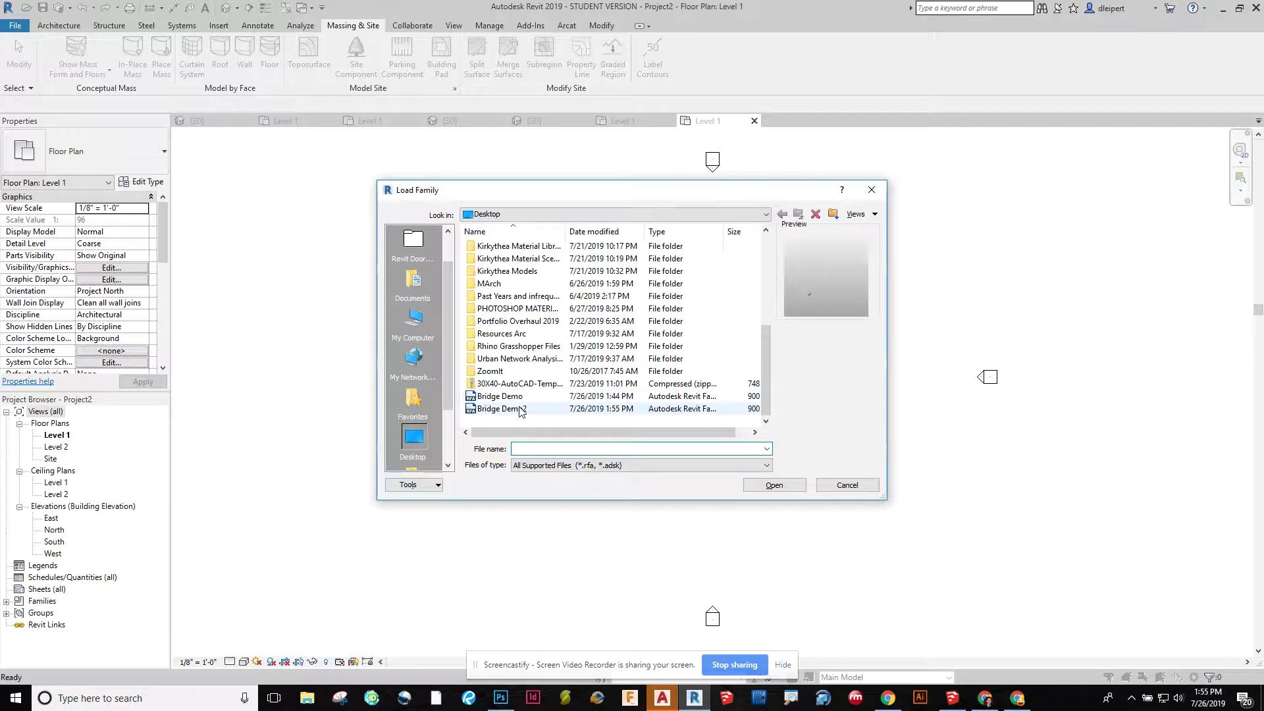
{"action": "left_click", "coordinate": [777, 490]}
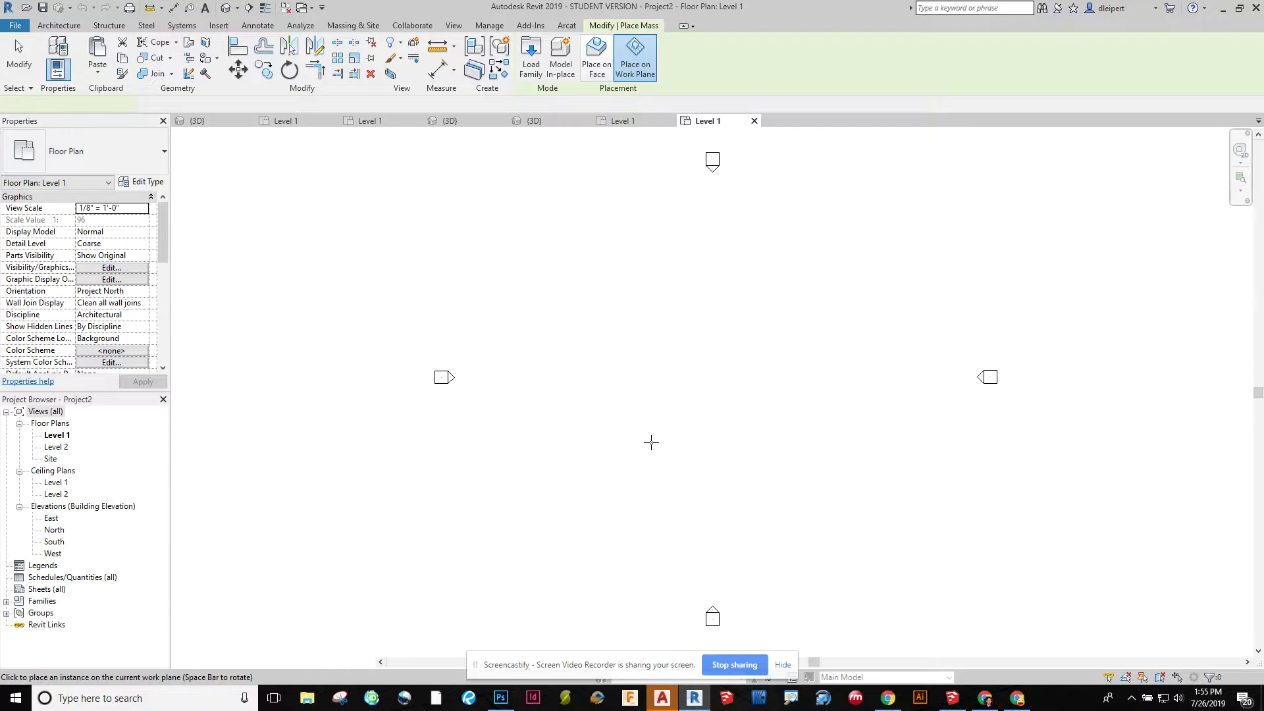
Place the Bridge Demo2 mass on the Level 1 plan.
{"action": "scroll", "coordinate": [651, 443], "scroll_direction": "down", "scroll_amount": 5}
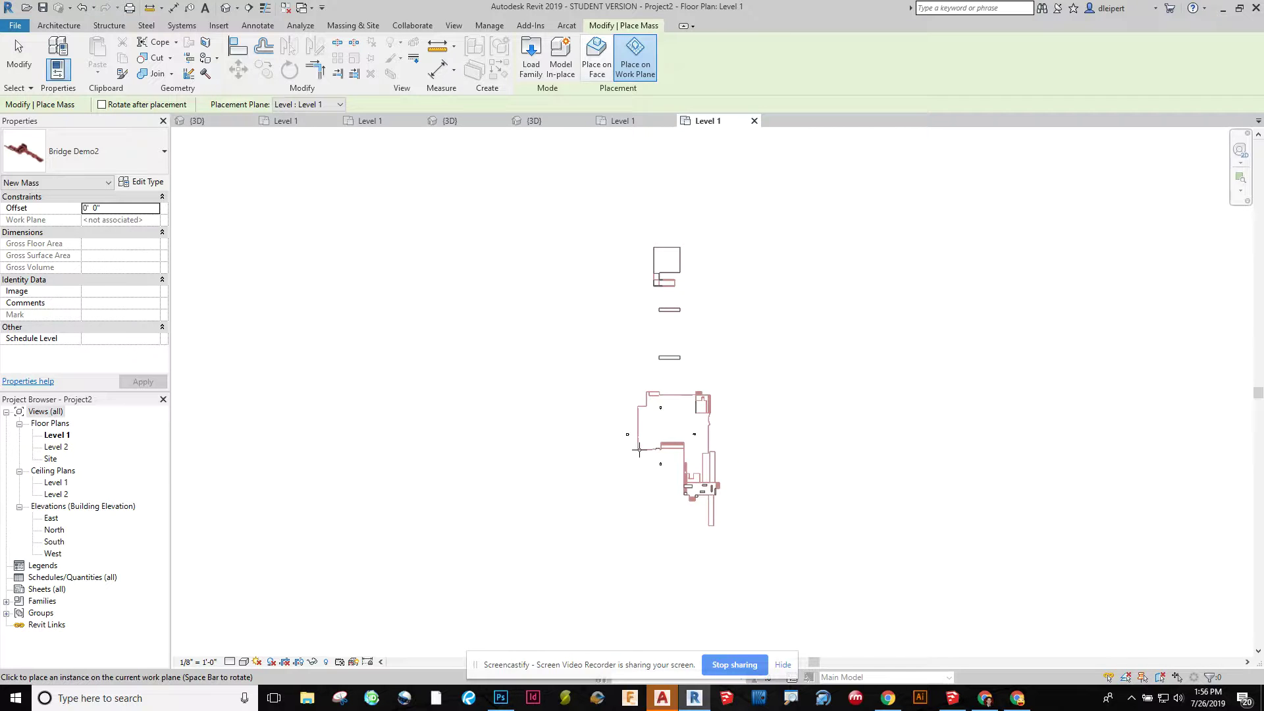
{"action": "left_click", "coordinate": [638, 450]}
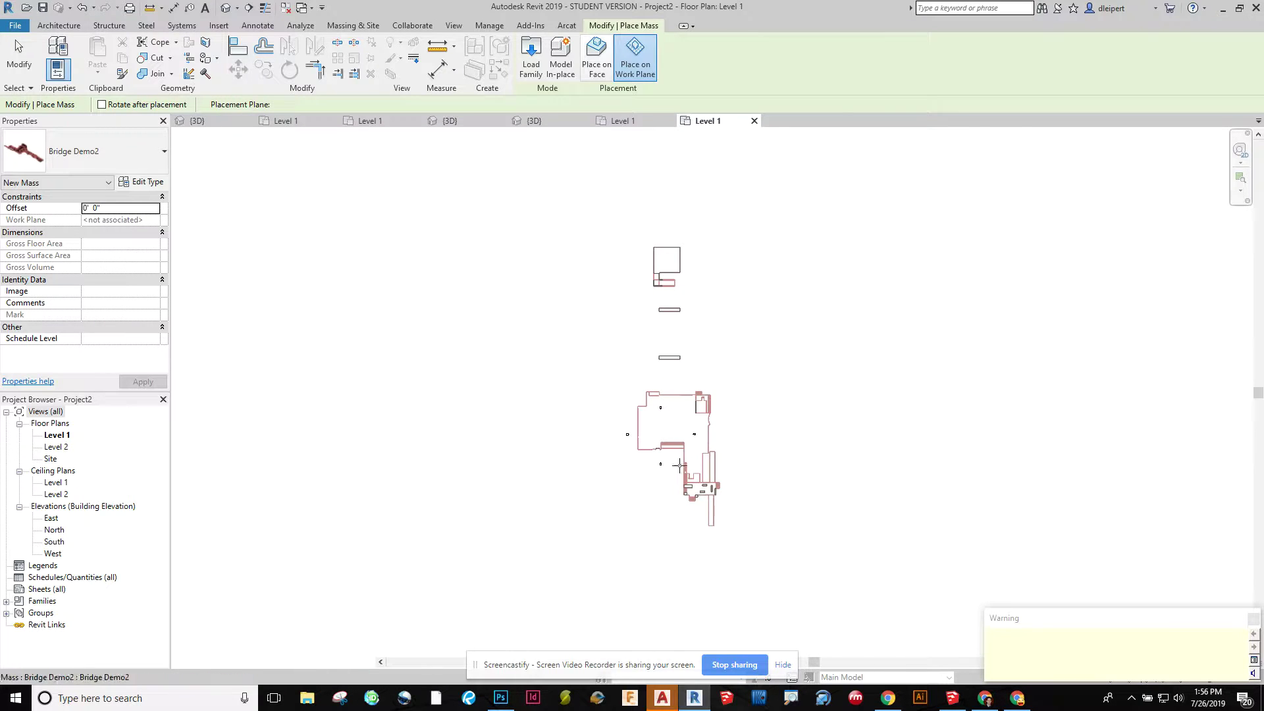
{"action": "scroll", "coordinate": [692, 457], "scroll_direction": "up", "scroll_amount": 3}
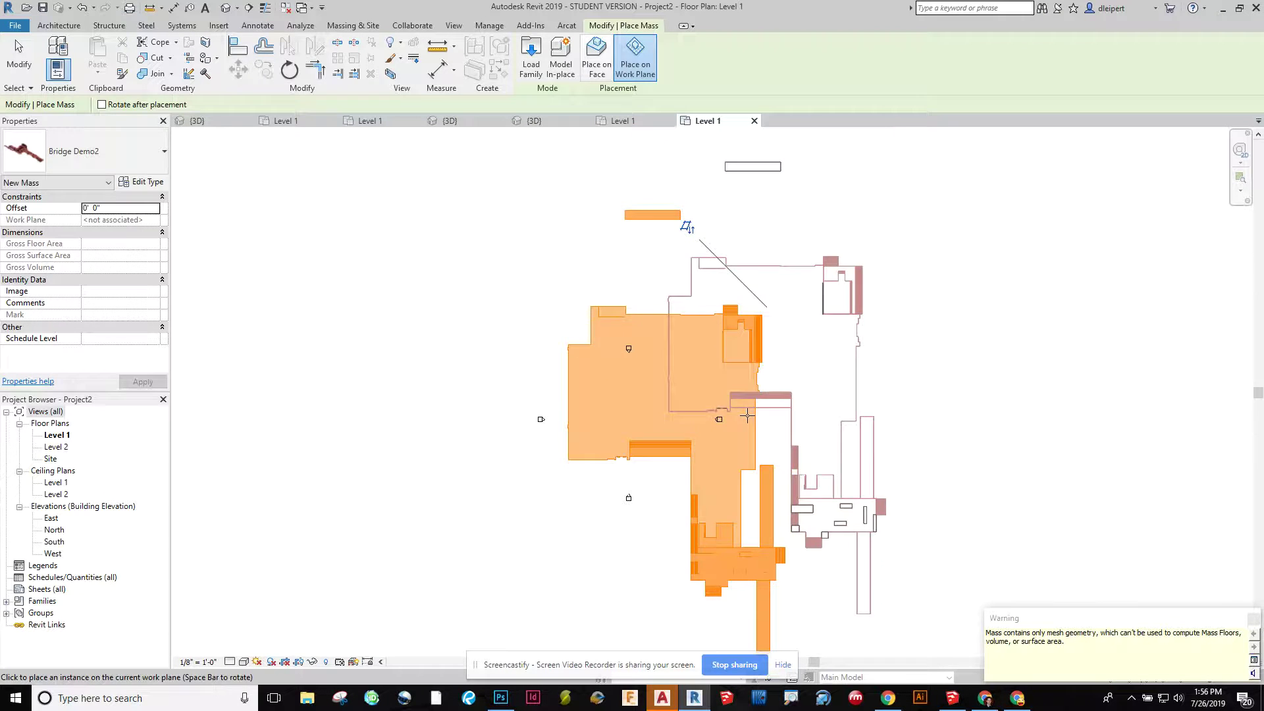
{"action": "key", "text": "Escape"}
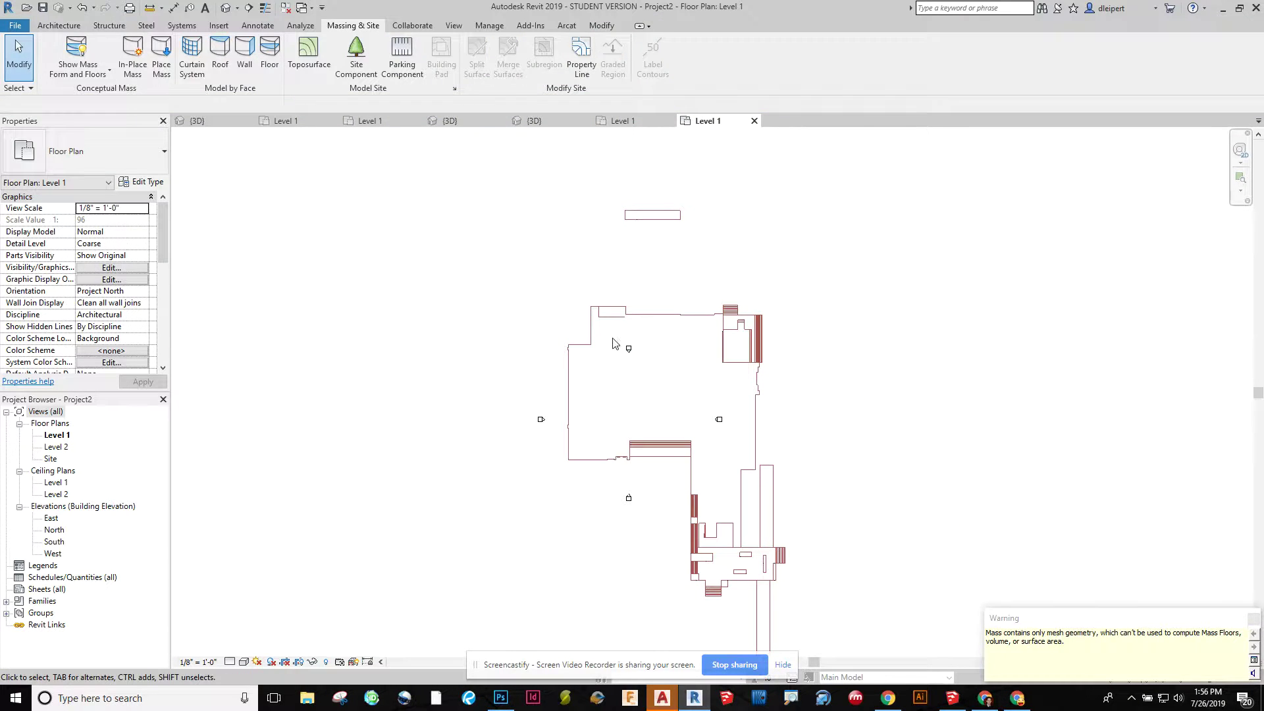
Move the two markers over the mass 480 feet north.
{"action": "left_click_drag", "start_coordinate": [612, 340], "coordinate": [645, 379]}
{"action": "scroll", "coordinate": [644, 364], "scroll_direction": "down", "scroll_amount": 3}
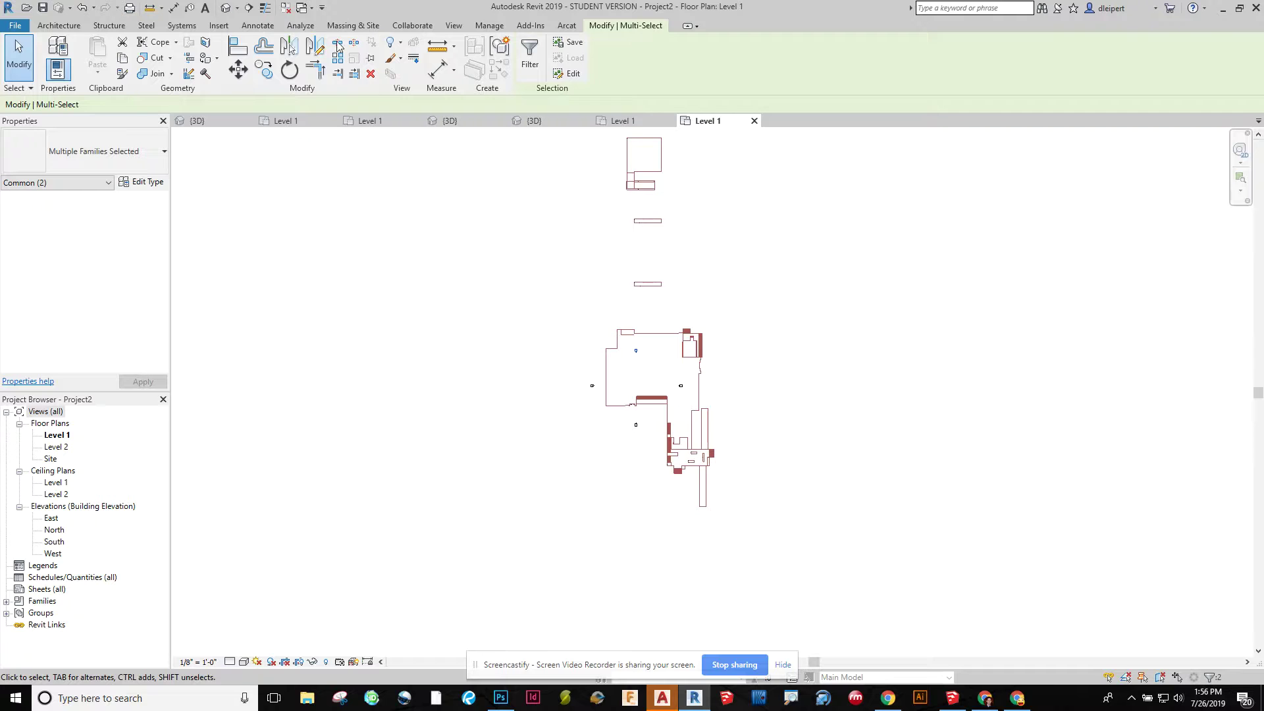
{"action": "left_click", "coordinate": [238, 70]}
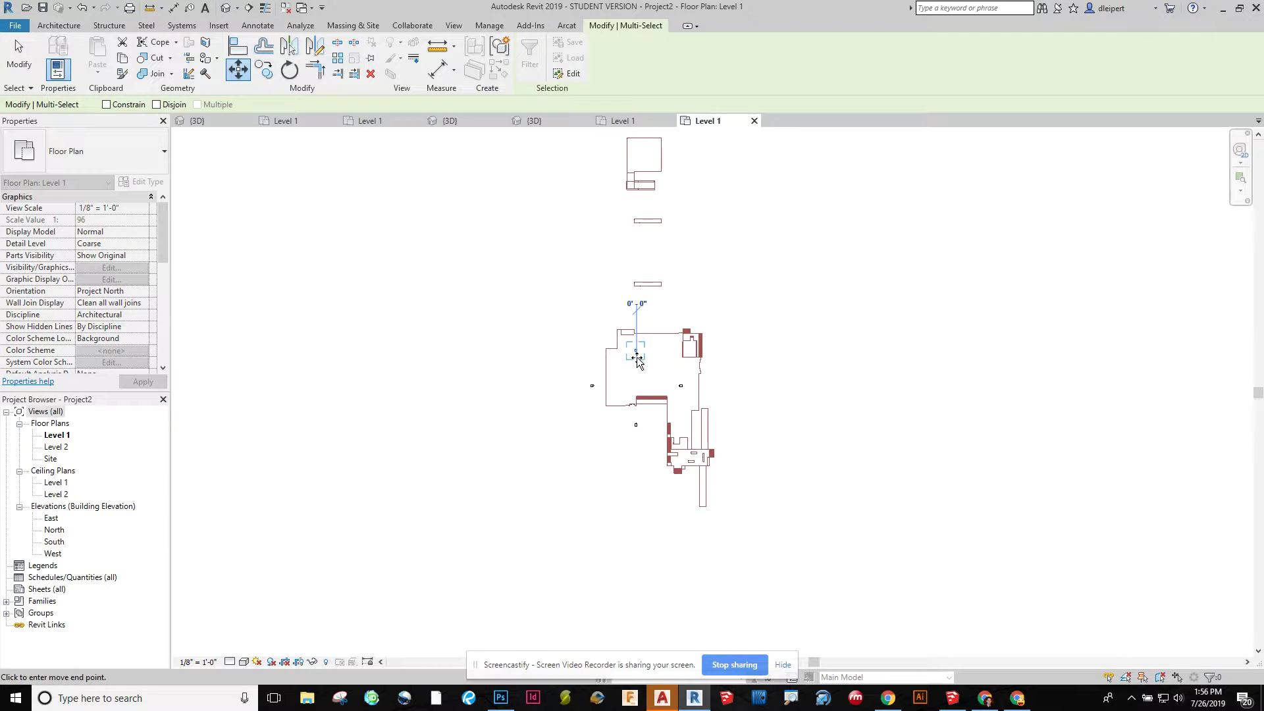
{"action": "scroll", "coordinate": [636, 358], "scroll_direction": "down", "scroll_amount": 2}
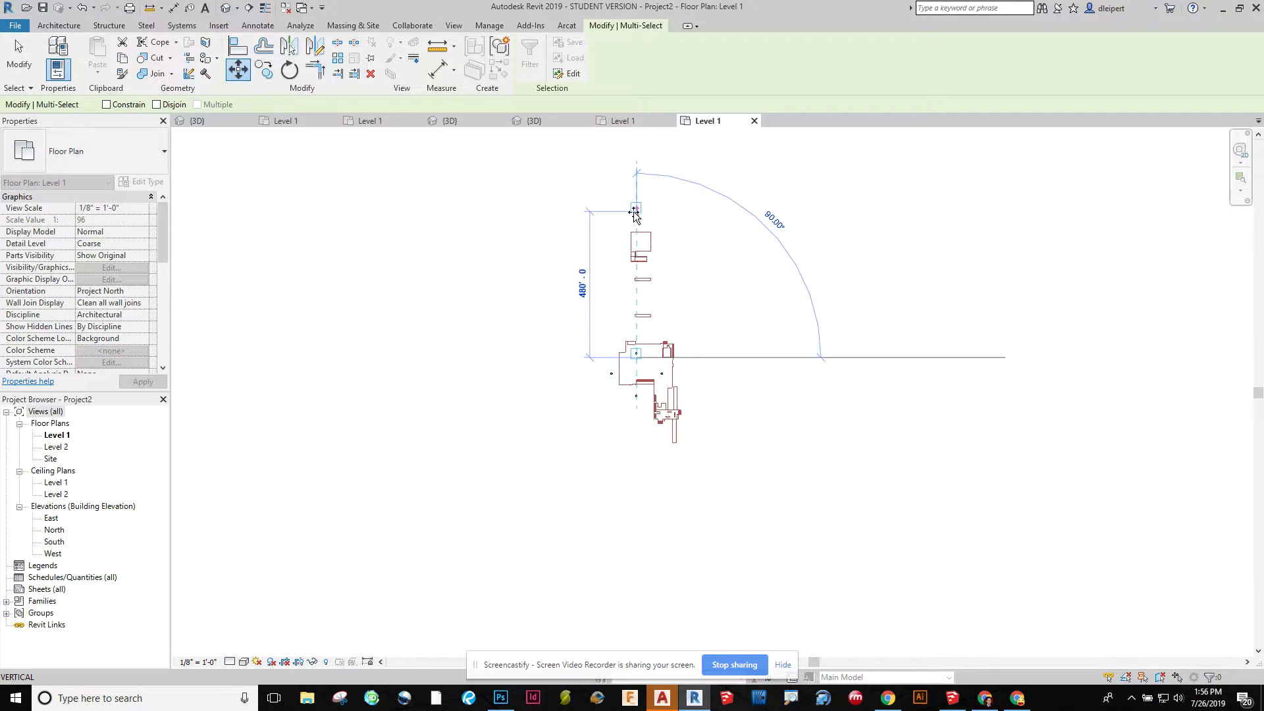
{"action": "left_click", "coordinate": [634, 212]}
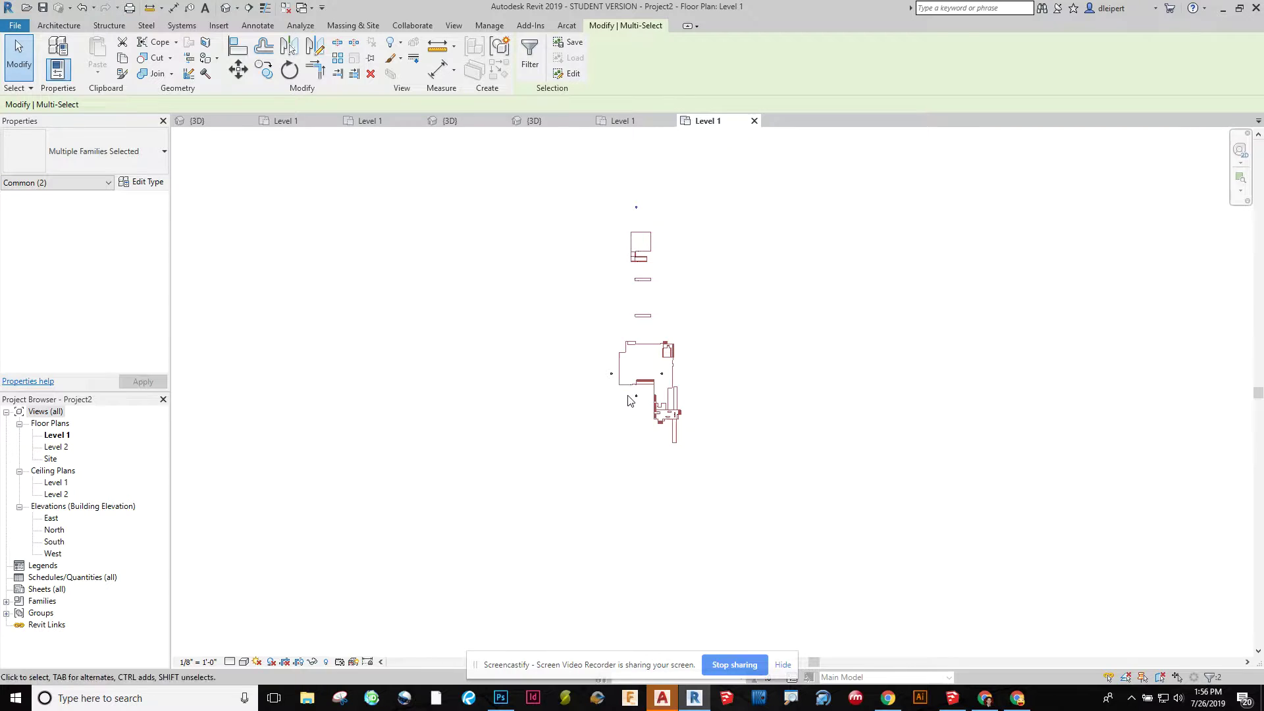
{"action": "left_click", "coordinate": [632, 404]}
Move the marker below the building further south.
{"action": "scroll", "coordinate": [638, 404], "scroll_direction": "up", "scroll_amount": 5}
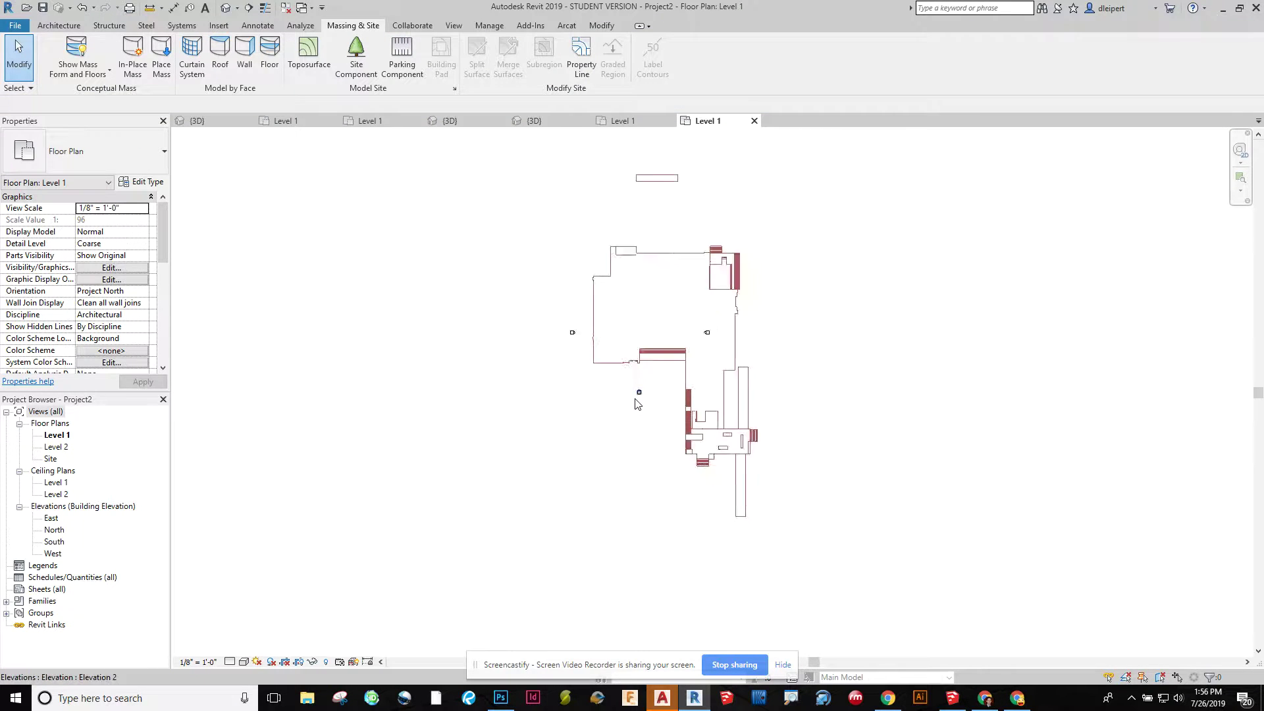
{"action": "left_click_drag", "start_coordinate": [632, 358], "coordinate": [679, 413]}
{"action": "scroll", "coordinate": [679, 413], "scroll_direction": "down", "scroll_amount": 1}
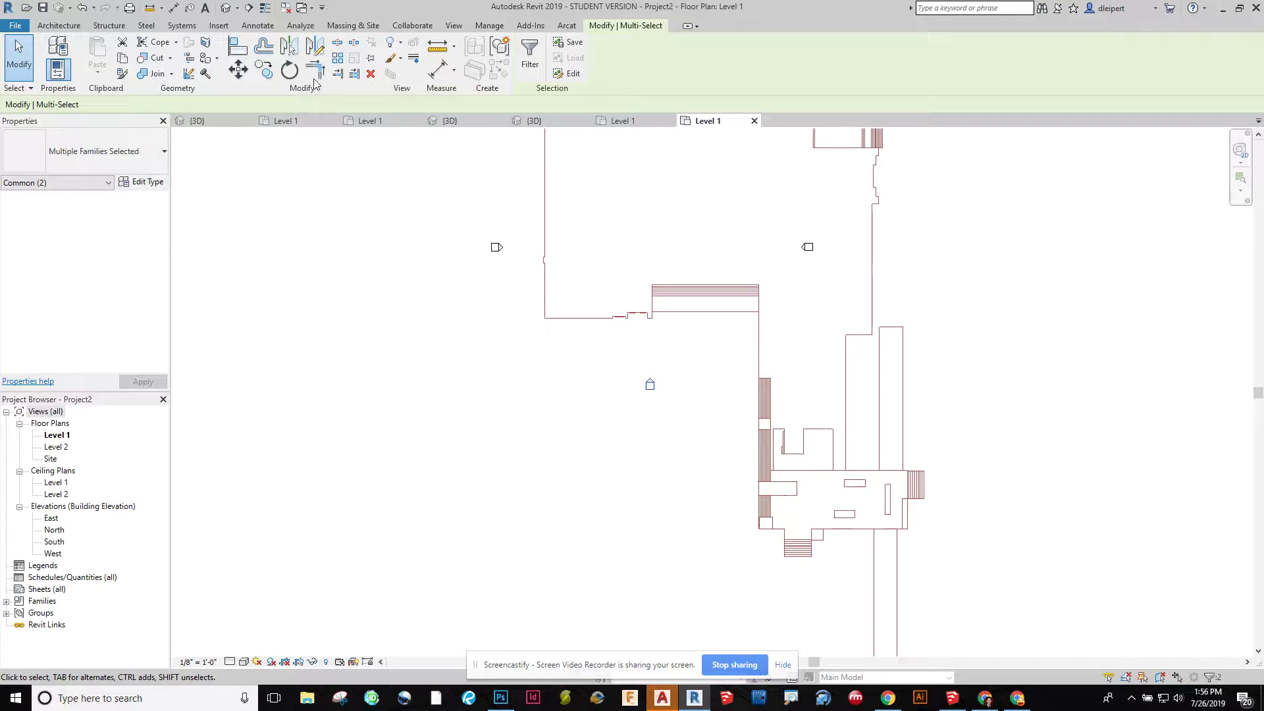
{"action": "left_click", "coordinate": [651, 376]}
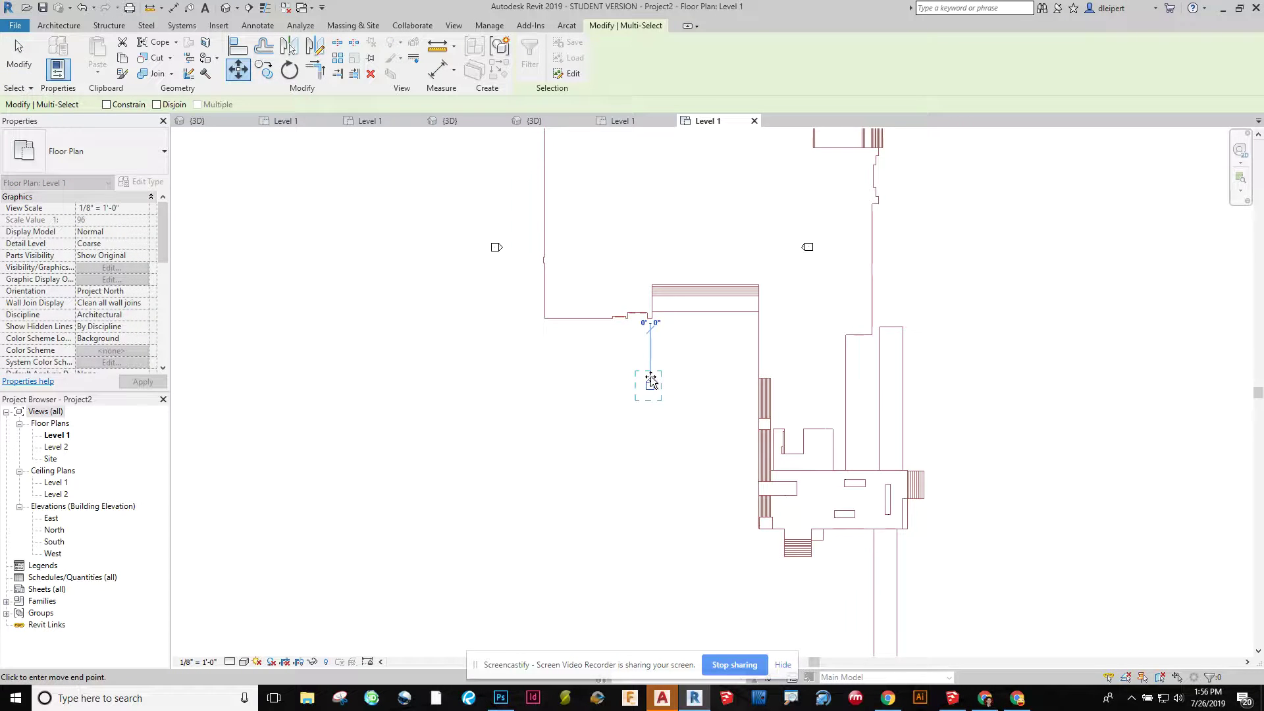
{"action": "scroll", "coordinate": [650, 377], "scroll_direction": "down", "scroll_amount": 4}
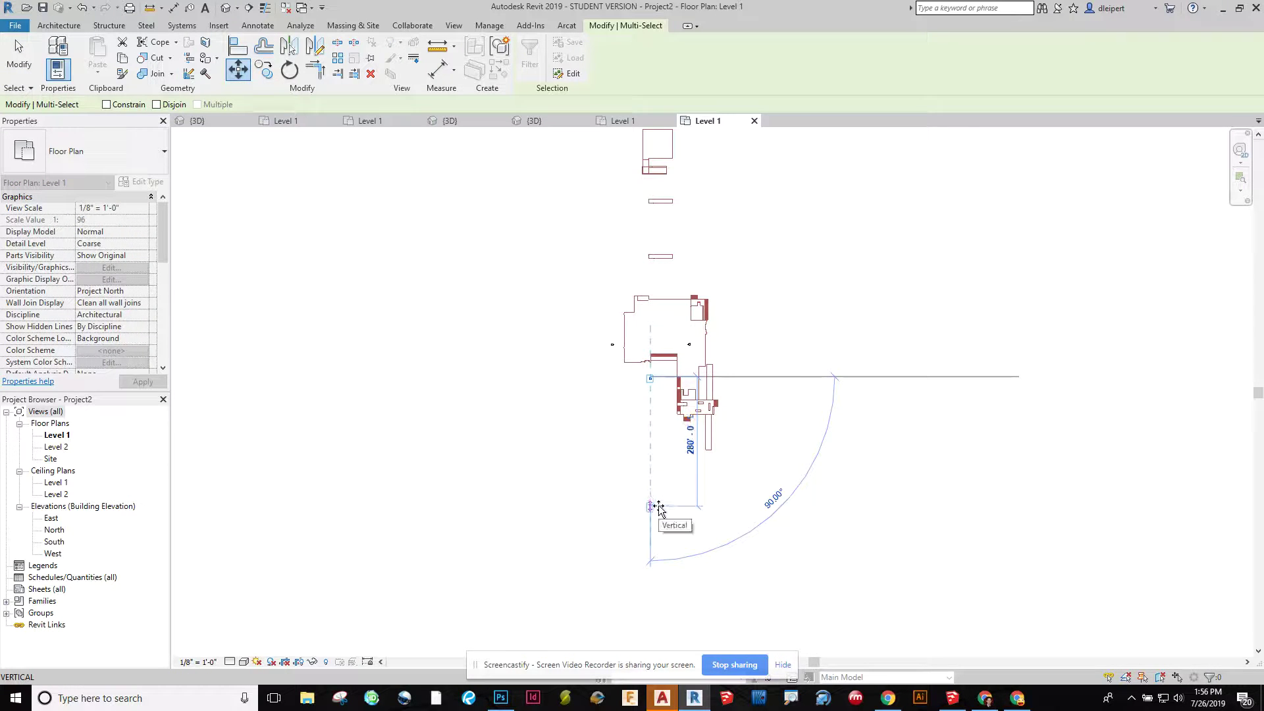
{"action": "left_click", "coordinate": [659, 507]}
{"action": "key", "text": "Escape"}
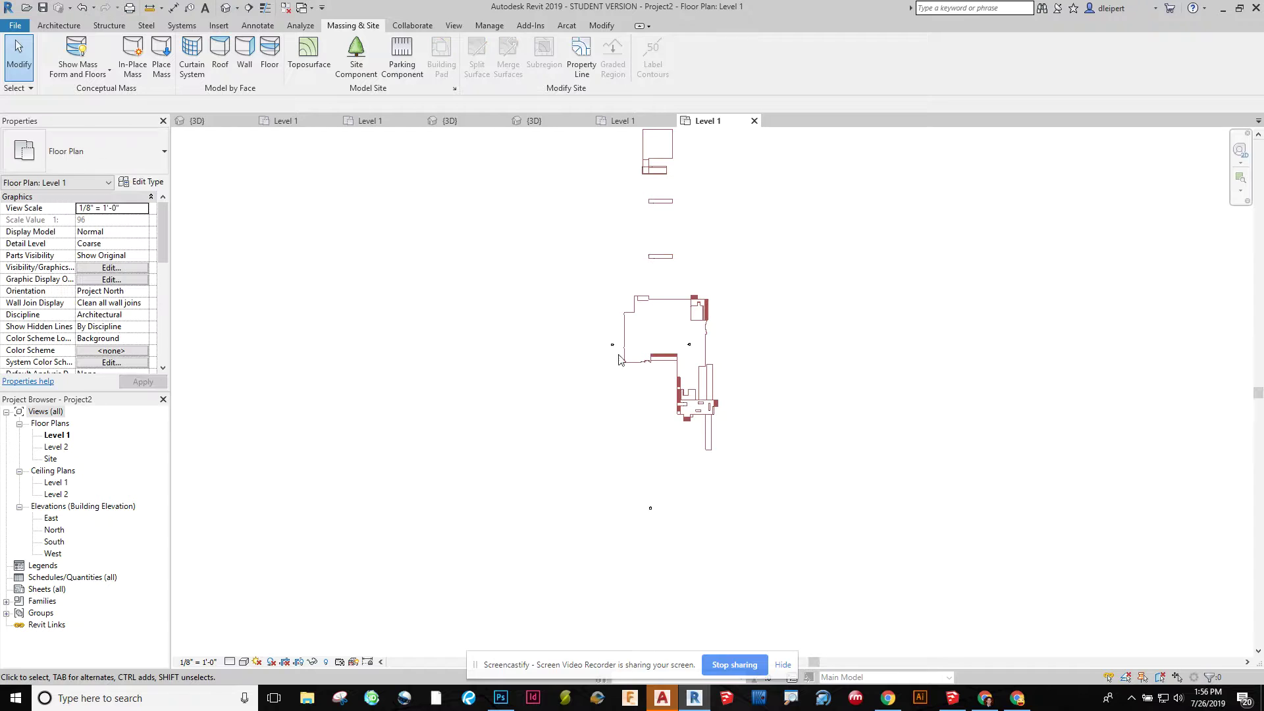
Shift the left side marker west of the building.
{"action": "left_click", "coordinate": [612, 345]}
{"action": "scroll", "coordinate": [615, 344], "scroll_direction": "up", "scroll_amount": 5}
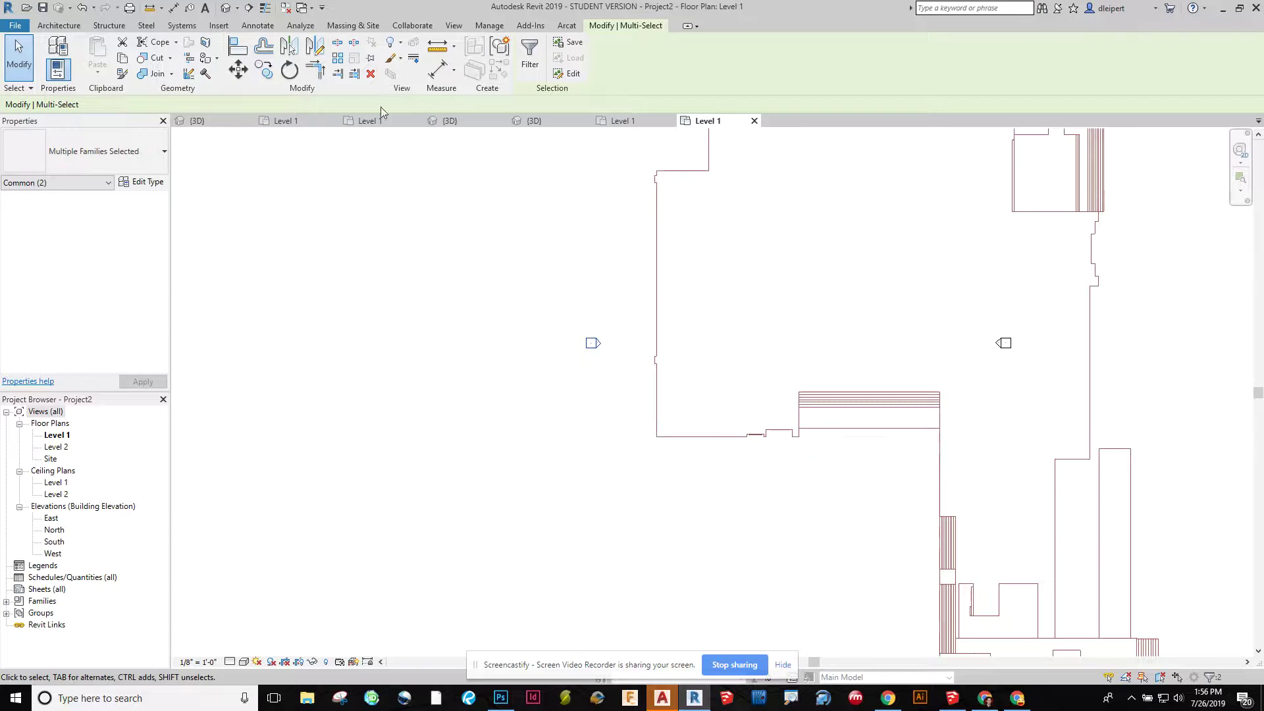
{"action": "left_click", "coordinate": [239, 68]}
{"action": "left_click", "coordinate": [601, 344]}
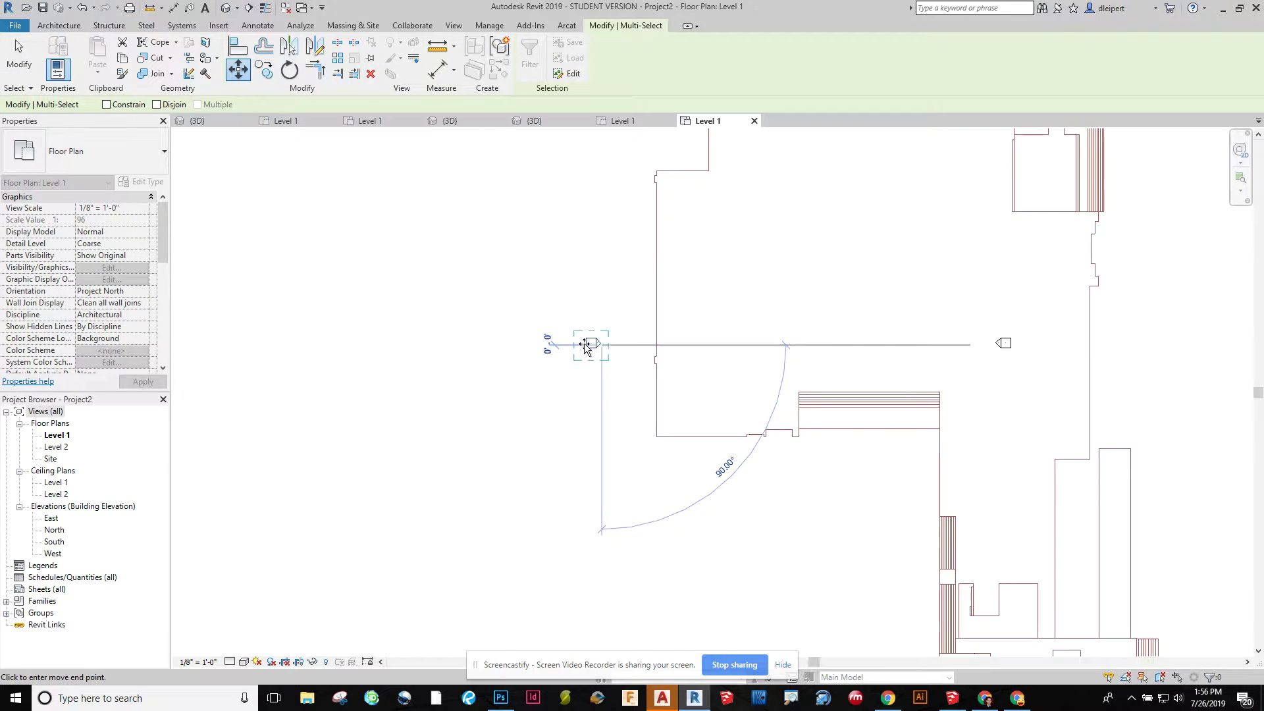
{"action": "left_click", "coordinate": [436, 345]}
{"action": "scroll", "coordinate": [615, 349], "scroll_direction": "down", "scroll_amount": 3}
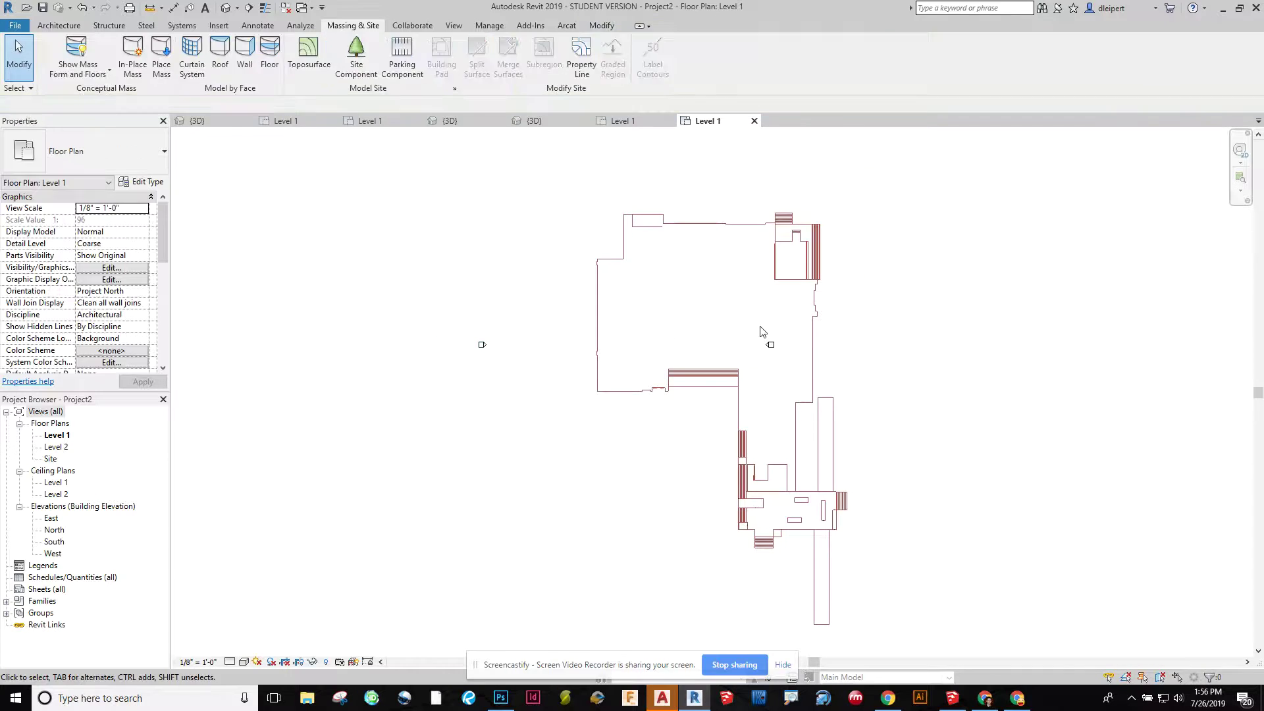
Move the right-hand marker 208 feet east and recenter the plan.
{"action": "left_click", "coordinate": [238, 69]}
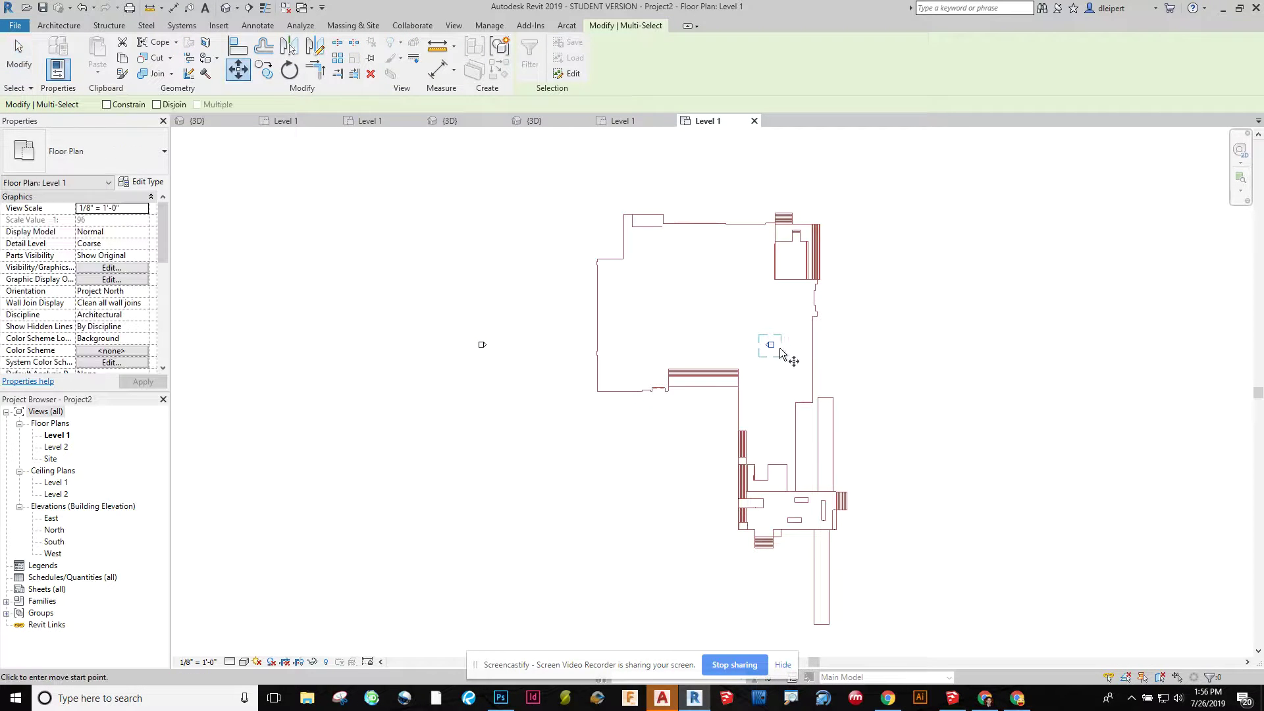
{"action": "left_click", "coordinate": [769, 344]}
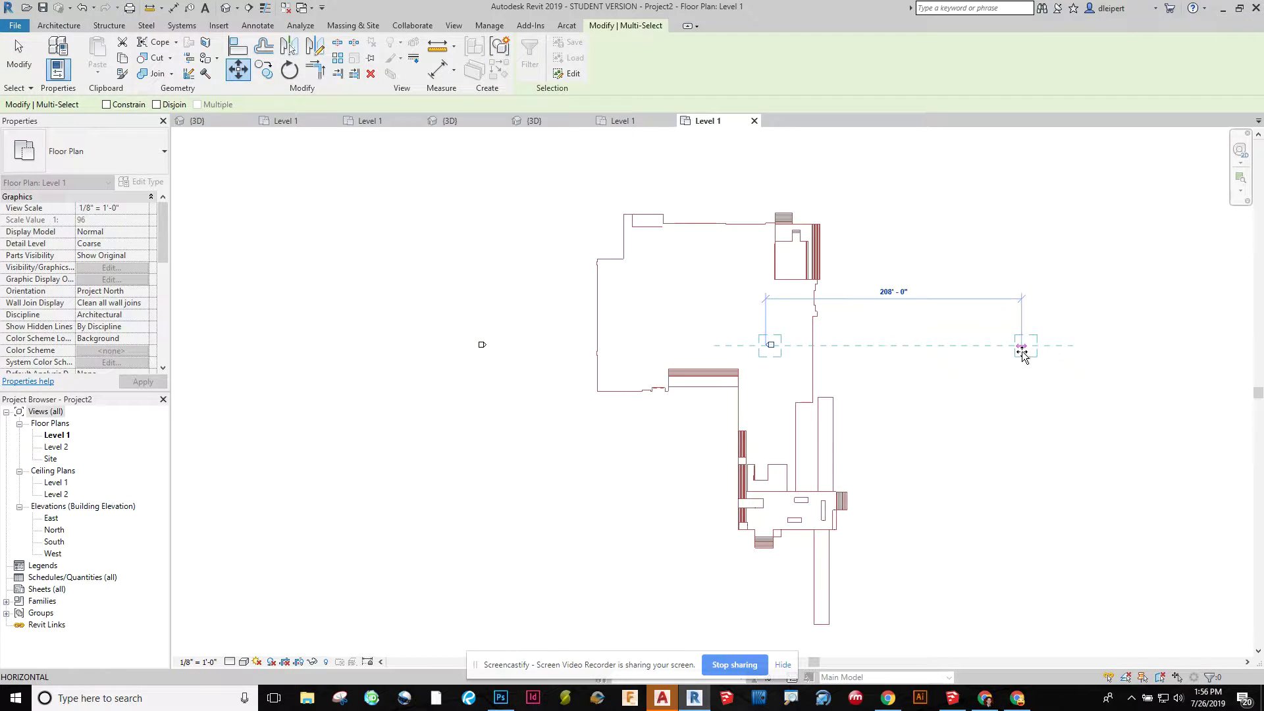
{"action": "left_click", "coordinate": [1022, 353]}
{"action": "key", "text": "Escape"}
{"action": "scroll", "coordinate": [1045, 427], "scroll_direction": "down", "scroll_amount": 4}
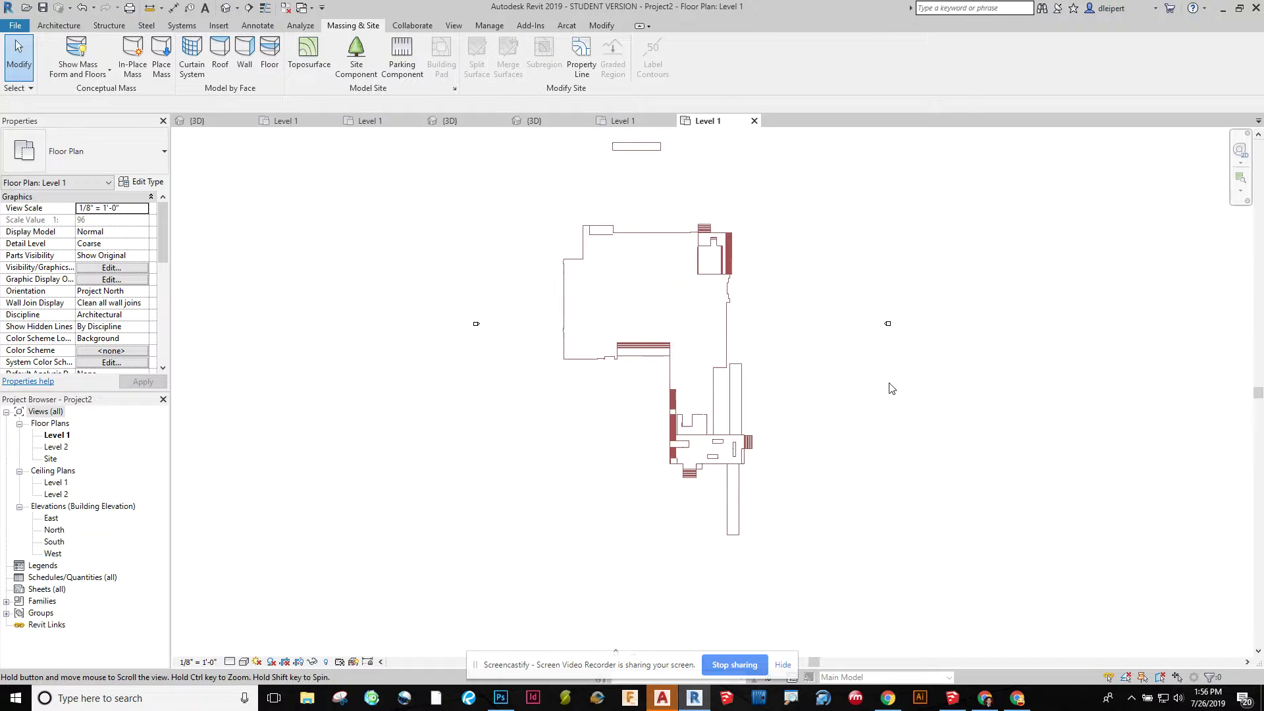
{"action": "middle_click_drag", "start_coordinate": [891, 387], "coordinate": [833, 435]}
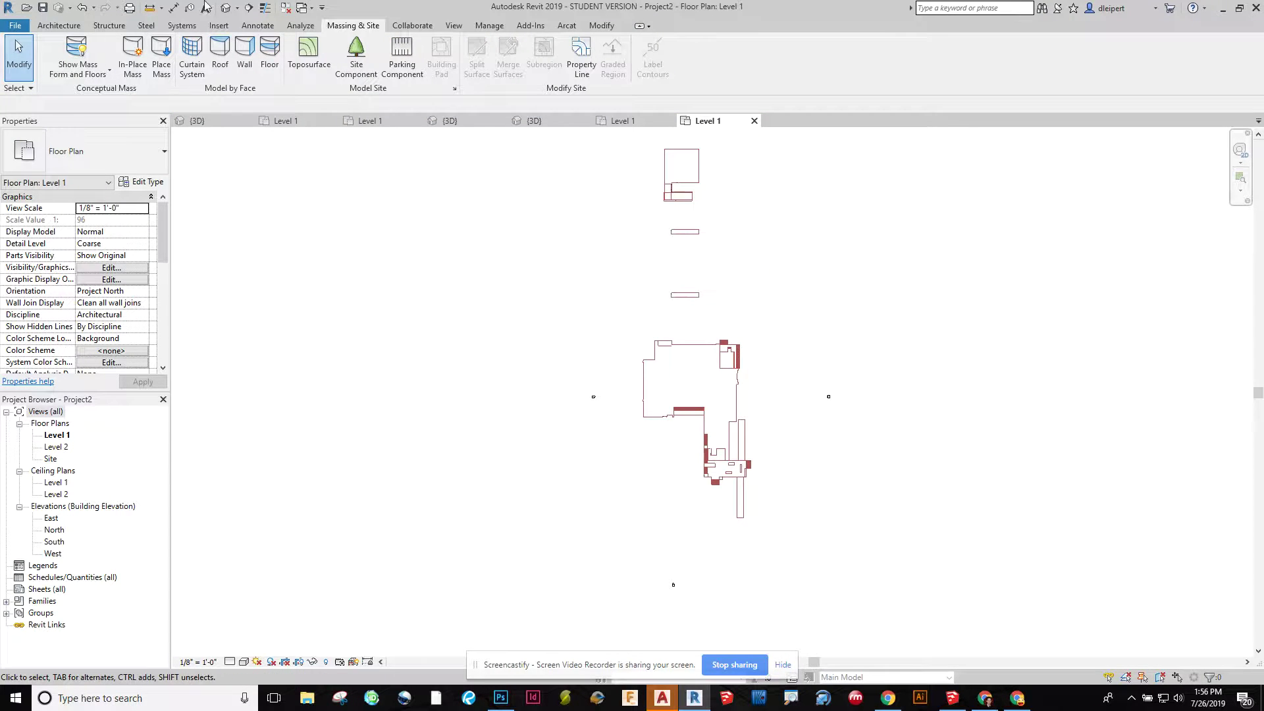
Open the default 3D view and frame the whole Bridge Demo2 mass on screen.
{"action": "left_click", "coordinate": [224, 8]}
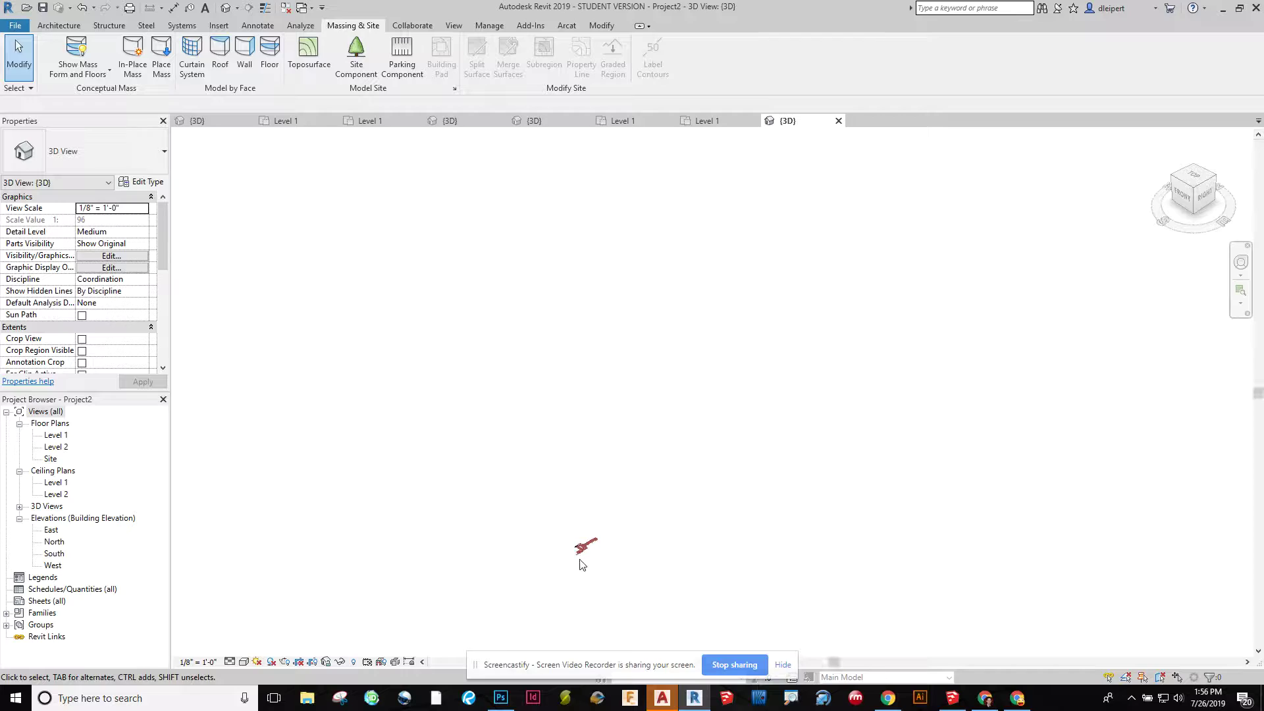
{"action": "scroll", "coordinate": [583, 559], "scroll_direction": "up", "scroll_amount": 10}
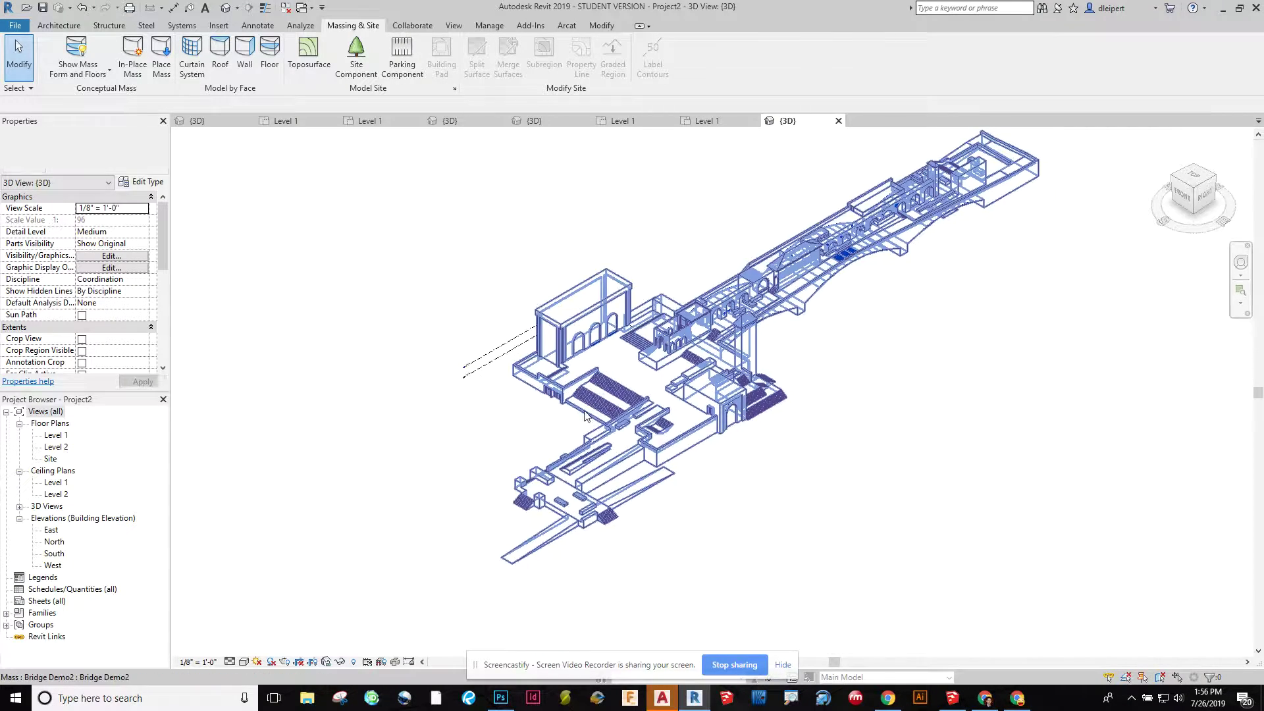
{"action": "scroll", "coordinate": [585, 415], "scroll_direction": "up", "scroll_amount": 3}
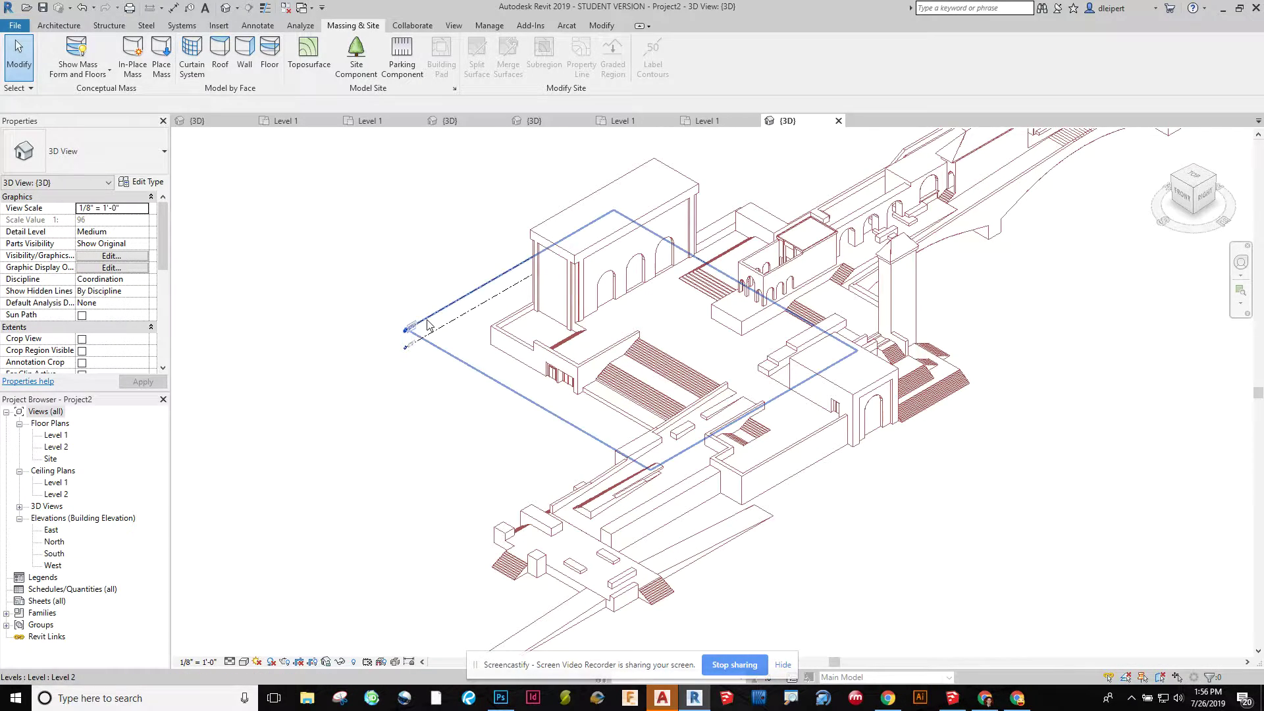
{"action": "middle_click_drag", "start_coordinate": [940, 552], "coordinate": [787, 553]}
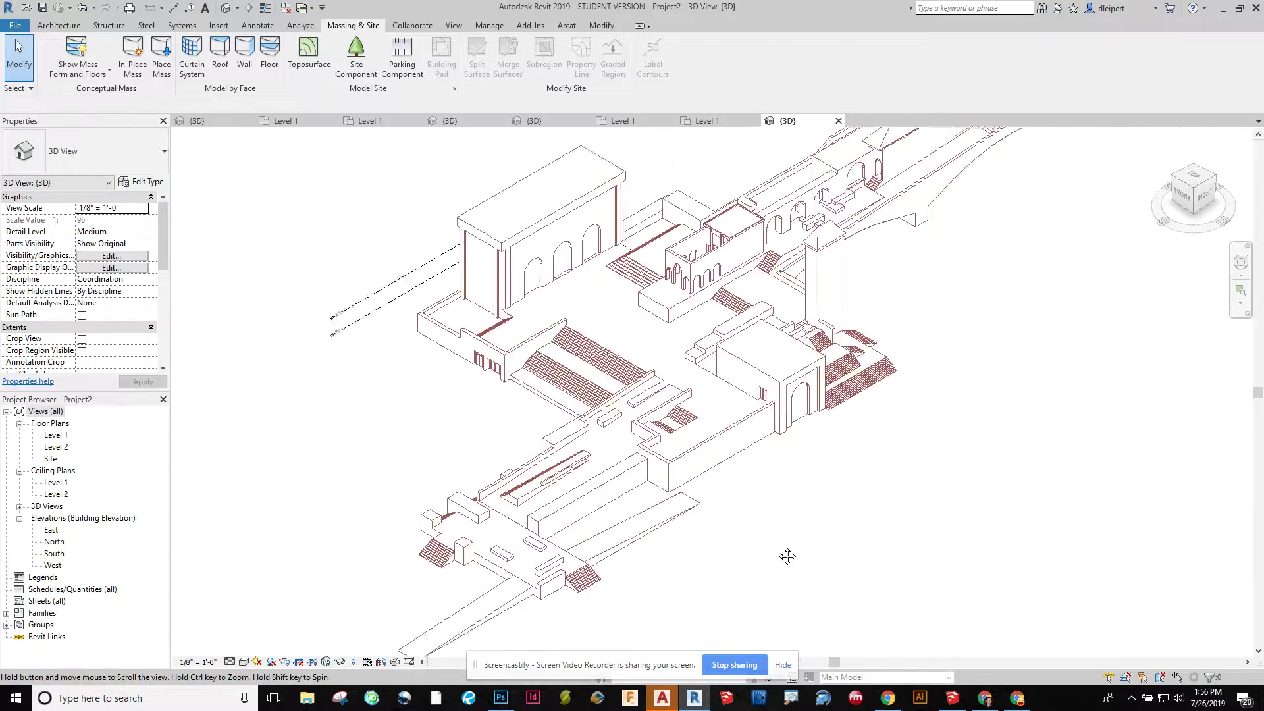
{"action": "scroll", "coordinate": [768, 539], "scroll_direction": "down", "scroll_amount": 3}
{"action": "scroll", "coordinate": [675, 514], "scroll_direction": "up", "scroll_amount": 1}
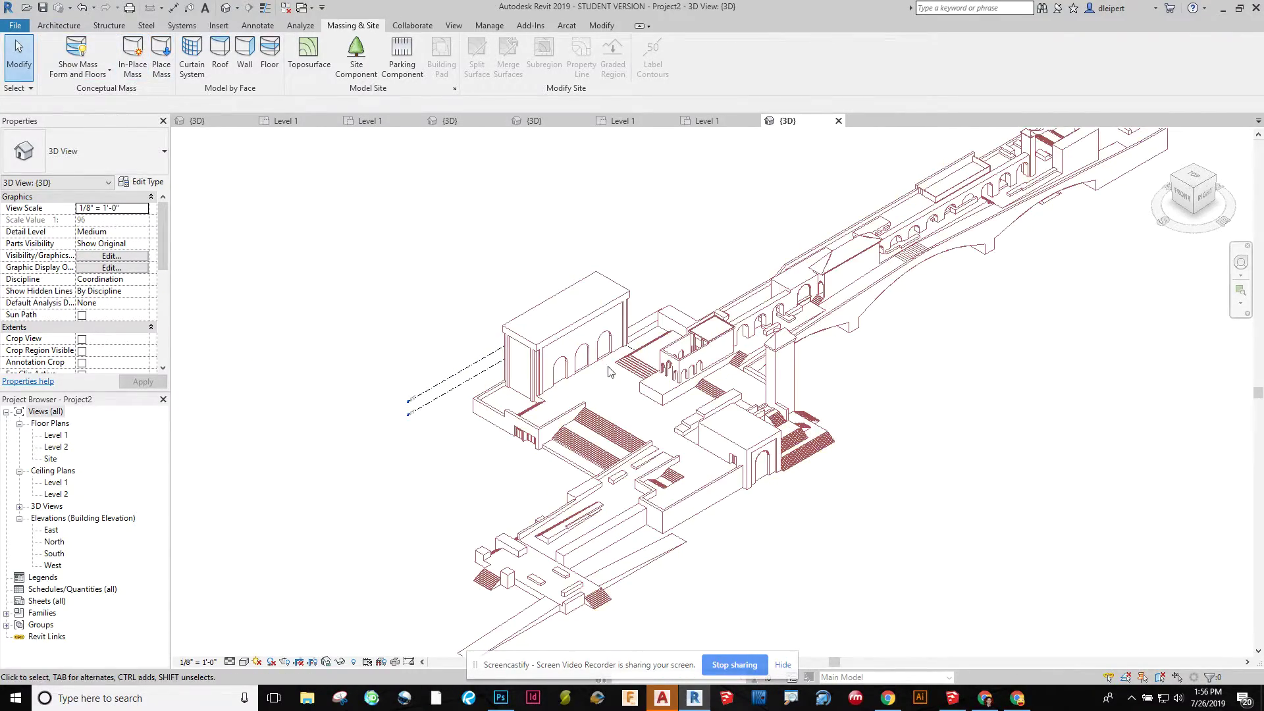
{"action": "left_click", "coordinate": [658, 455]}
{"action": "left_click", "coordinate": [831, 561]}
Start Roof by Face and choose the Steel Truss - Insulation on Metal Deck - EPDM roof type.
{"action": "left_click", "coordinate": [220, 52]}
{"action": "left_click", "coordinate": [564, 301]}
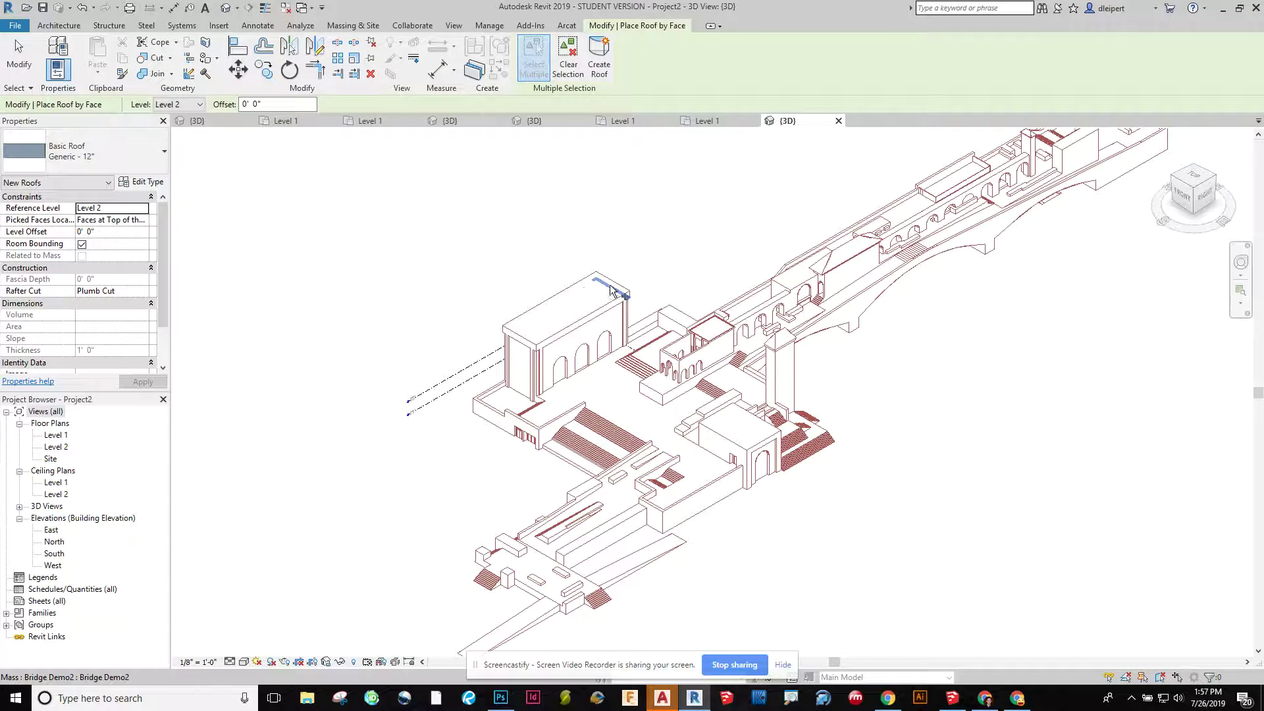
{"action": "scroll", "coordinate": [579, 292], "scroll_direction": "up", "scroll_amount": 5}
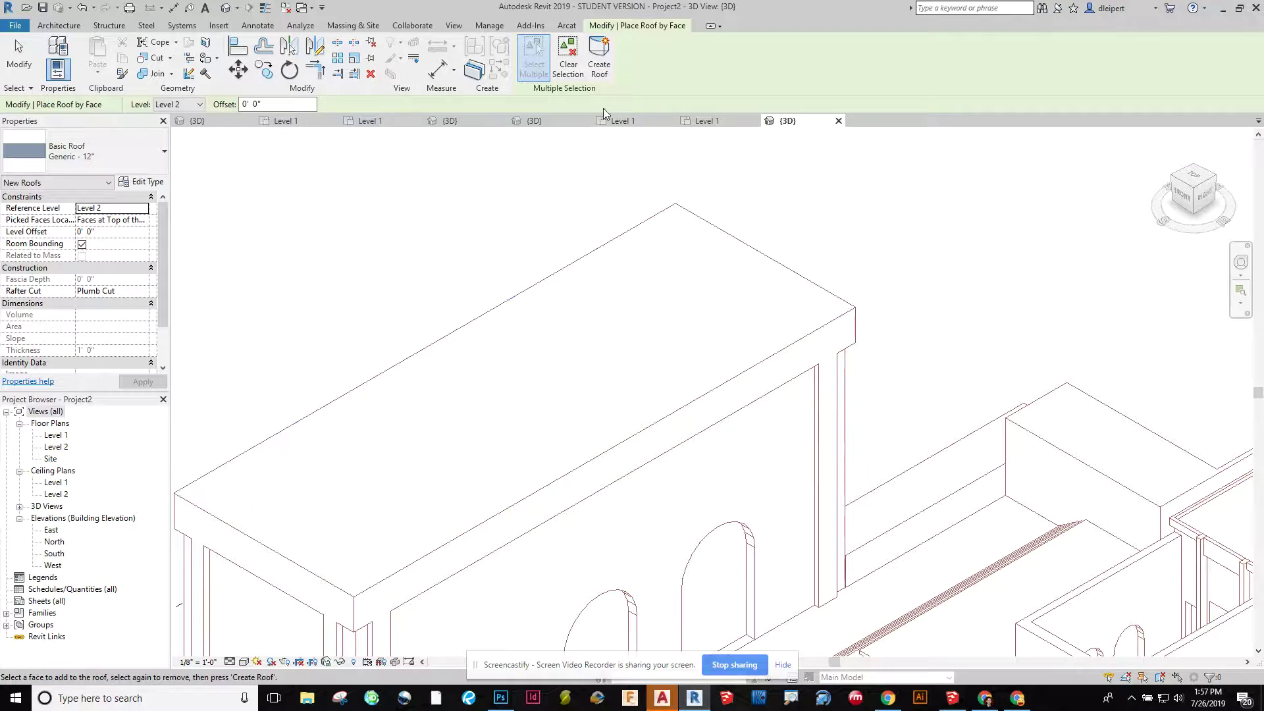
{"action": "left_click", "coordinate": [117, 155]}
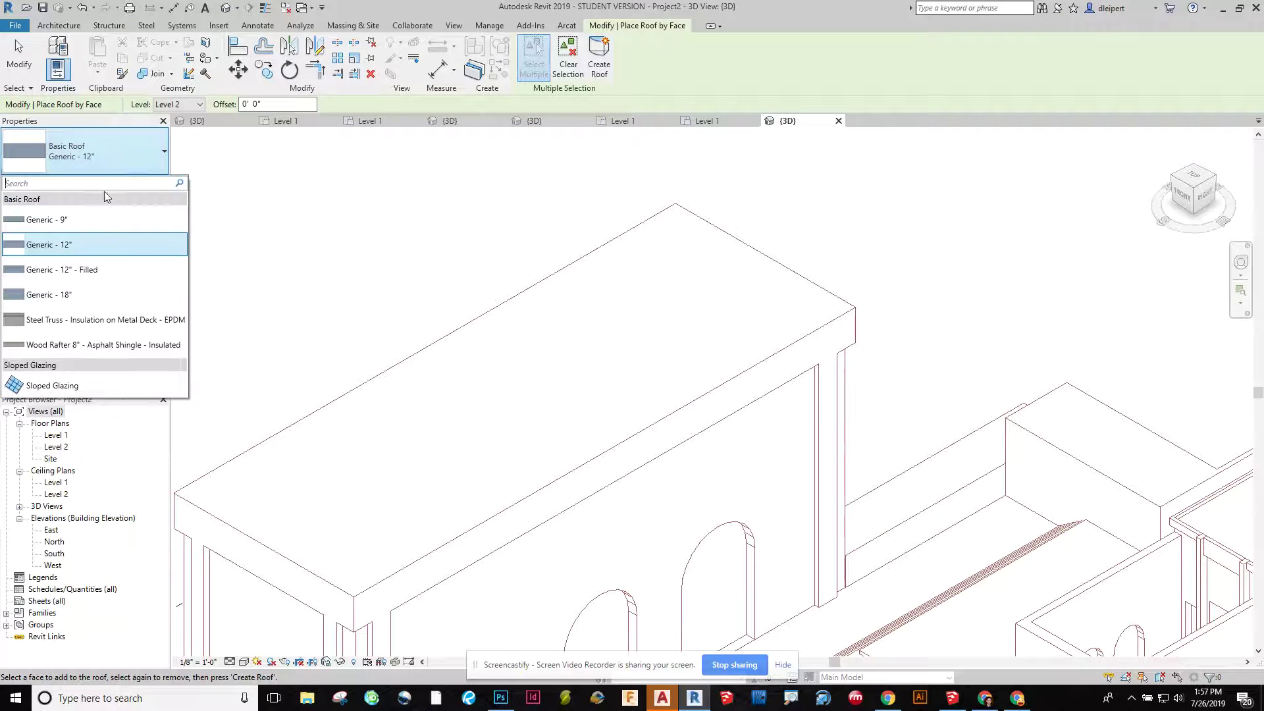
{"action": "left_click", "coordinate": [80, 321]}
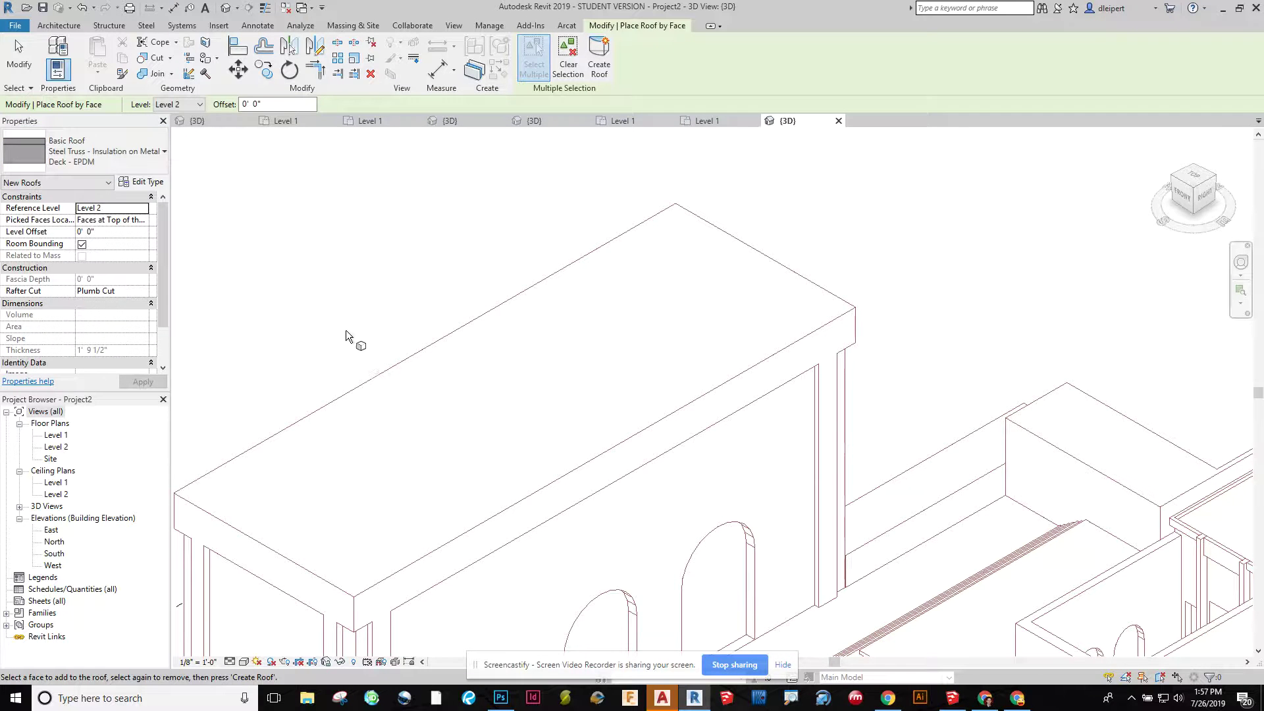
Restart Roof by Face and pick the bridge mass's top face for the roof.
{"action": "left_click", "coordinate": [771, 267]}
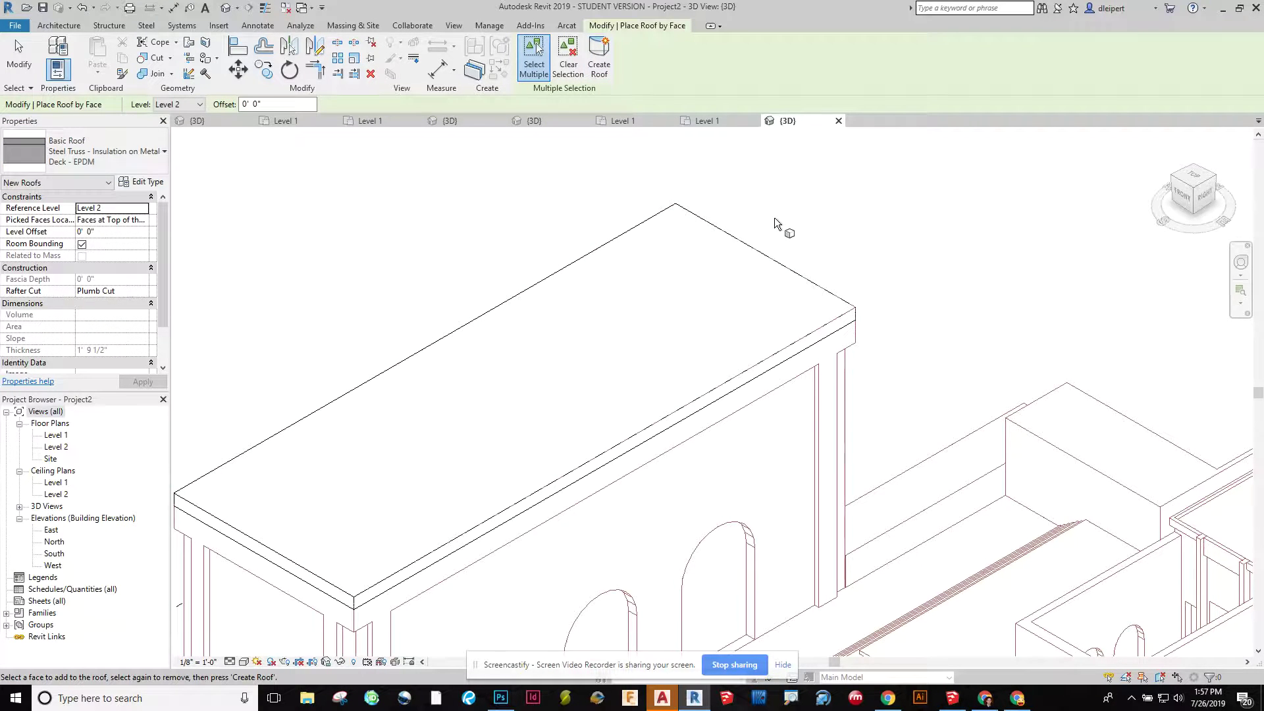
{"action": "left_click", "coordinate": [767, 258]}
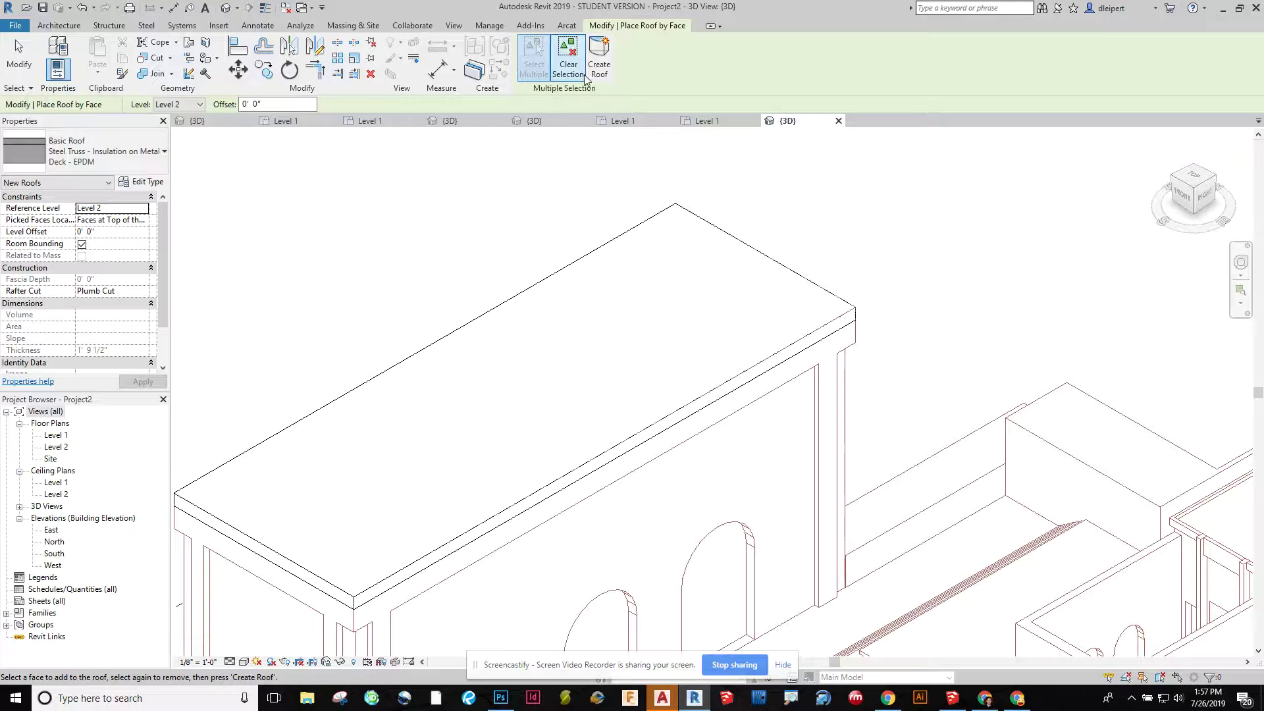
{"action": "left_click", "coordinate": [735, 239]}
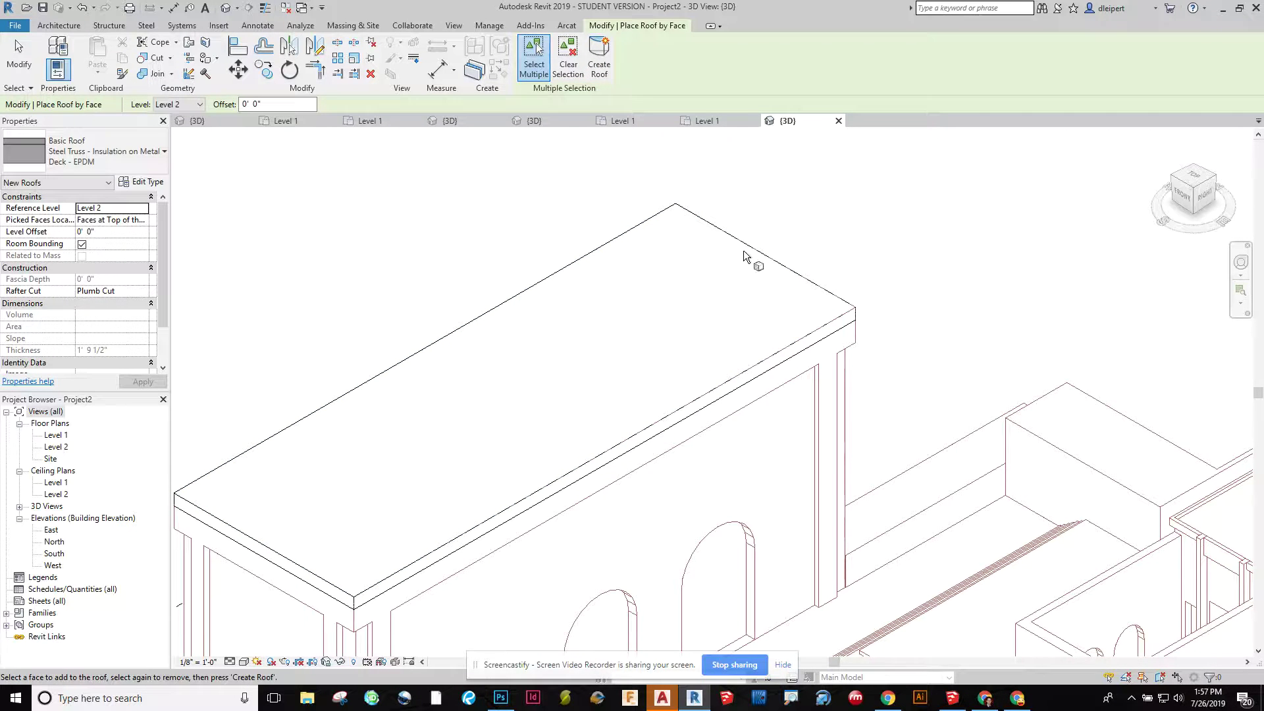
{"action": "left_click", "coordinate": [747, 246]}
{"action": "key", "text": "Escape"}
{"action": "key", "text": "Escape"}
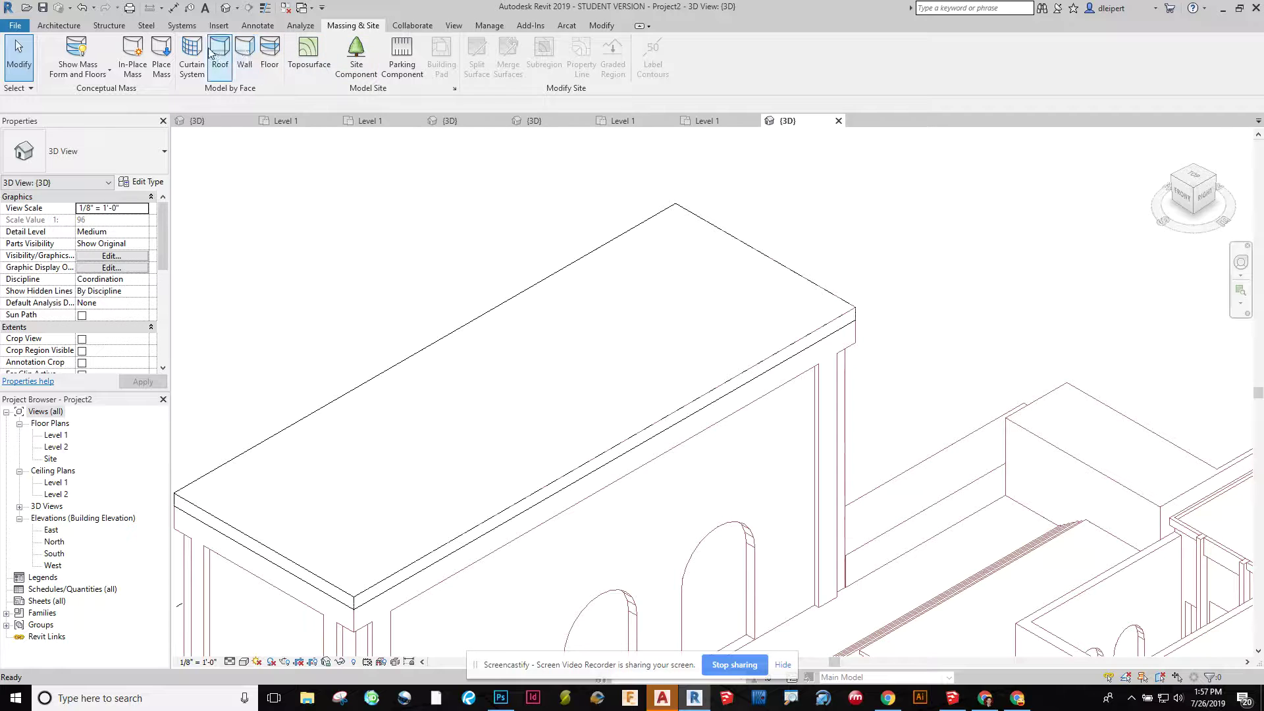
{"action": "left_click", "coordinate": [211, 53]}
{"action": "left_click", "coordinate": [650, 227]}
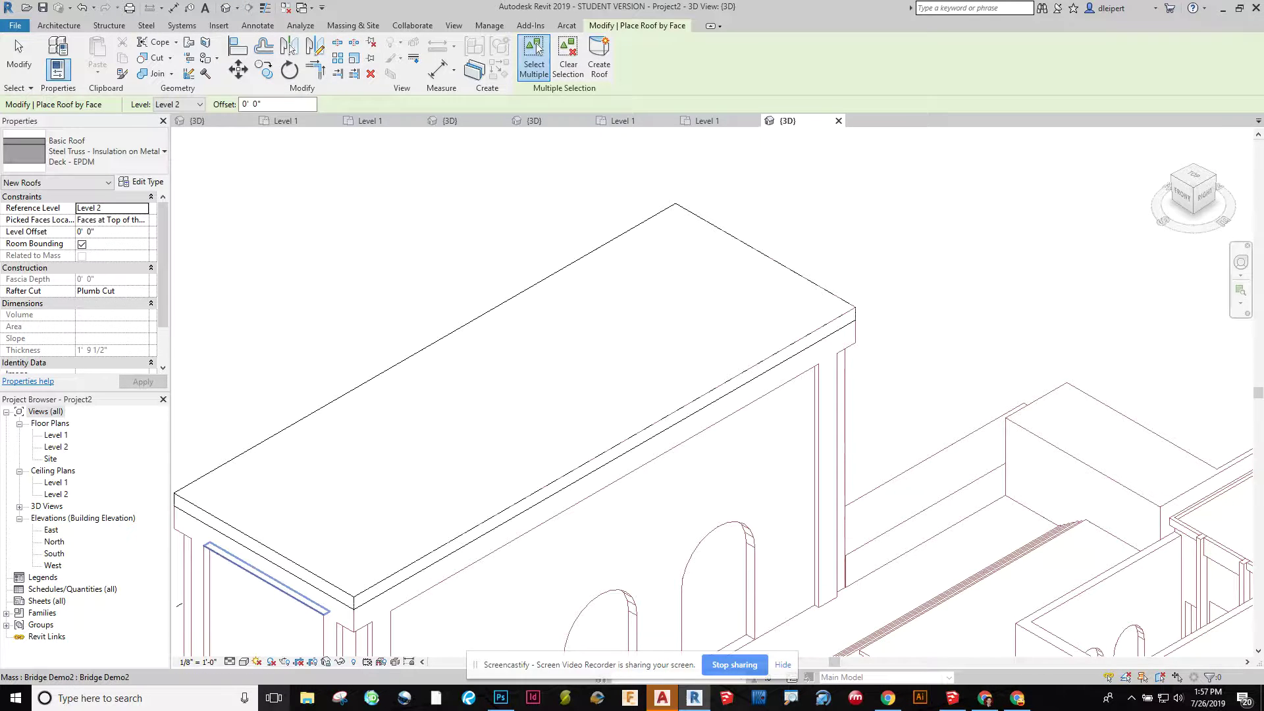
Switch the 3D view to the Shaded visual style and end the roof command.
{"action": "left_click", "coordinate": [231, 662]}
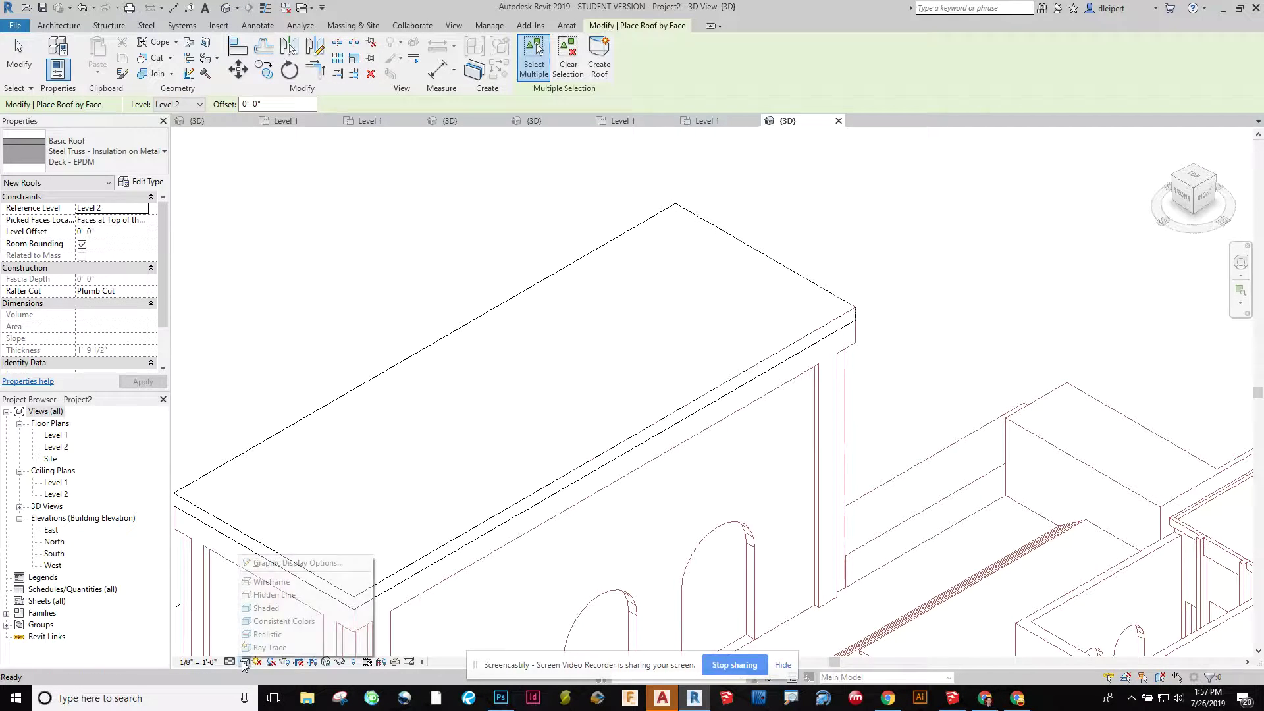
{"action": "left_click", "coordinate": [303, 607]}
{"action": "scroll", "coordinate": [338, 584], "scroll_direction": "down", "scroll_amount": 5}
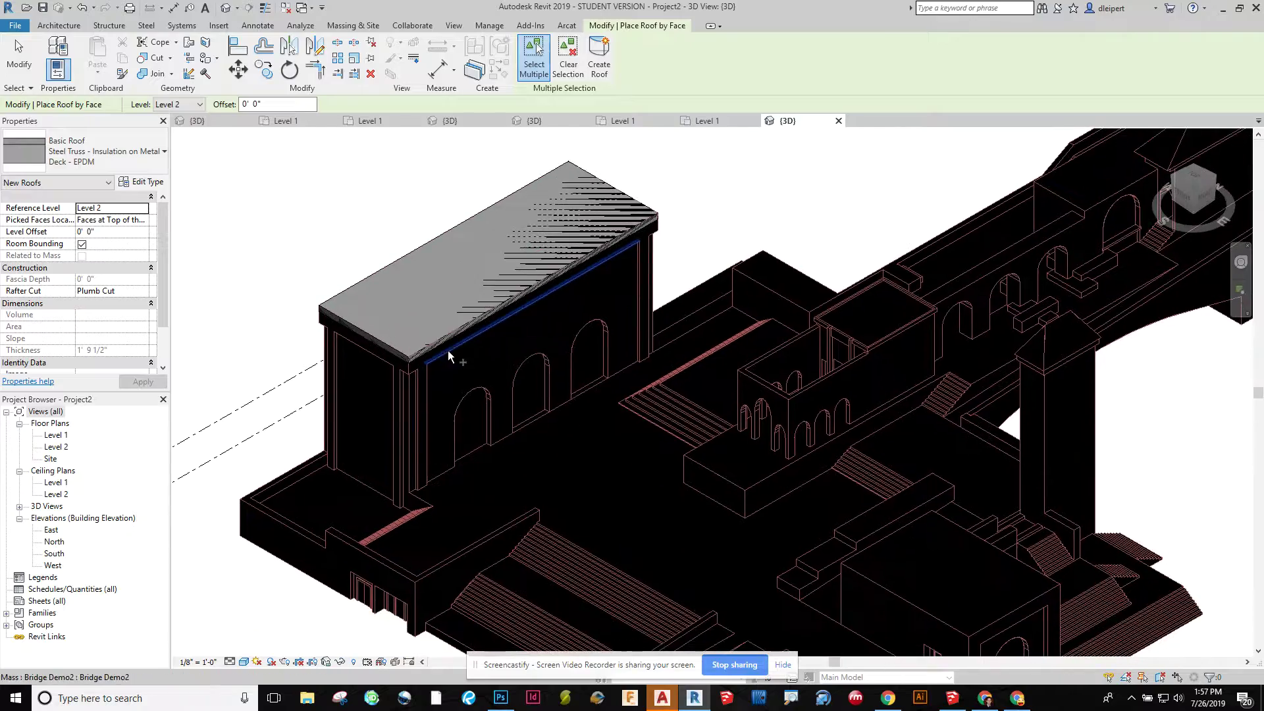
{"action": "key", "text": "Escape"}
Box-select the model, filter the selection down to only the roof, then clear it.
{"action": "left_click", "coordinate": [366, 274]}
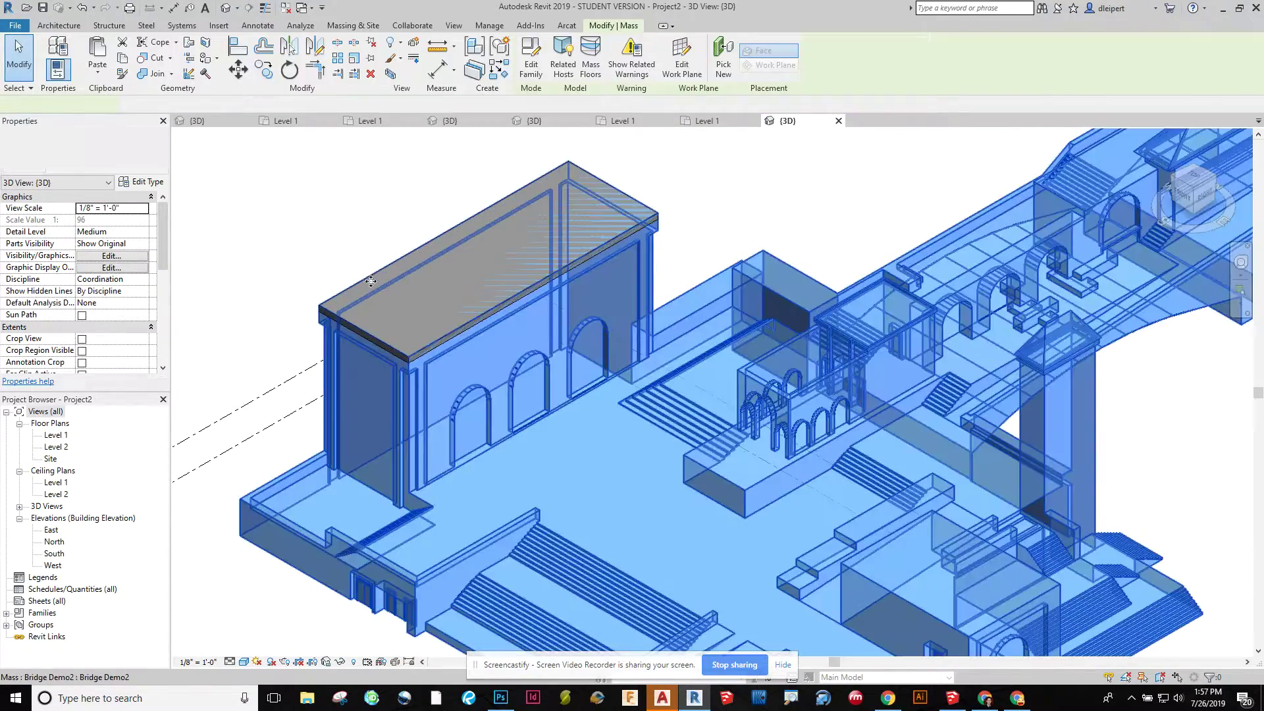
{"action": "left_click", "coordinate": [369, 239]}
{"action": "left_click_drag", "start_coordinate": [369, 239], "coordinate": [296, 327]}
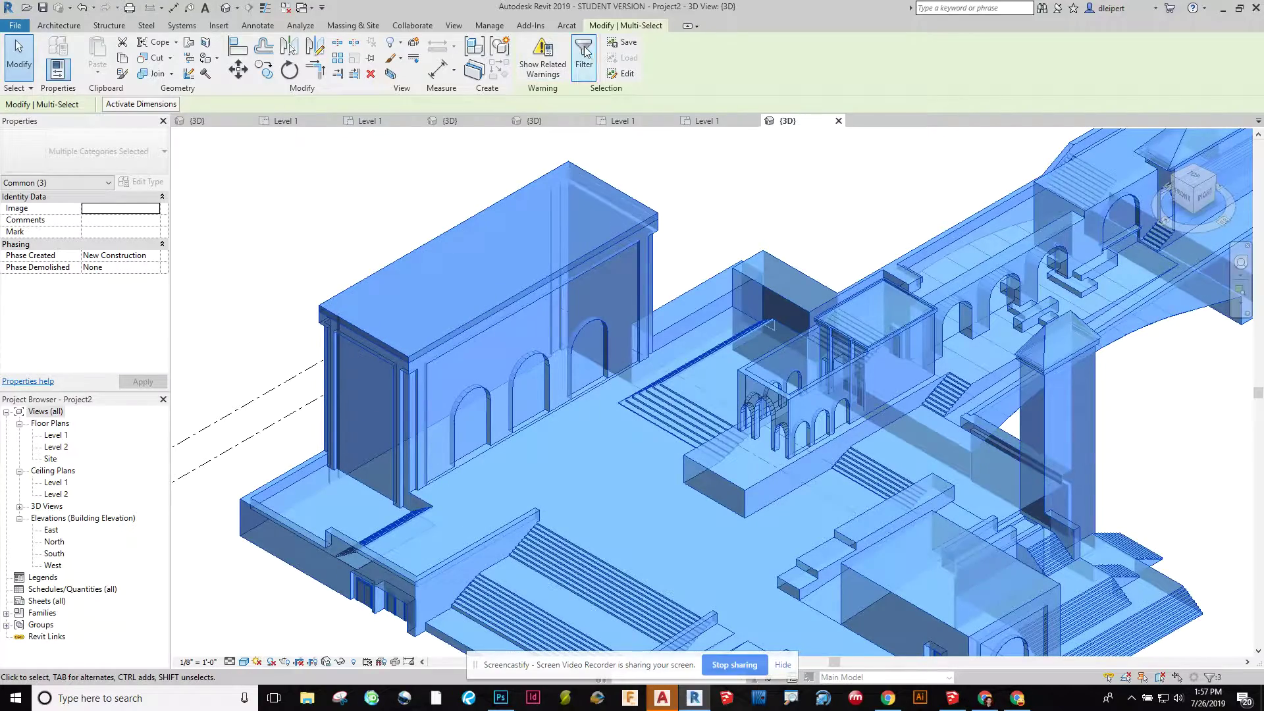
{"action": "left_click", "coordinate": [583, 54]}
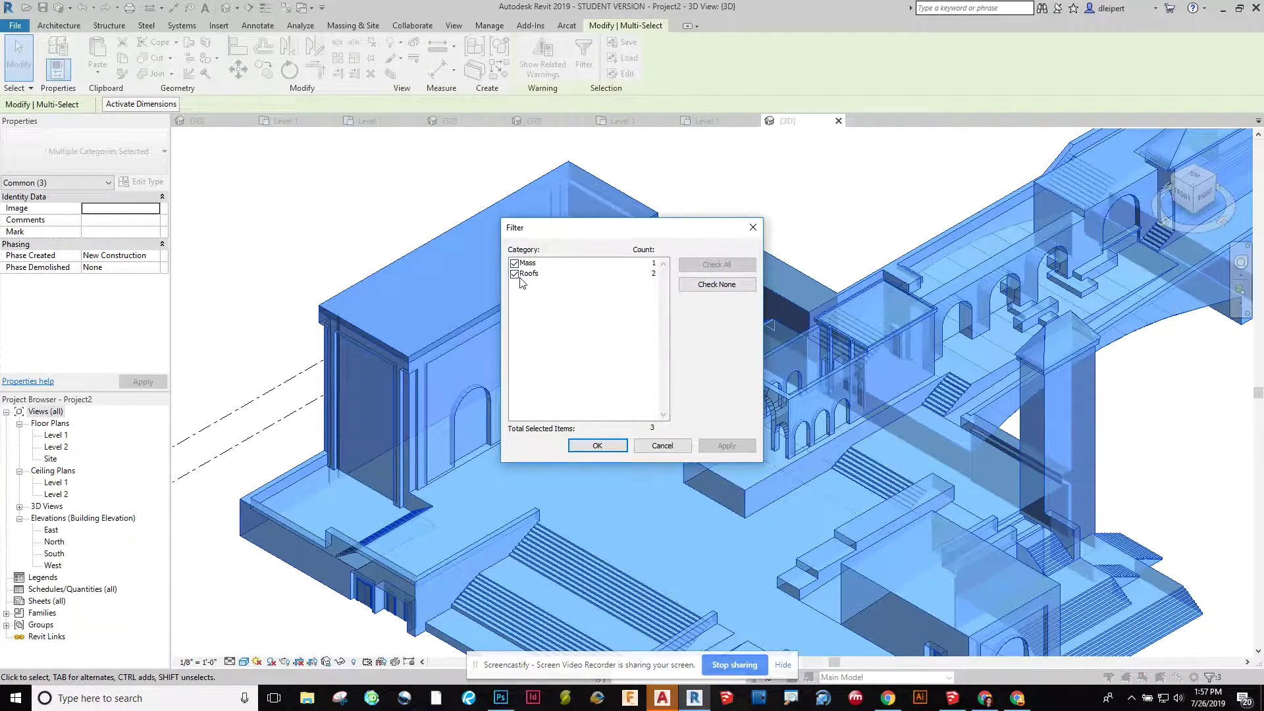
{"action": "left_click", "coordinate": [598, 446]}
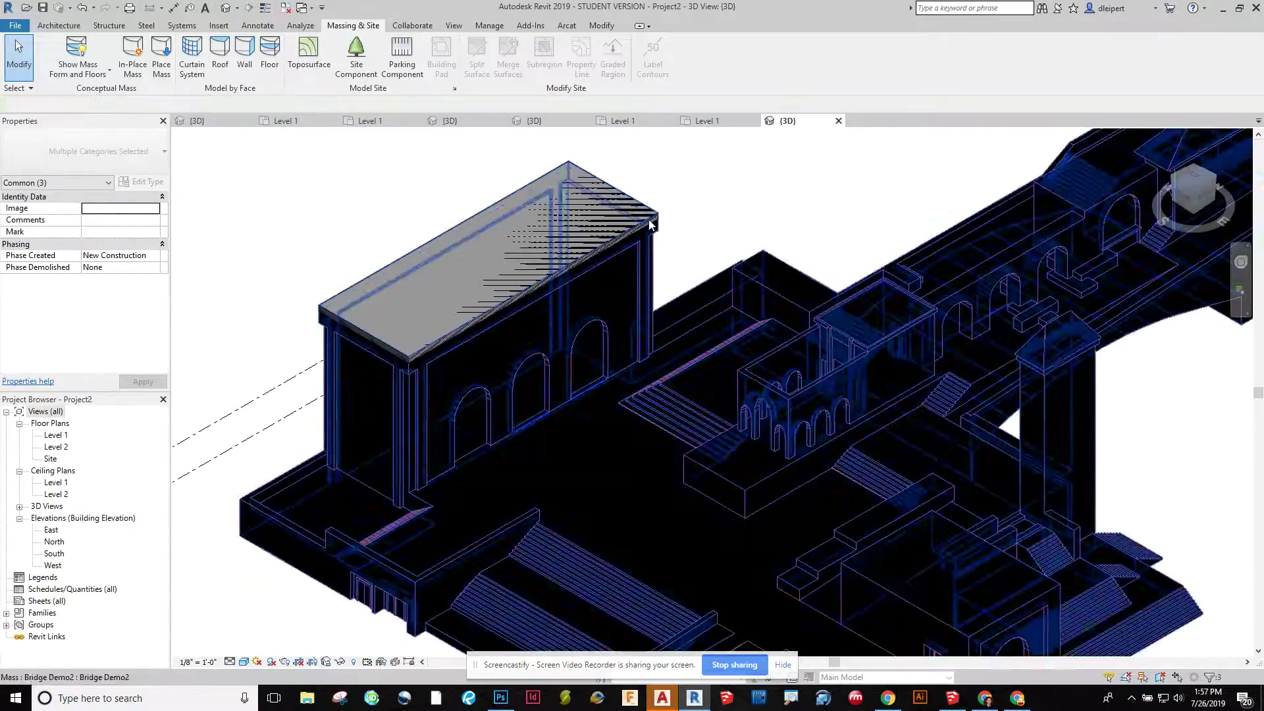
{"action": "left_click", "coordinate": [619, 197]}
{"action": "left_click", "coordinate": [715, 203]}
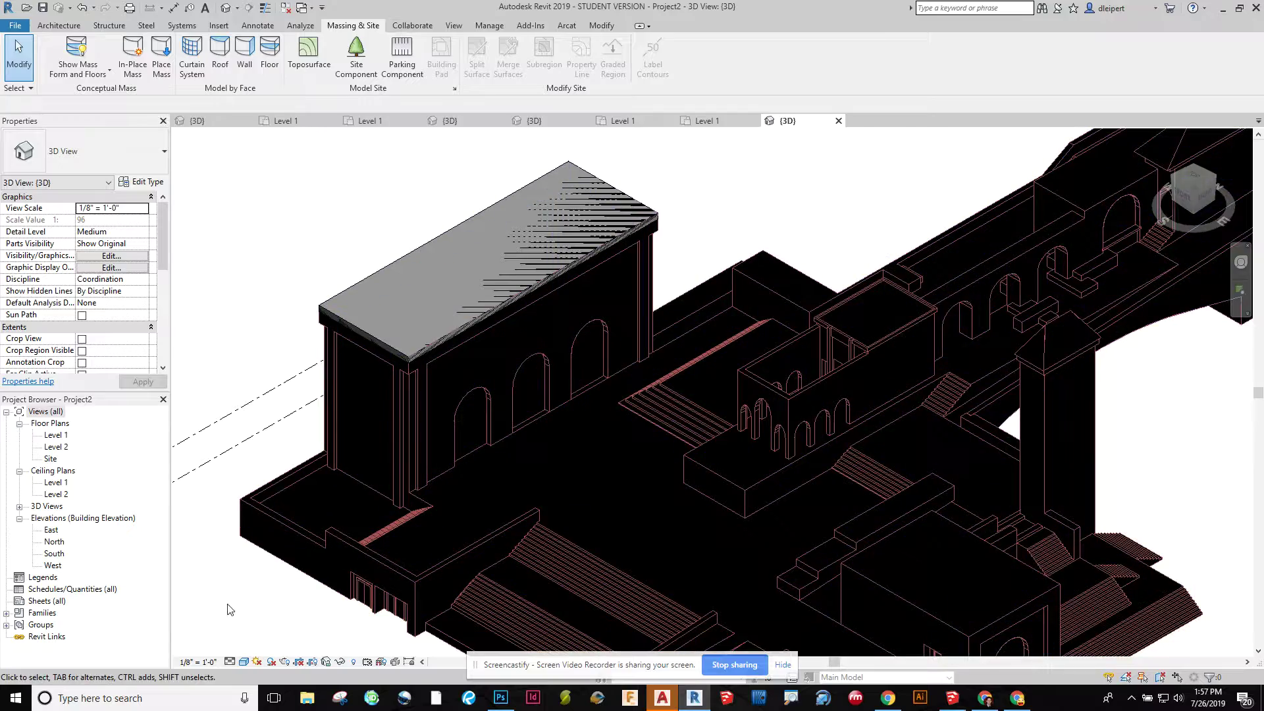
Switch the 3D view to the Hidden Line visual style.
{"action": "left_click", "coordinate": [249, 663]}
{"action": "left_click", "coordinate": [270, 593]}
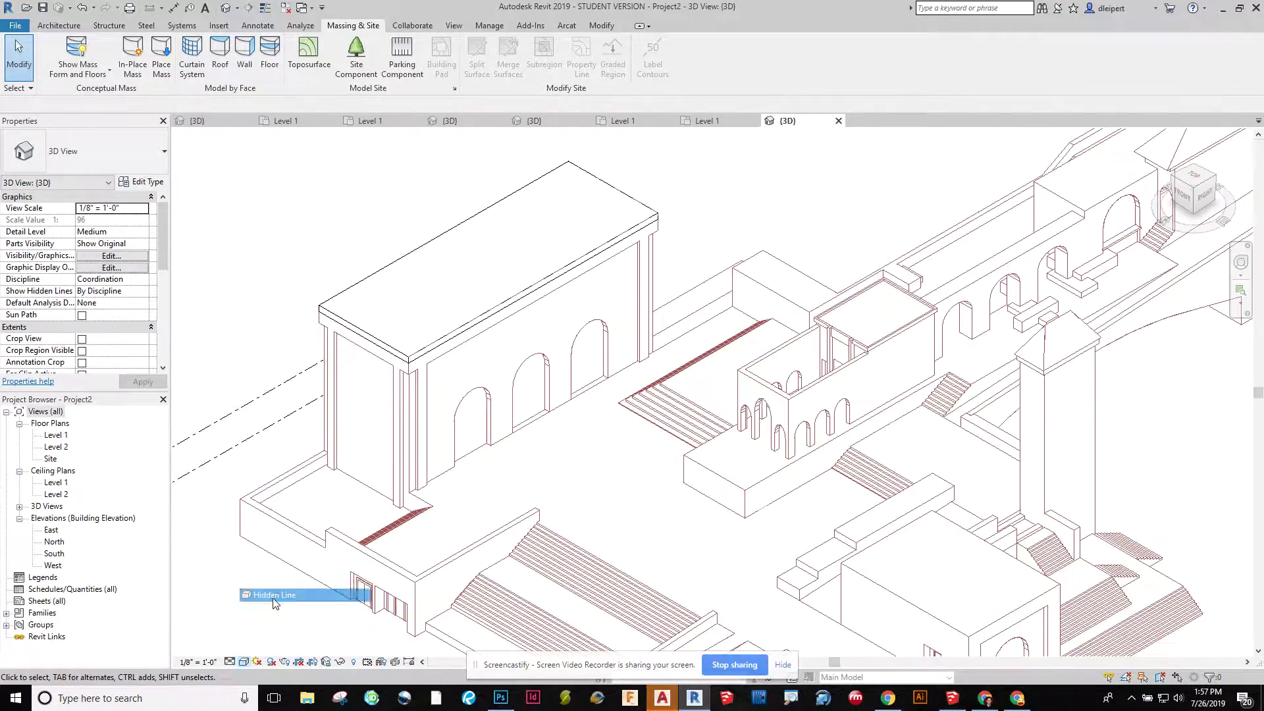
{"action": "scroll", "coordinate": [395, 356], "scroll_direction": "up", "scroll_amount": 5}
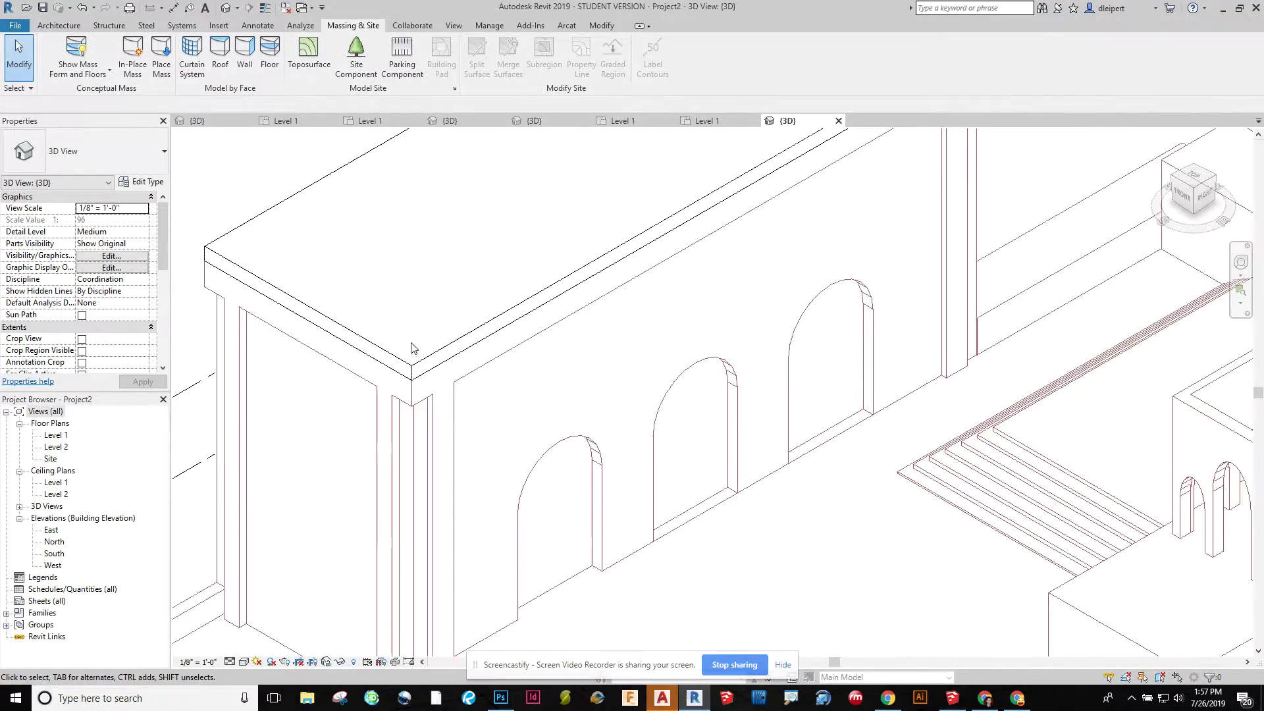
{"action": "scroll", "coordinate": [409, 437], "scroll_direction": "down", "scroll_amount": 6}
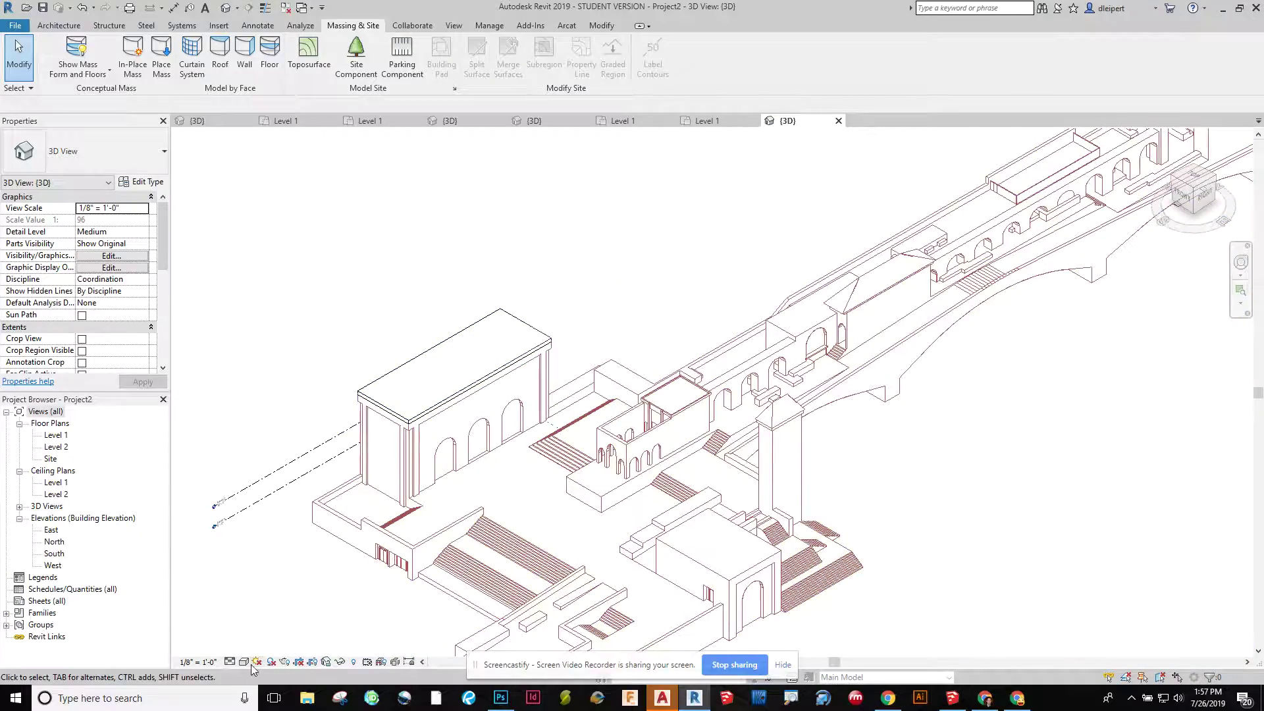
Select the roof and drag its front, back and side edges outward into an overhang.
{"action": "left_click", "coordinate": [400, 414]}
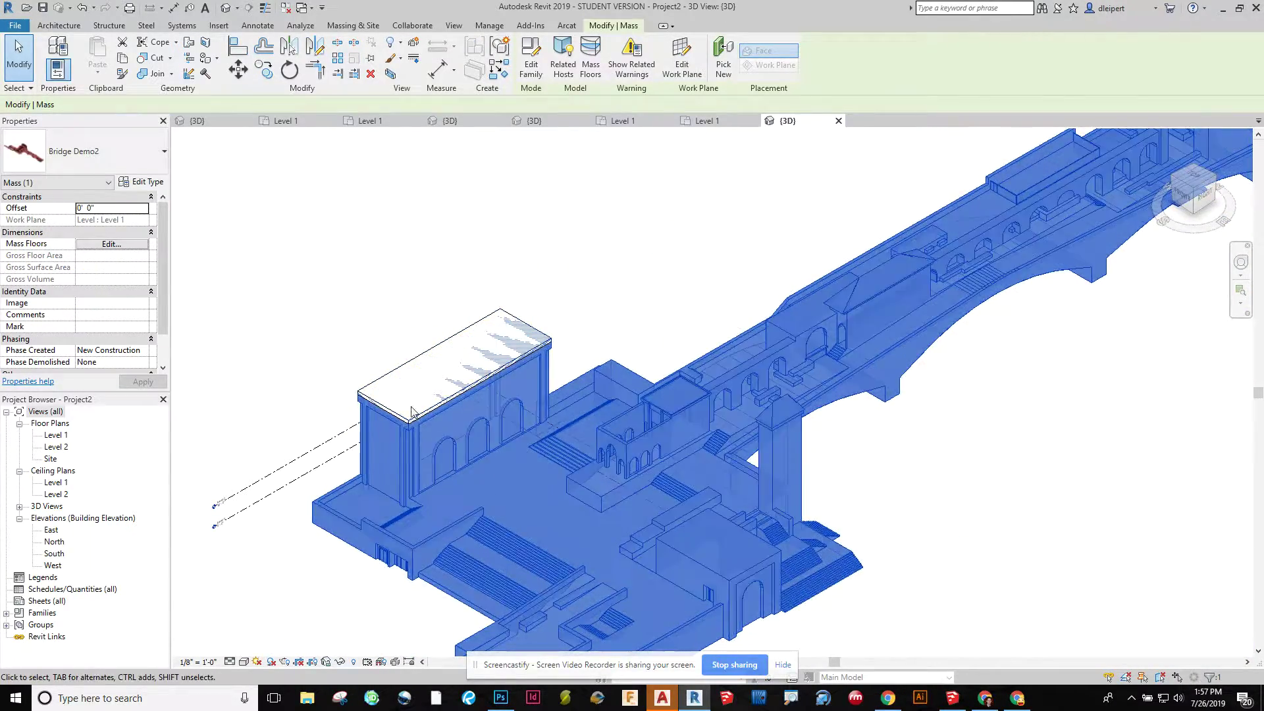
{"action": "left_click", "coordinate": [394, 410]}
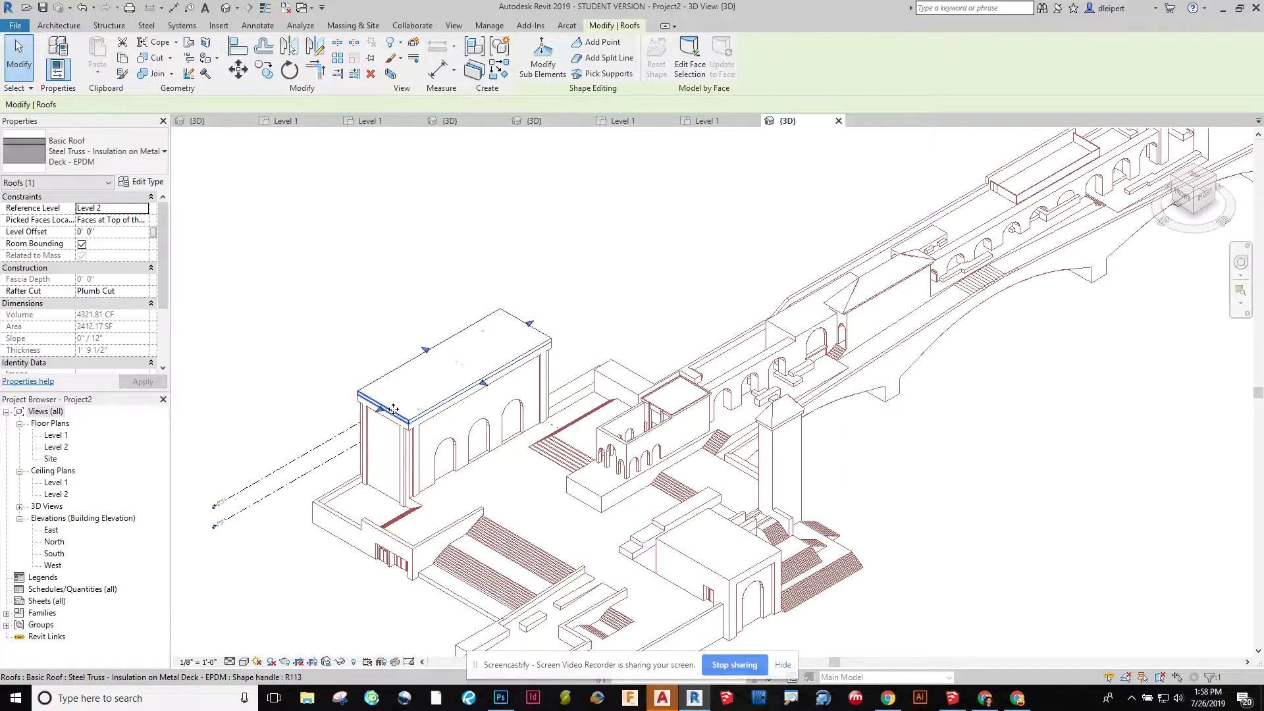
{"action": "left_click_drag", "start_coordinate": [394, 410], "coordinate": [484, 387]}
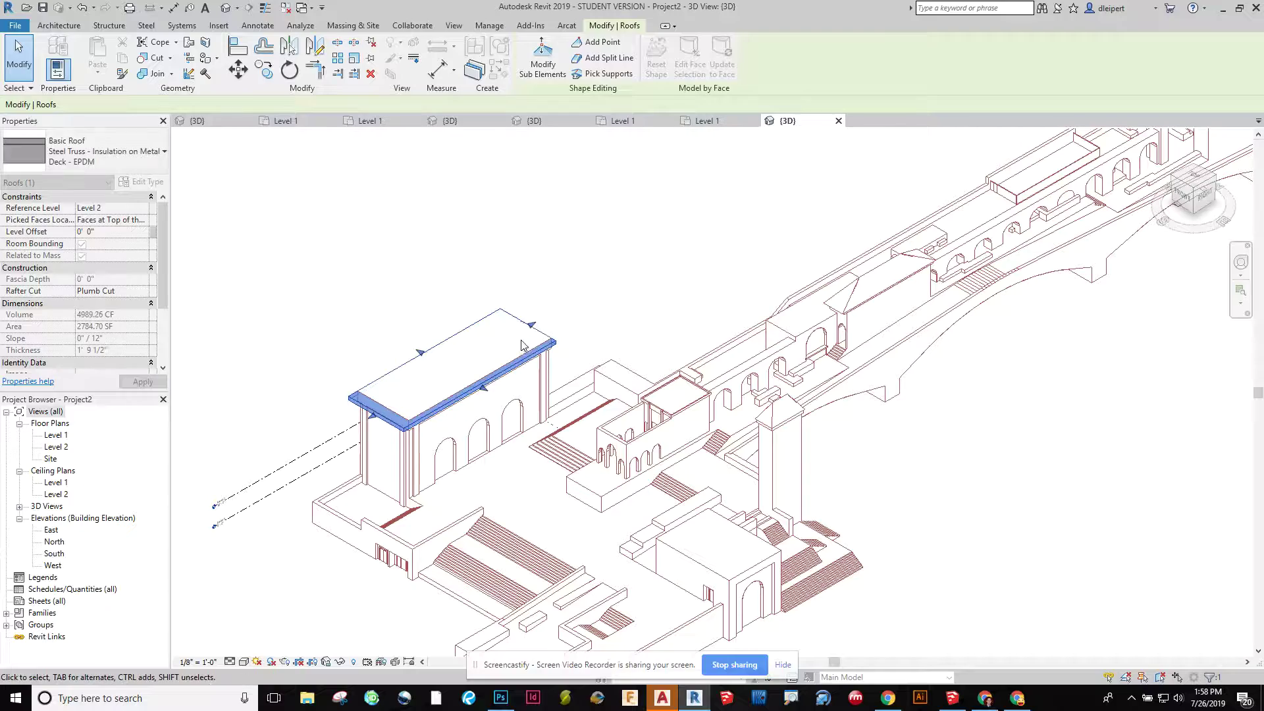
{"action": "left_click_drag", "start_coordinate": [533, 325], "coordinate": [540, 322]}
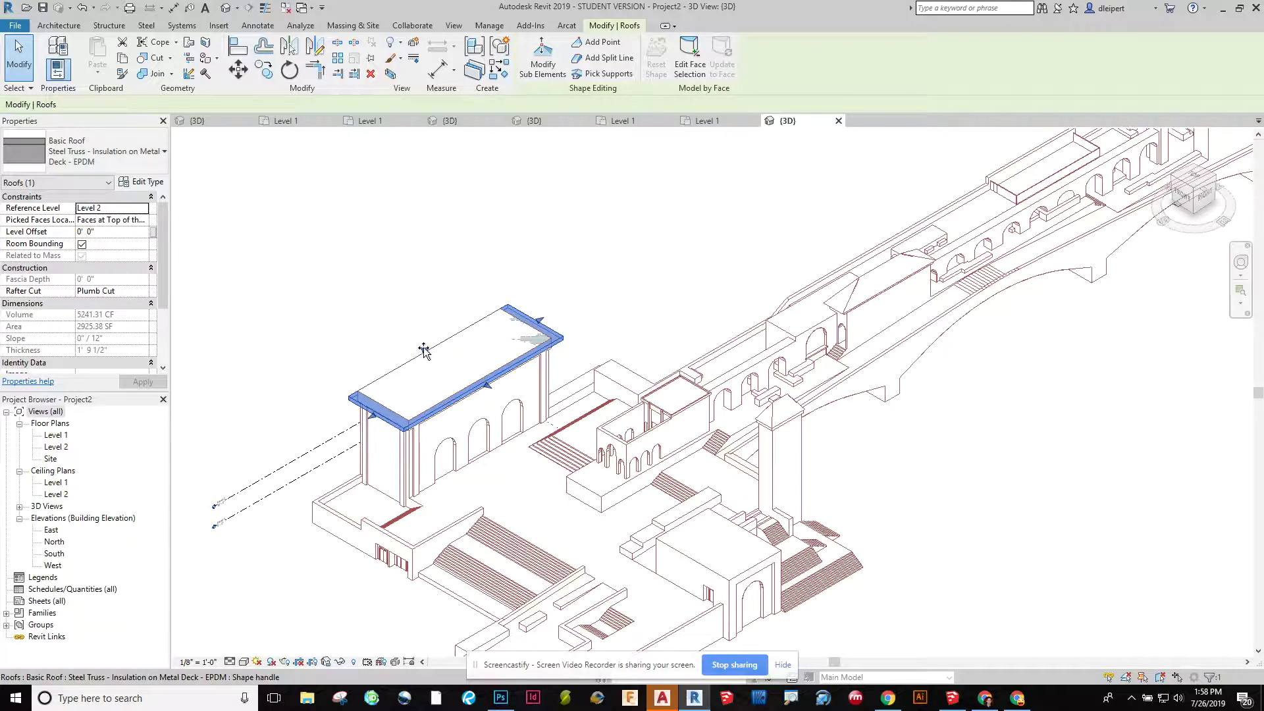
{"action": "left_click_drag", "start_coordinate": [424, 351], "coordinate": [418, 347]}
{"action": "scroll", "coordinate": [399, 394], "scroll_direction": "up", "scroll_amount": 5}
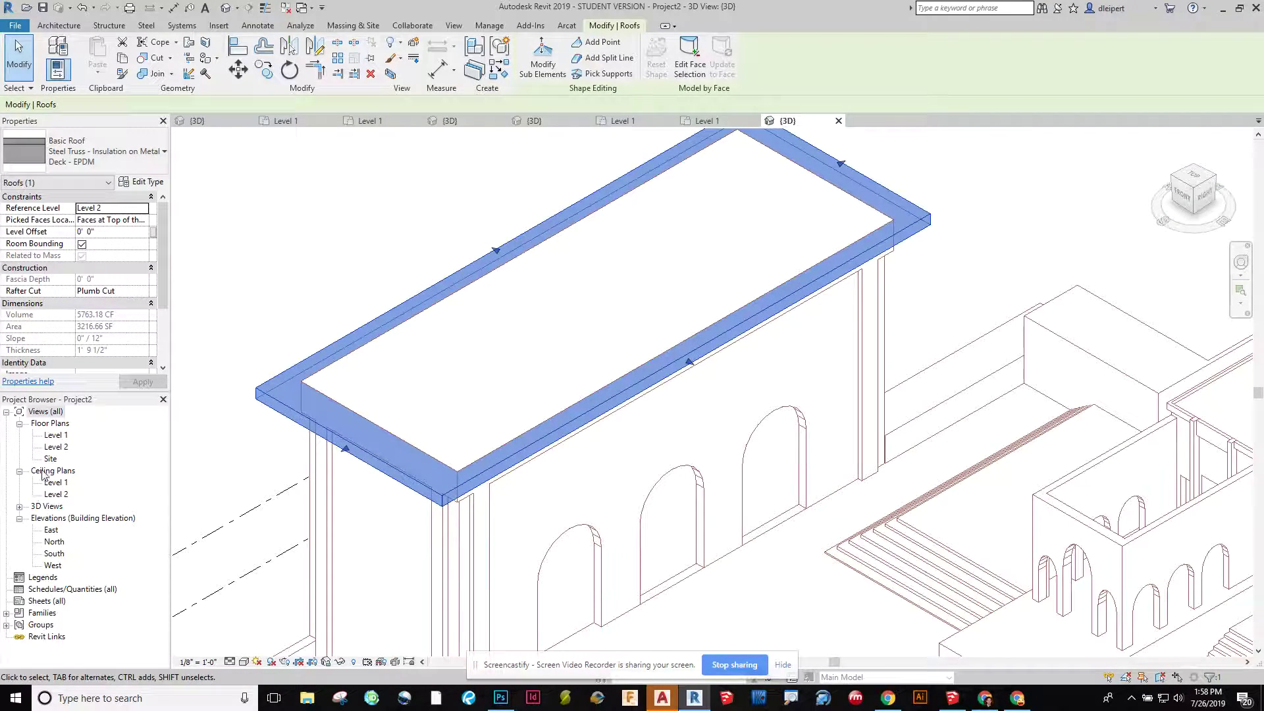
Open the Level 2 plan, then the Site floor plan, and select the roof in plan.
{"action": "double_click", "coordinate": [58, 448]}
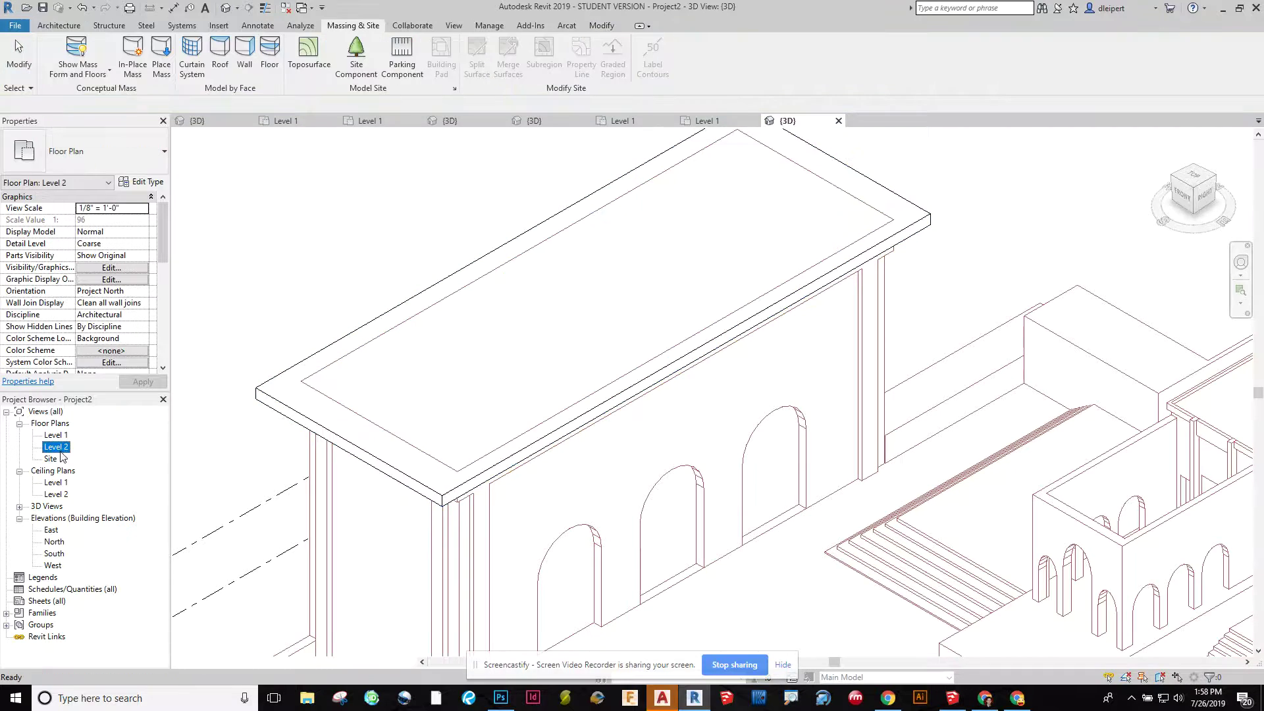
{"action": "double_click", "coordinate": [51, 459]}
{"action": "scroll", "coordinate": [691, 577], "scroll_direction": "up", "scroll_amount": 10}
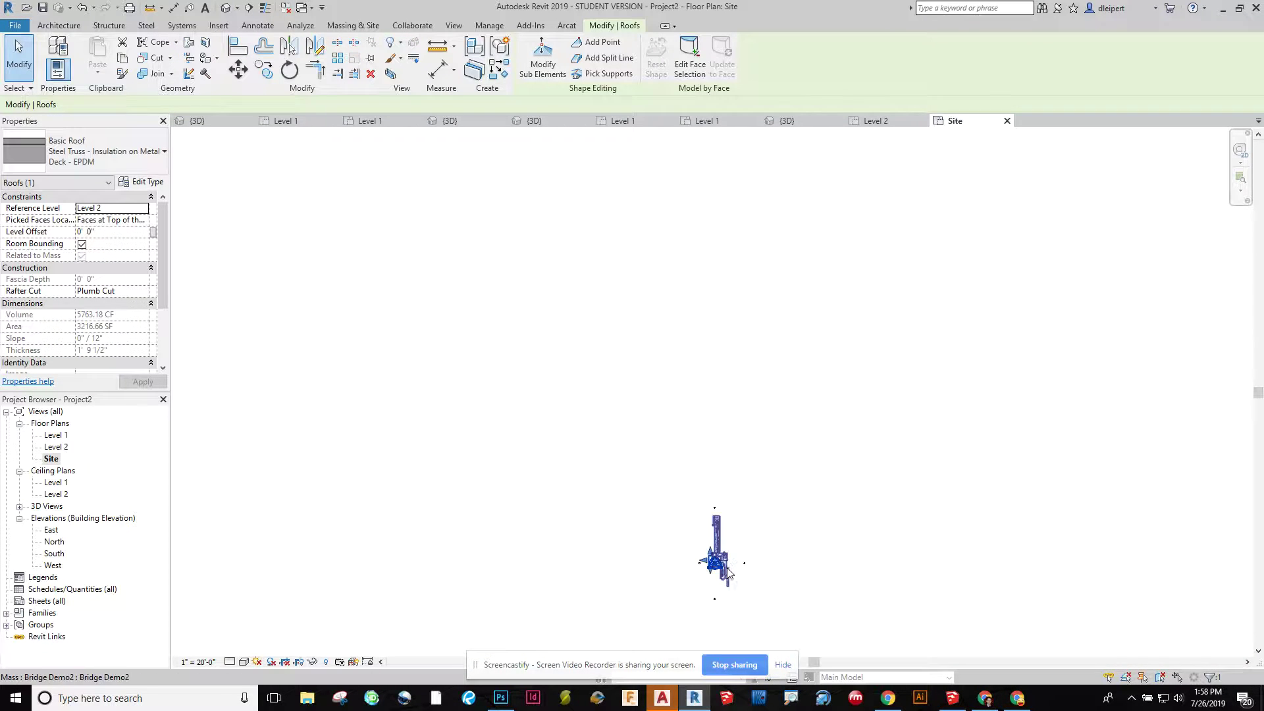
{"action": "left_click", "coordinate": [451, 358]}
{"action": "left_click", "coordinate": [567, 399]}
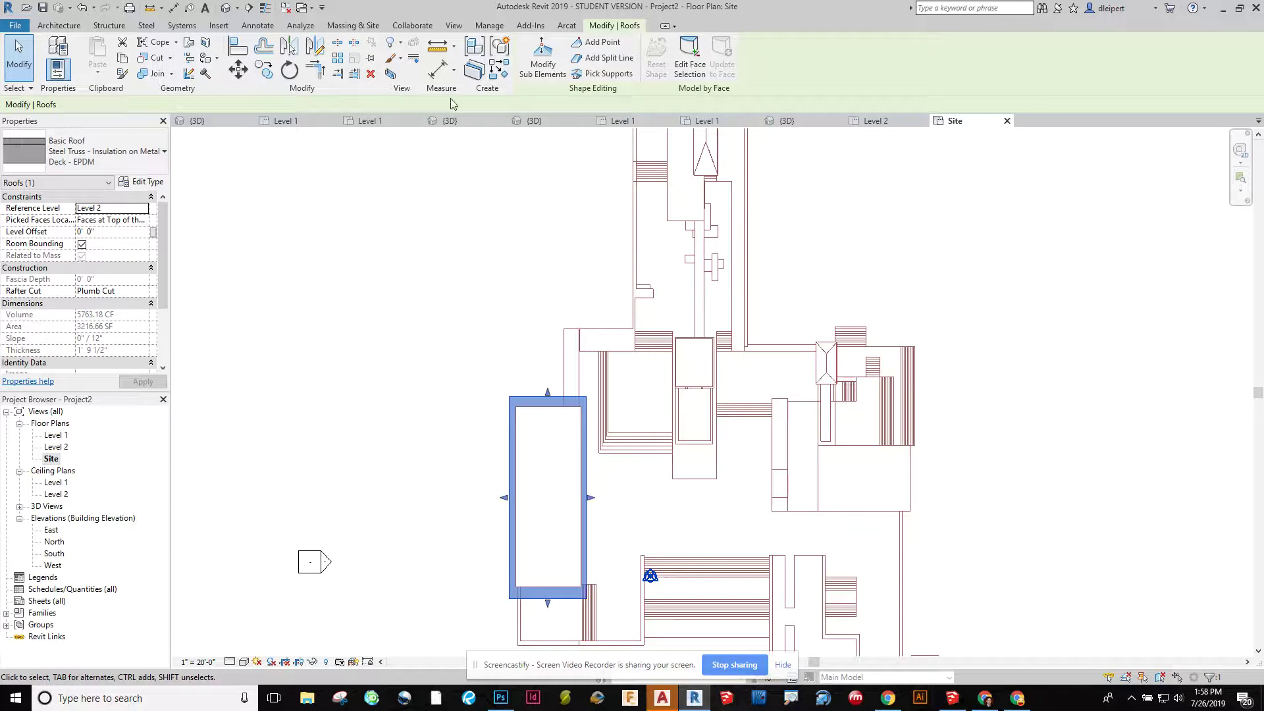